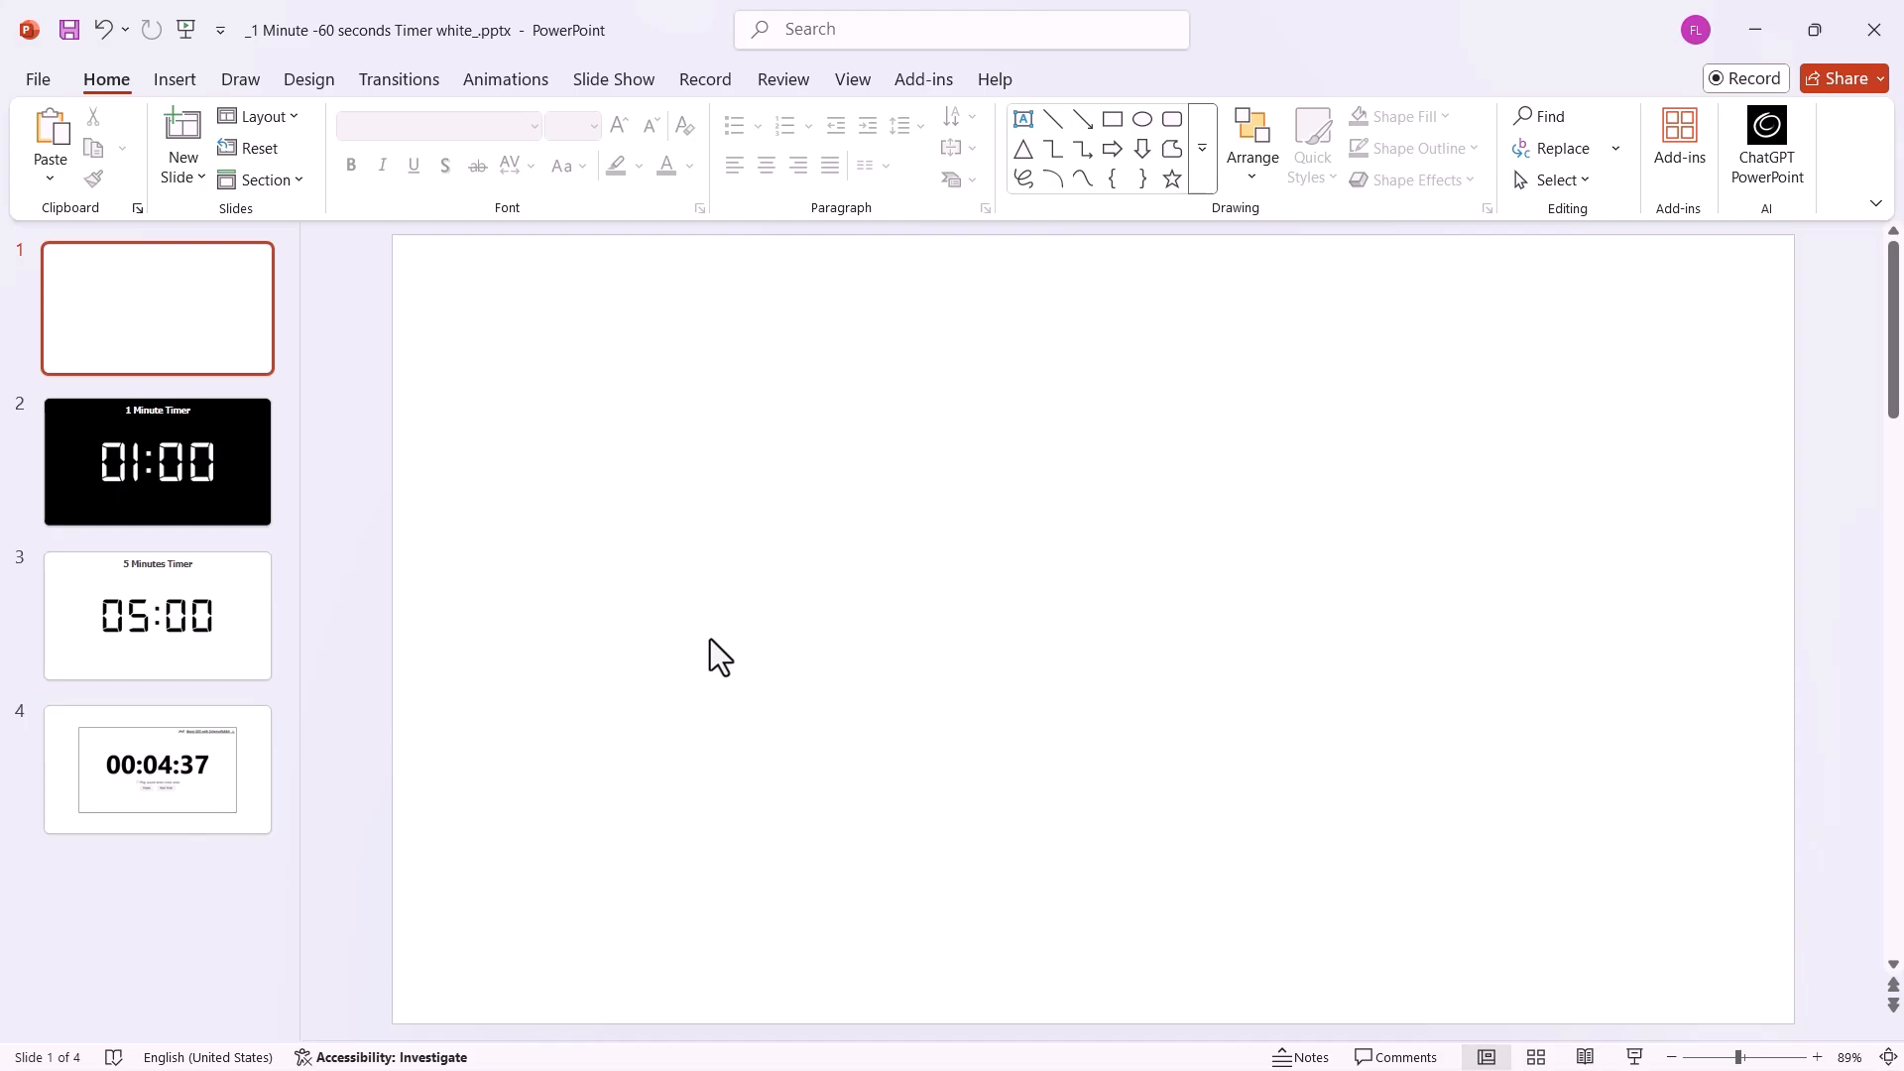
Open the video insertion options, and switch to the browser to review the free stock countdown videos on the open pages.
left_click(176, 81)
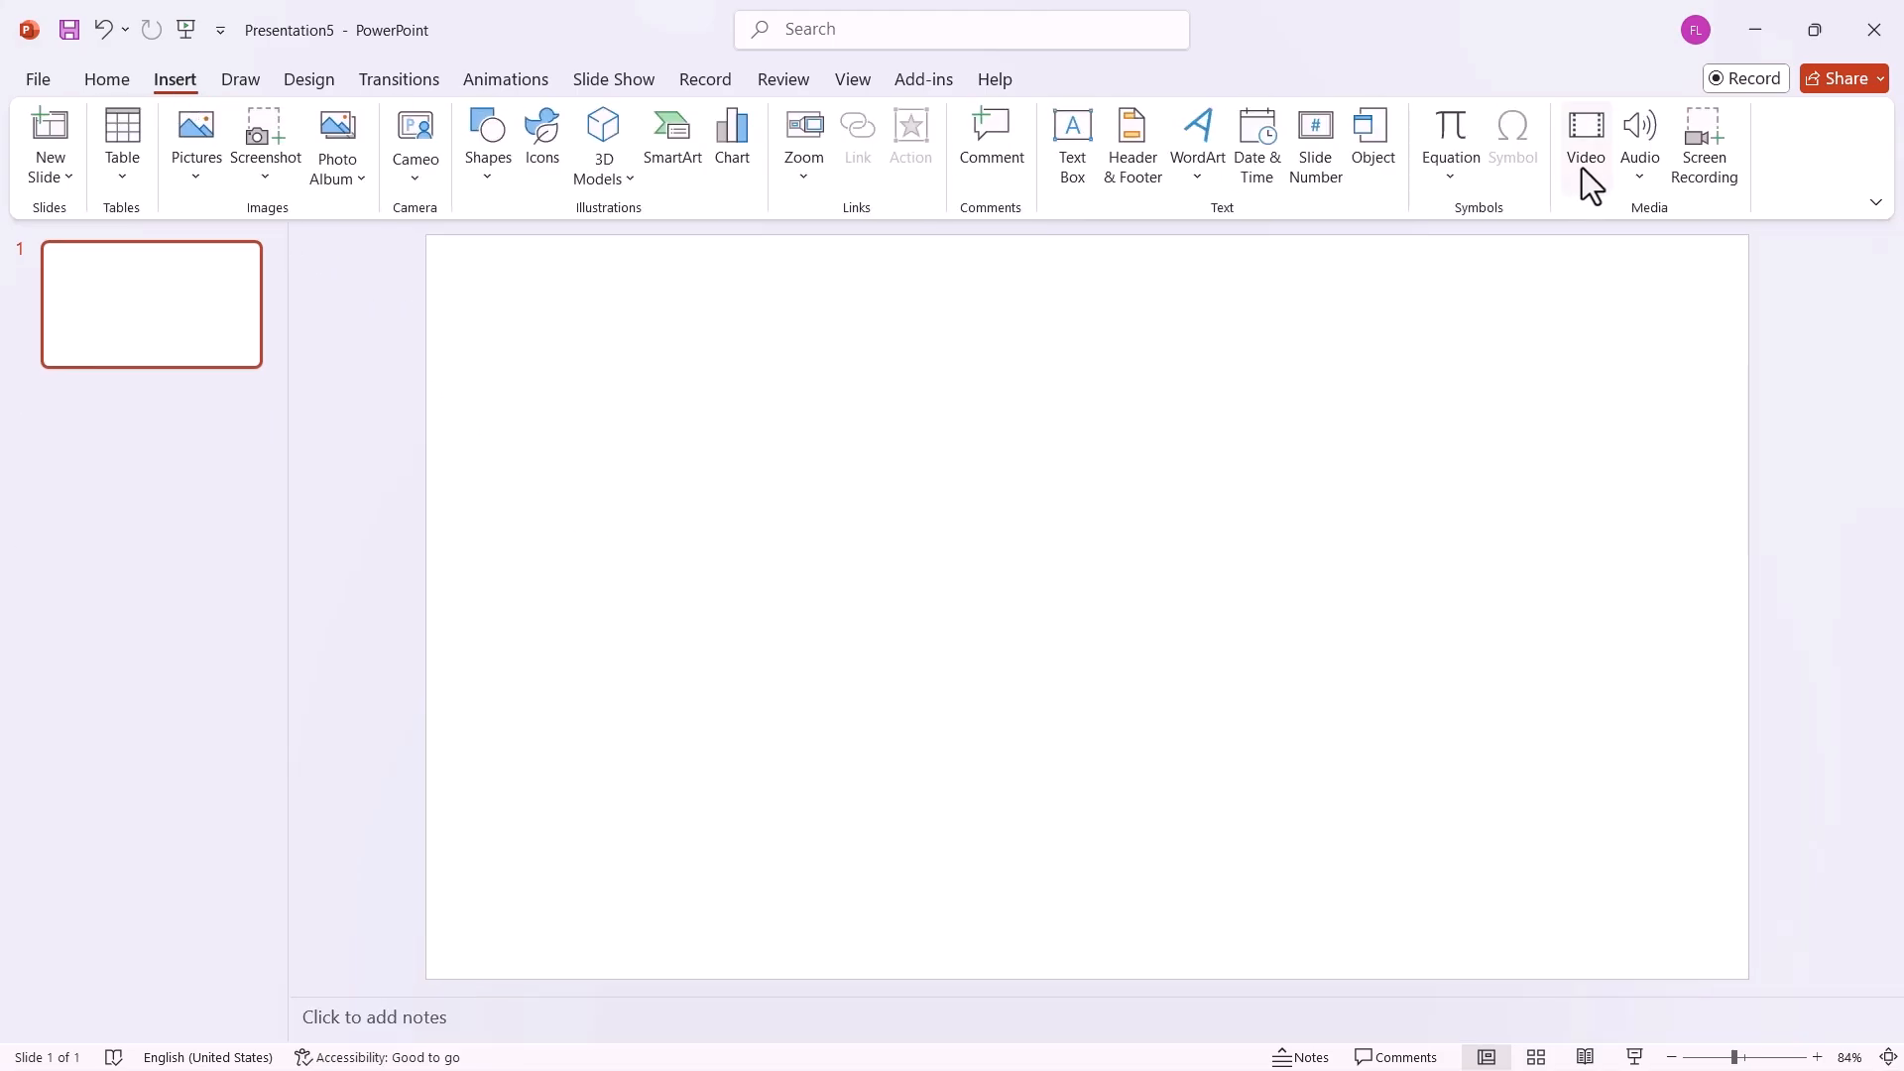
left_click(1580, 168)
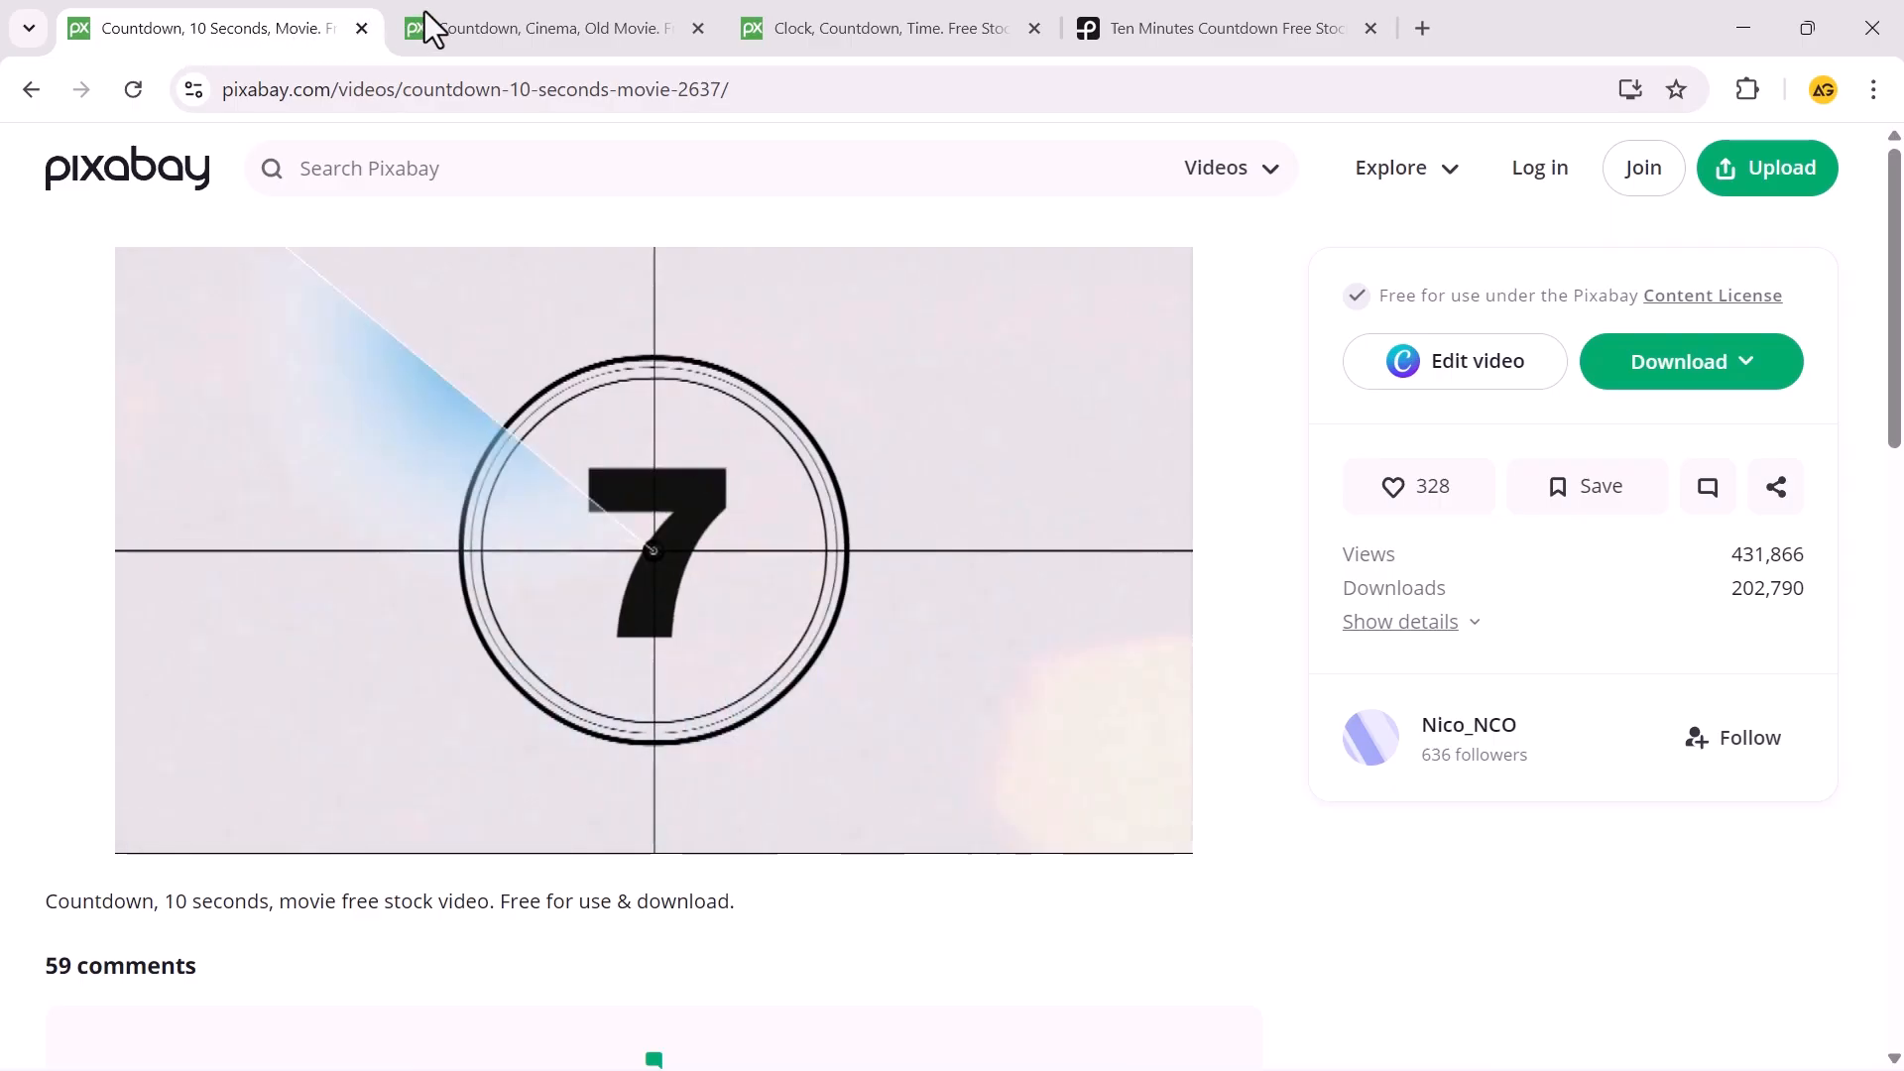
left_click(466, 10)
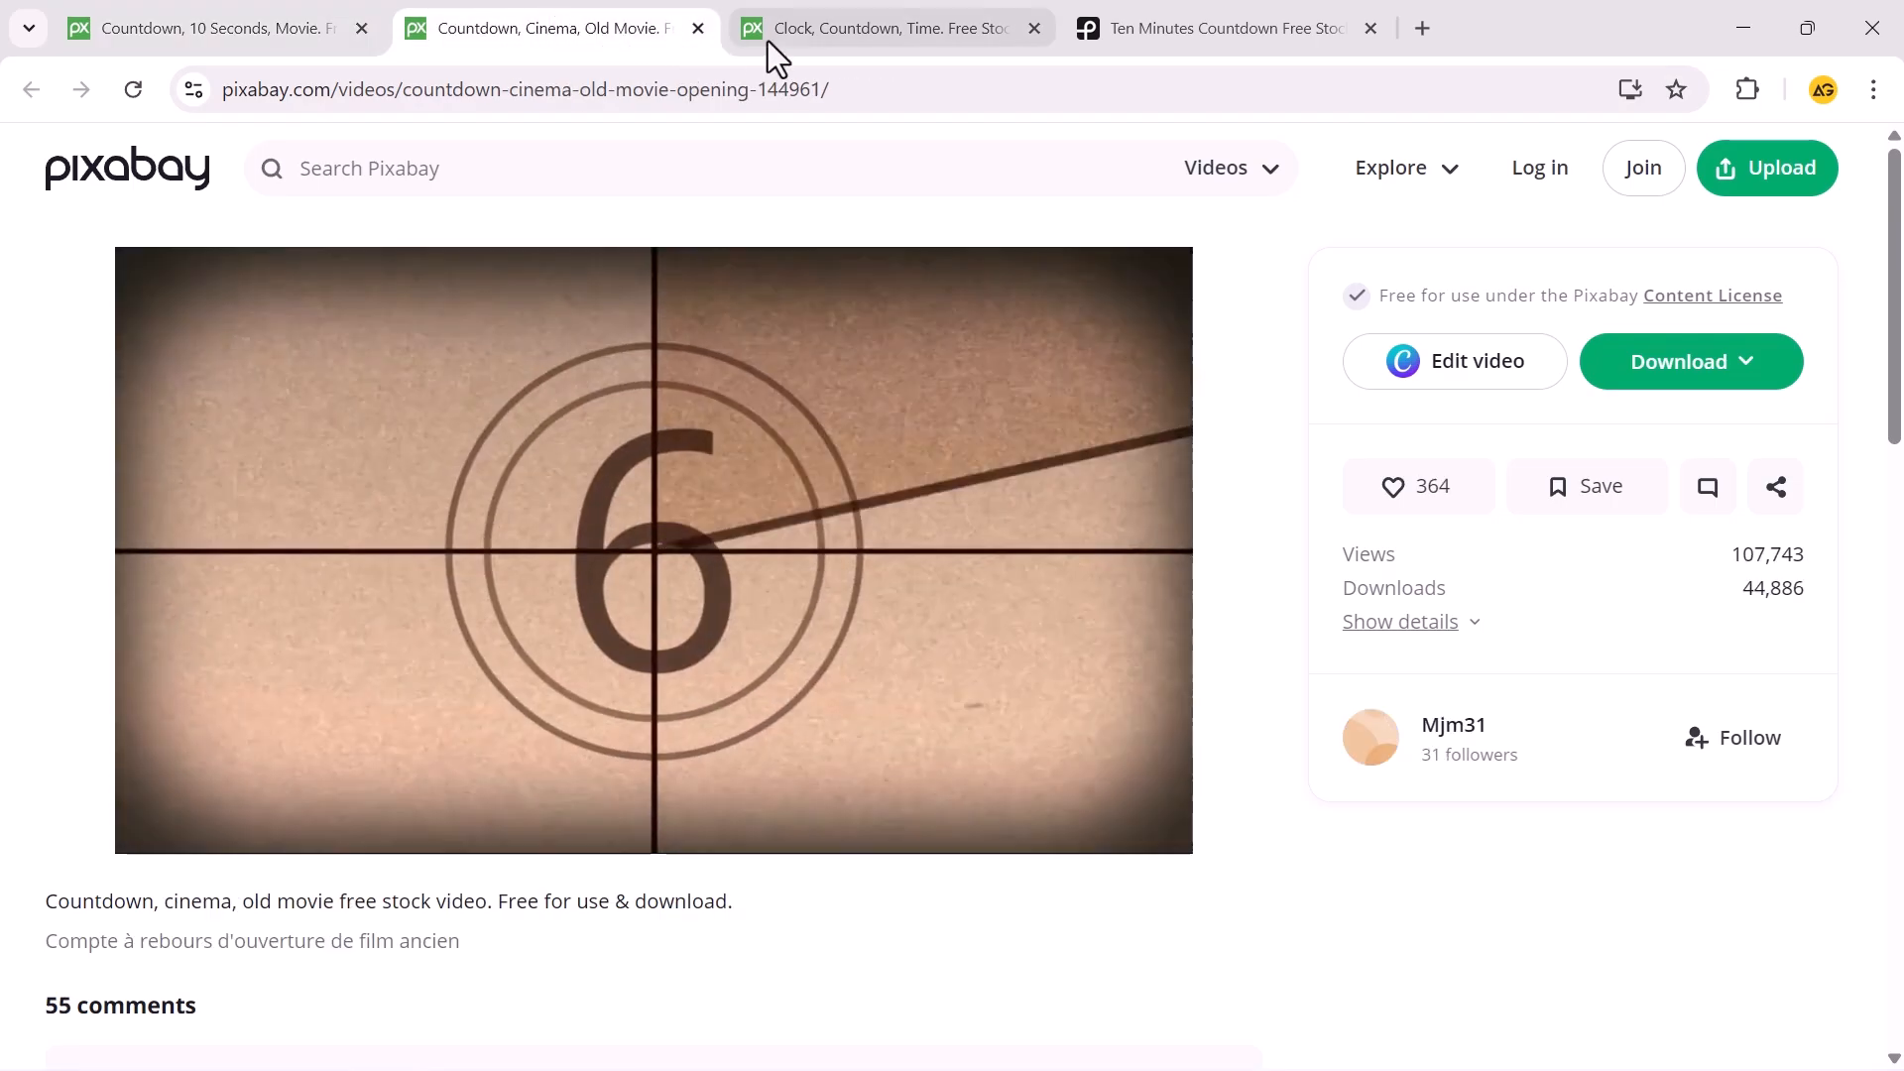
left_click(798, 30)
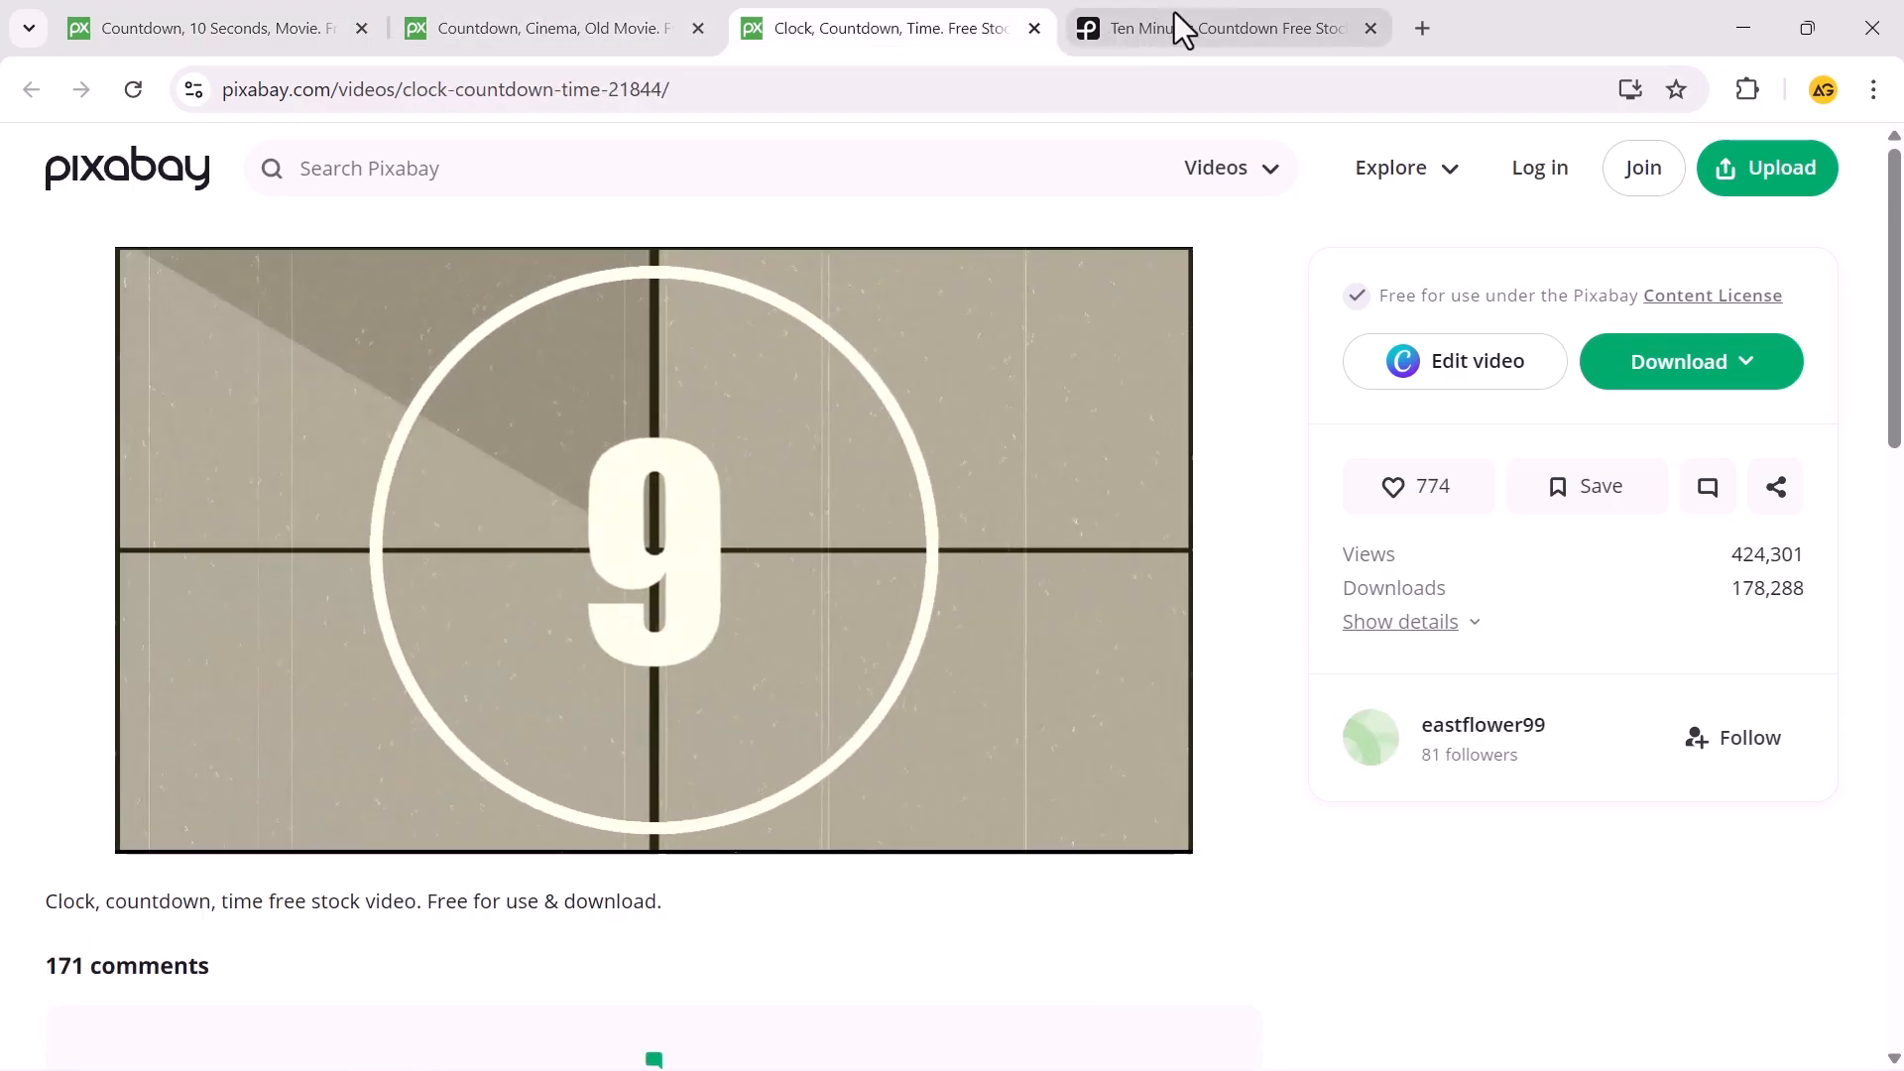
left_click(1174, 13)
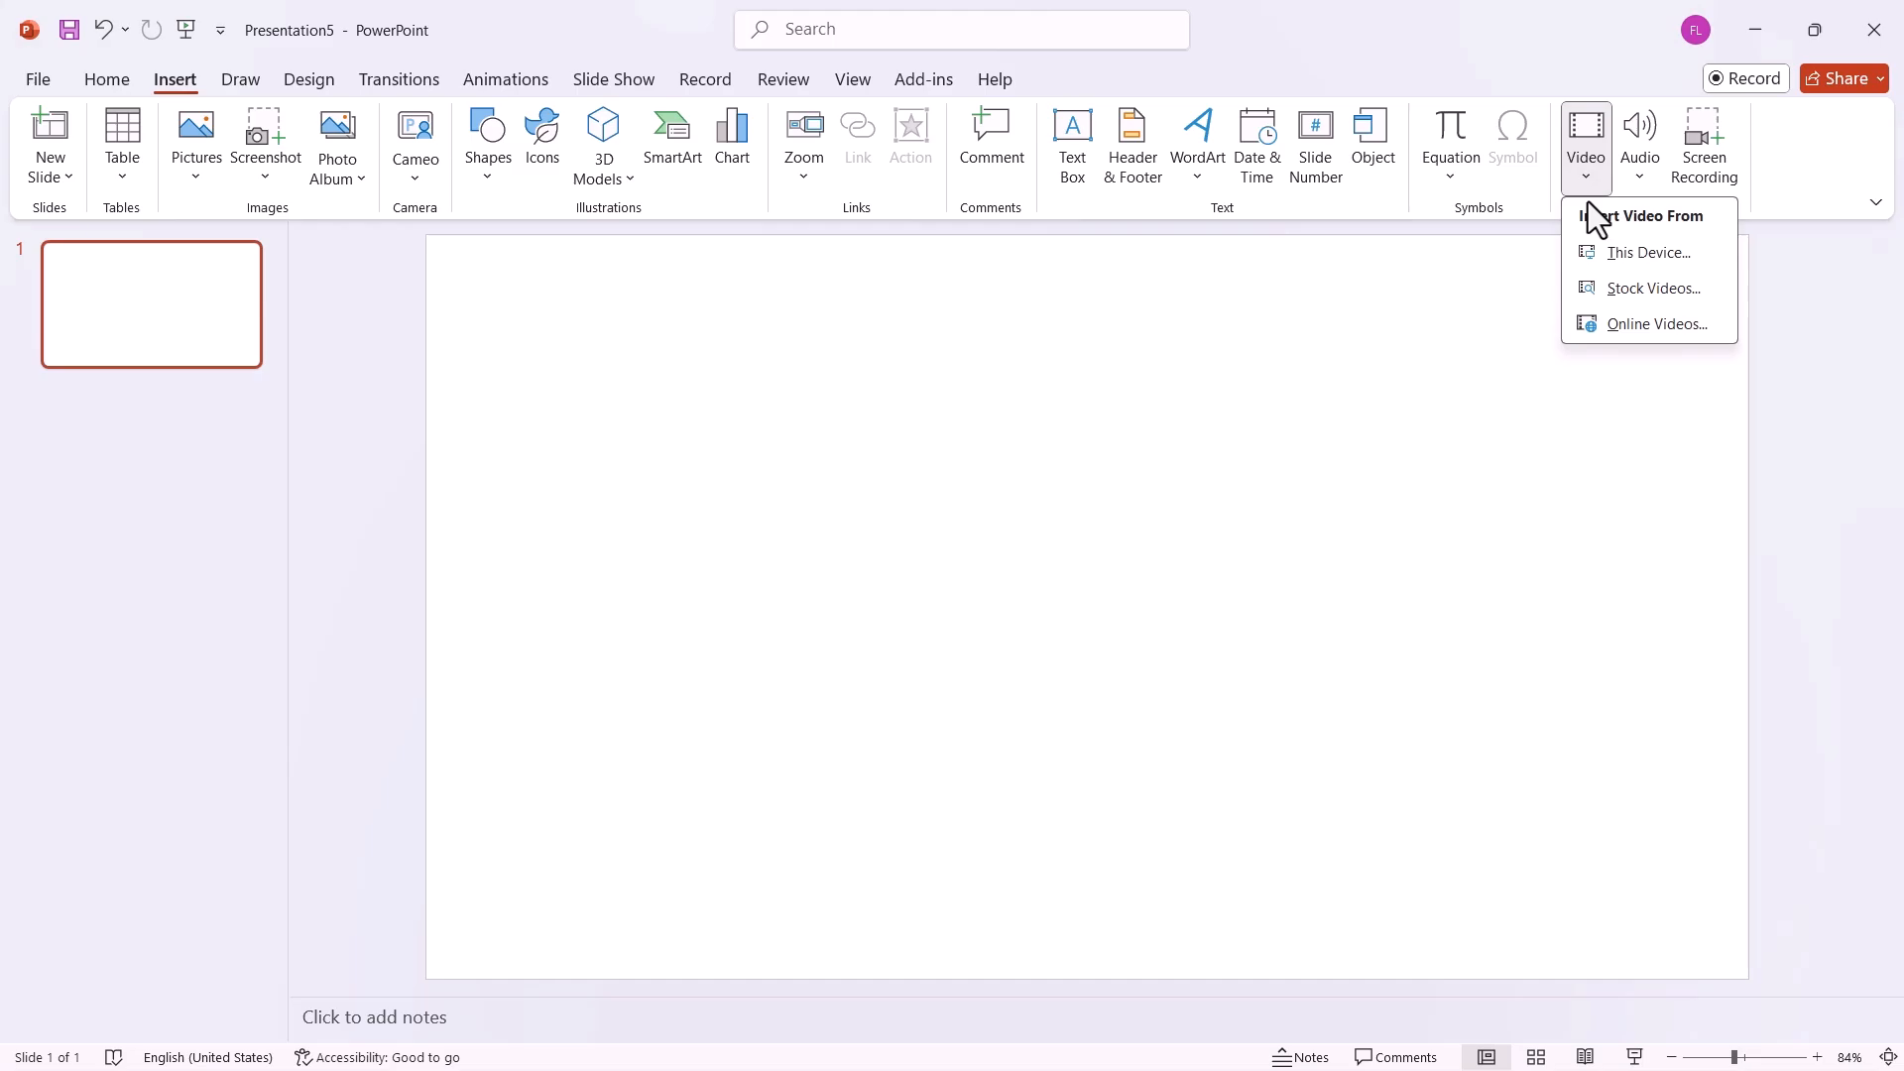
In PowerPoint, insert the countdown video 2637-161442811.mp4 from this device's Downloads folder onto the blank slide.
left_click(1605, 252)
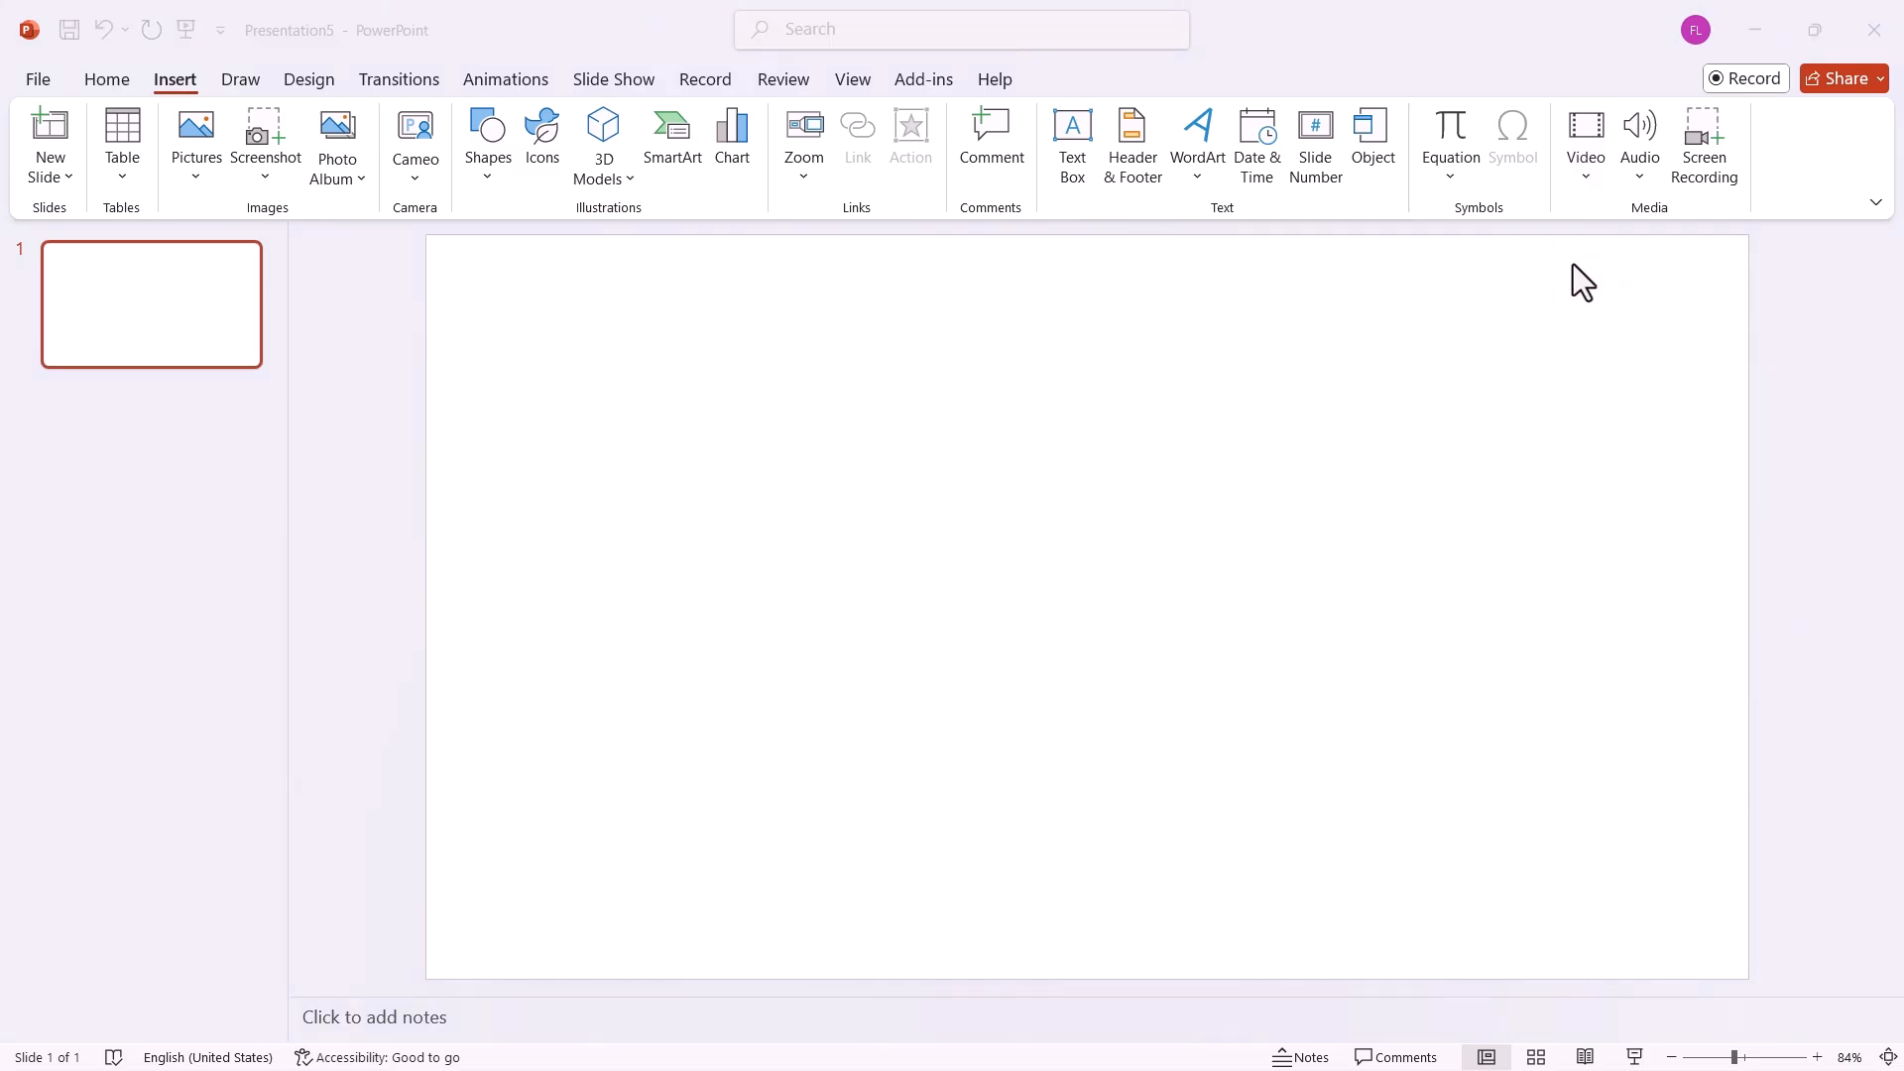
left_click(114, 323)
left_click(297, 272)
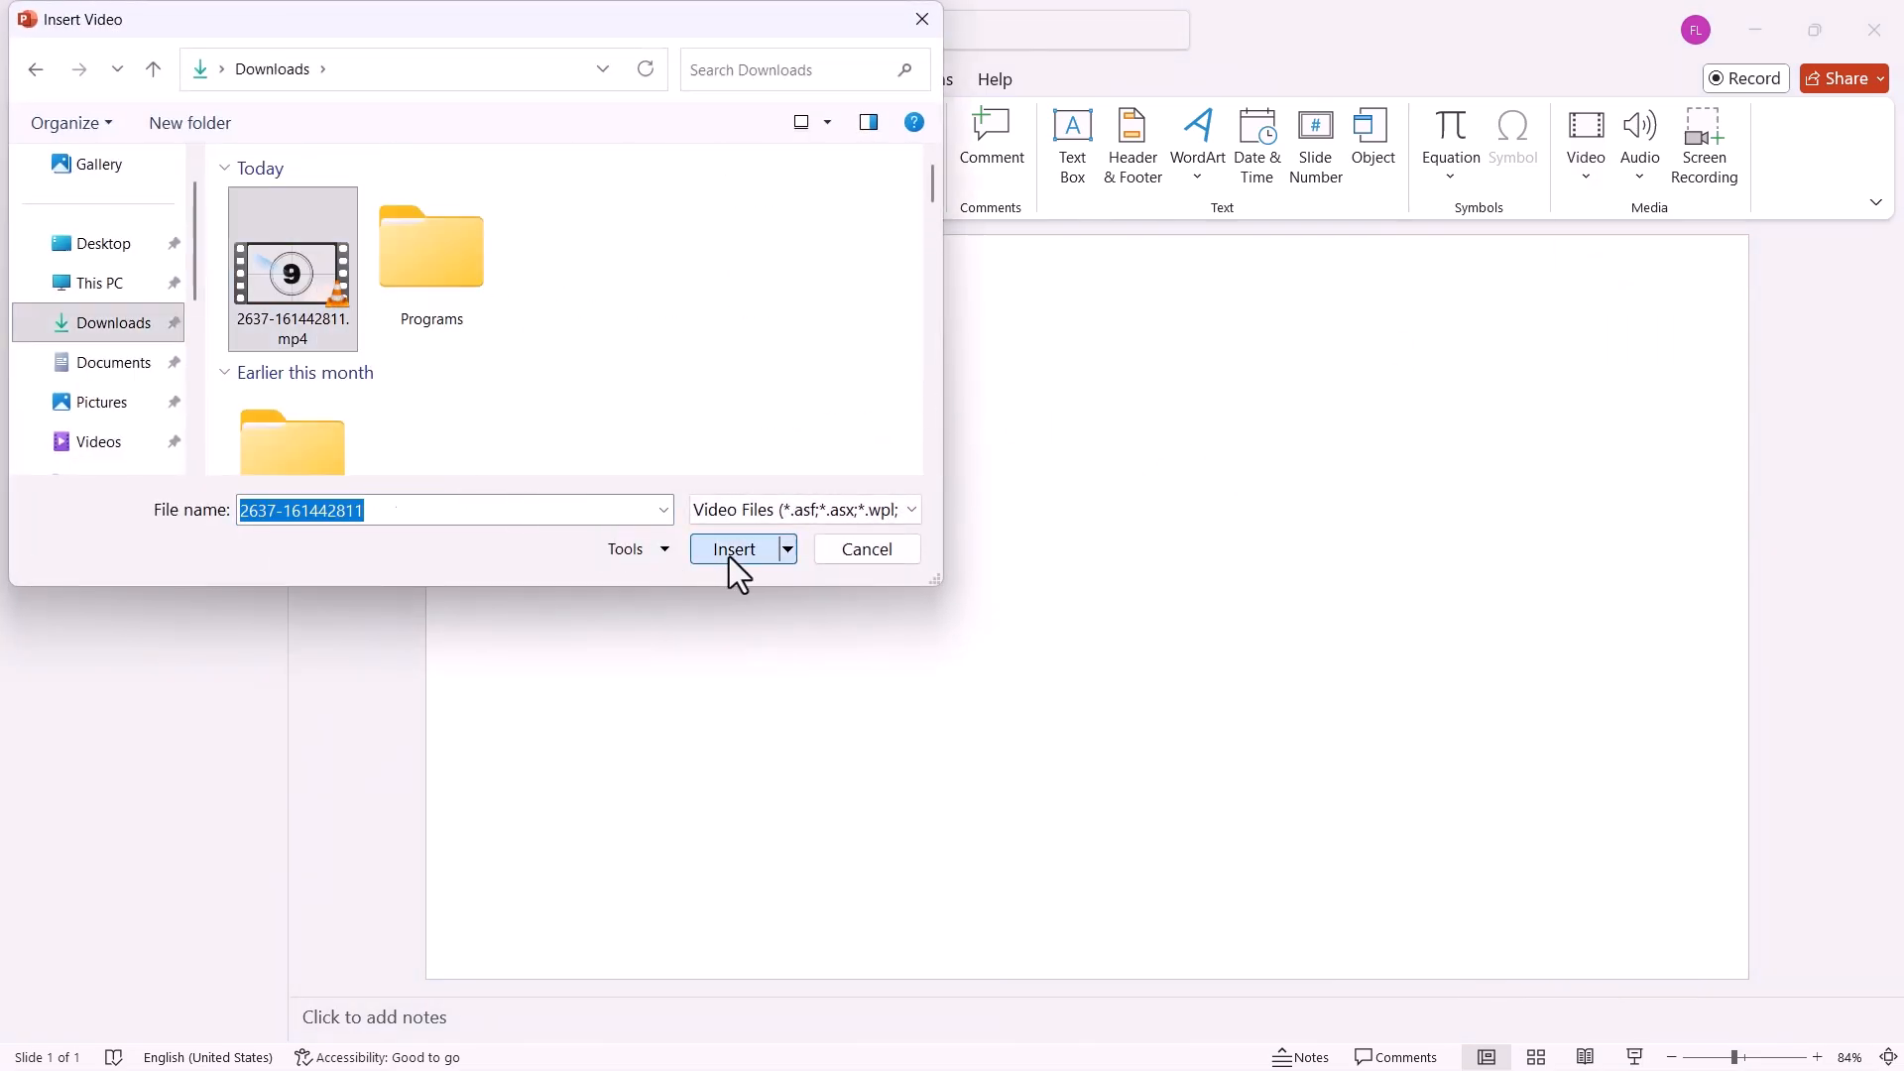
left_click(731, 552)
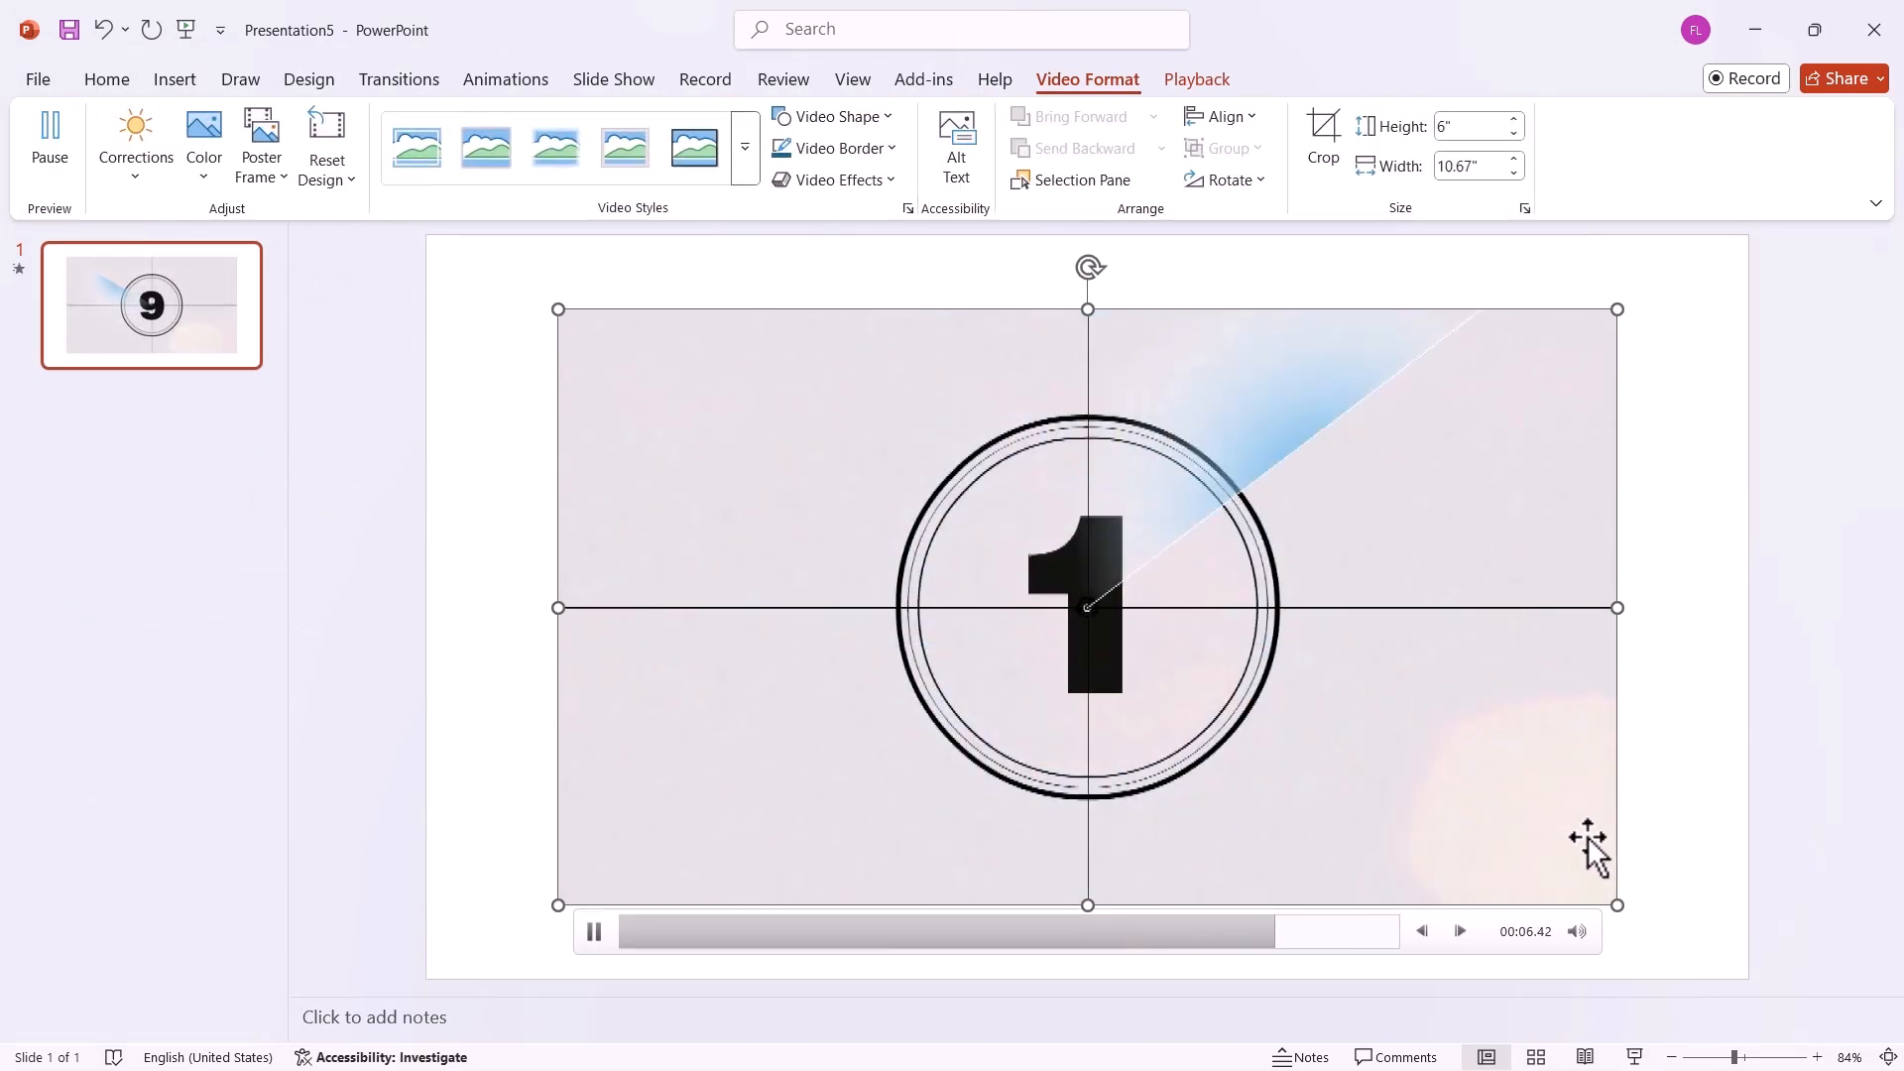
Scale the countdown video down proportionally and centre it on the slide.
left_click_drag(1618, 906, 1521, 880)
left_click_drag(1521, 879, 1141, 638)
left_click_drag(855, 469, 1092, 603)
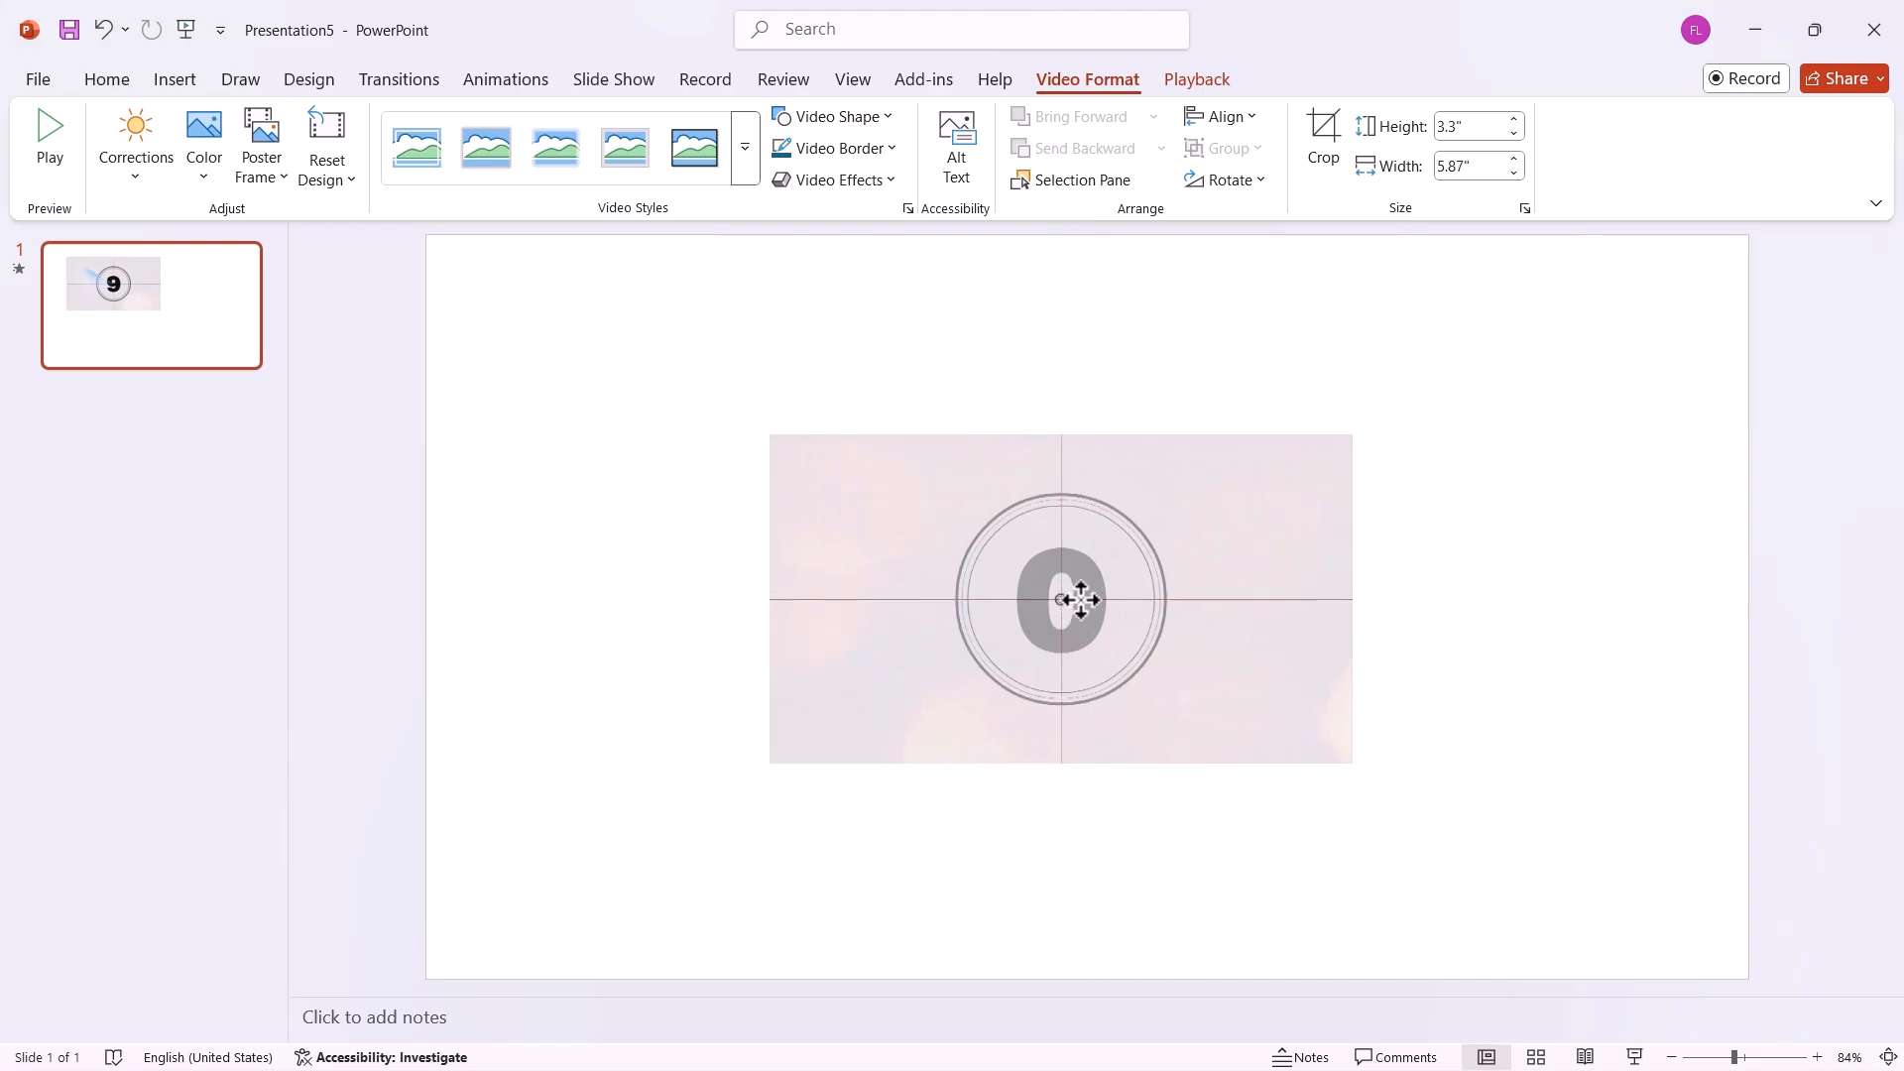
Set the countdown video to start automatically and run the slide show to preview it.
left_click(1195, 79)
left_click(739, 117)
left_click(739, 178)
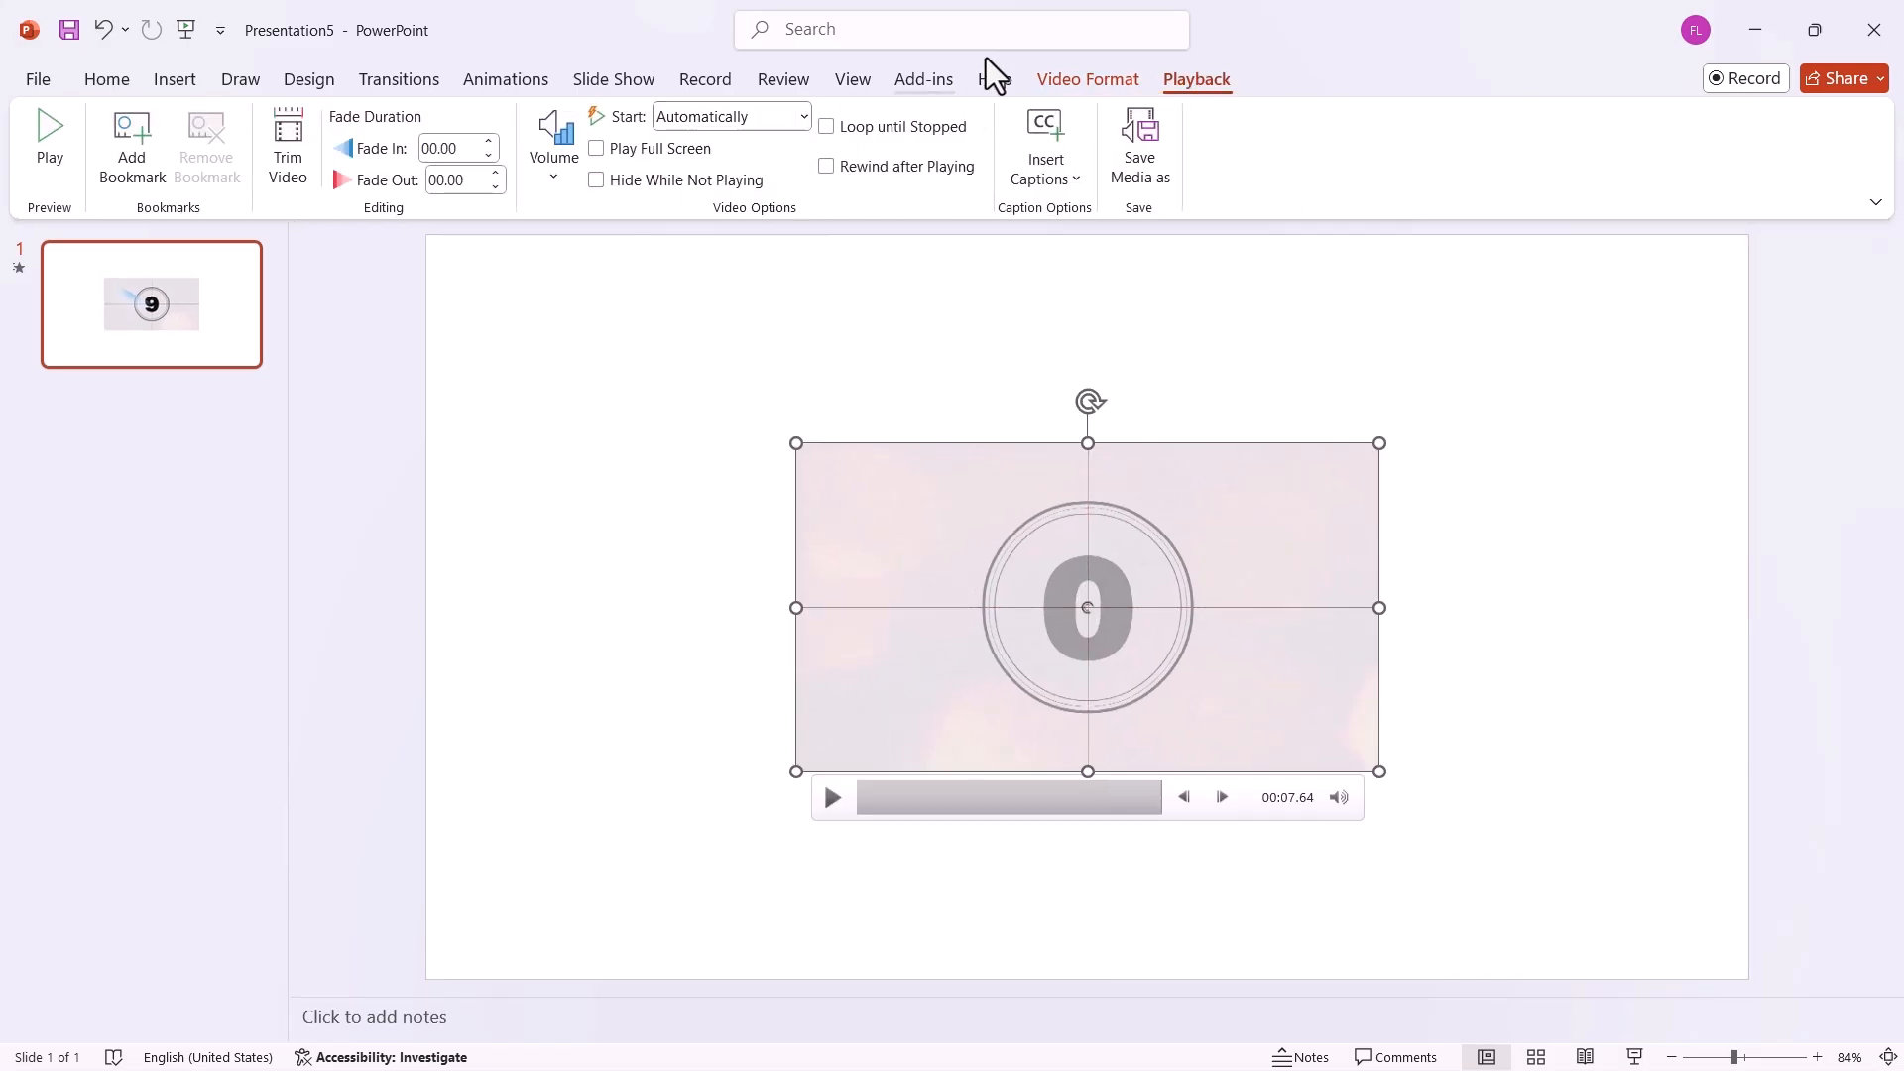
left_click(186, 36)
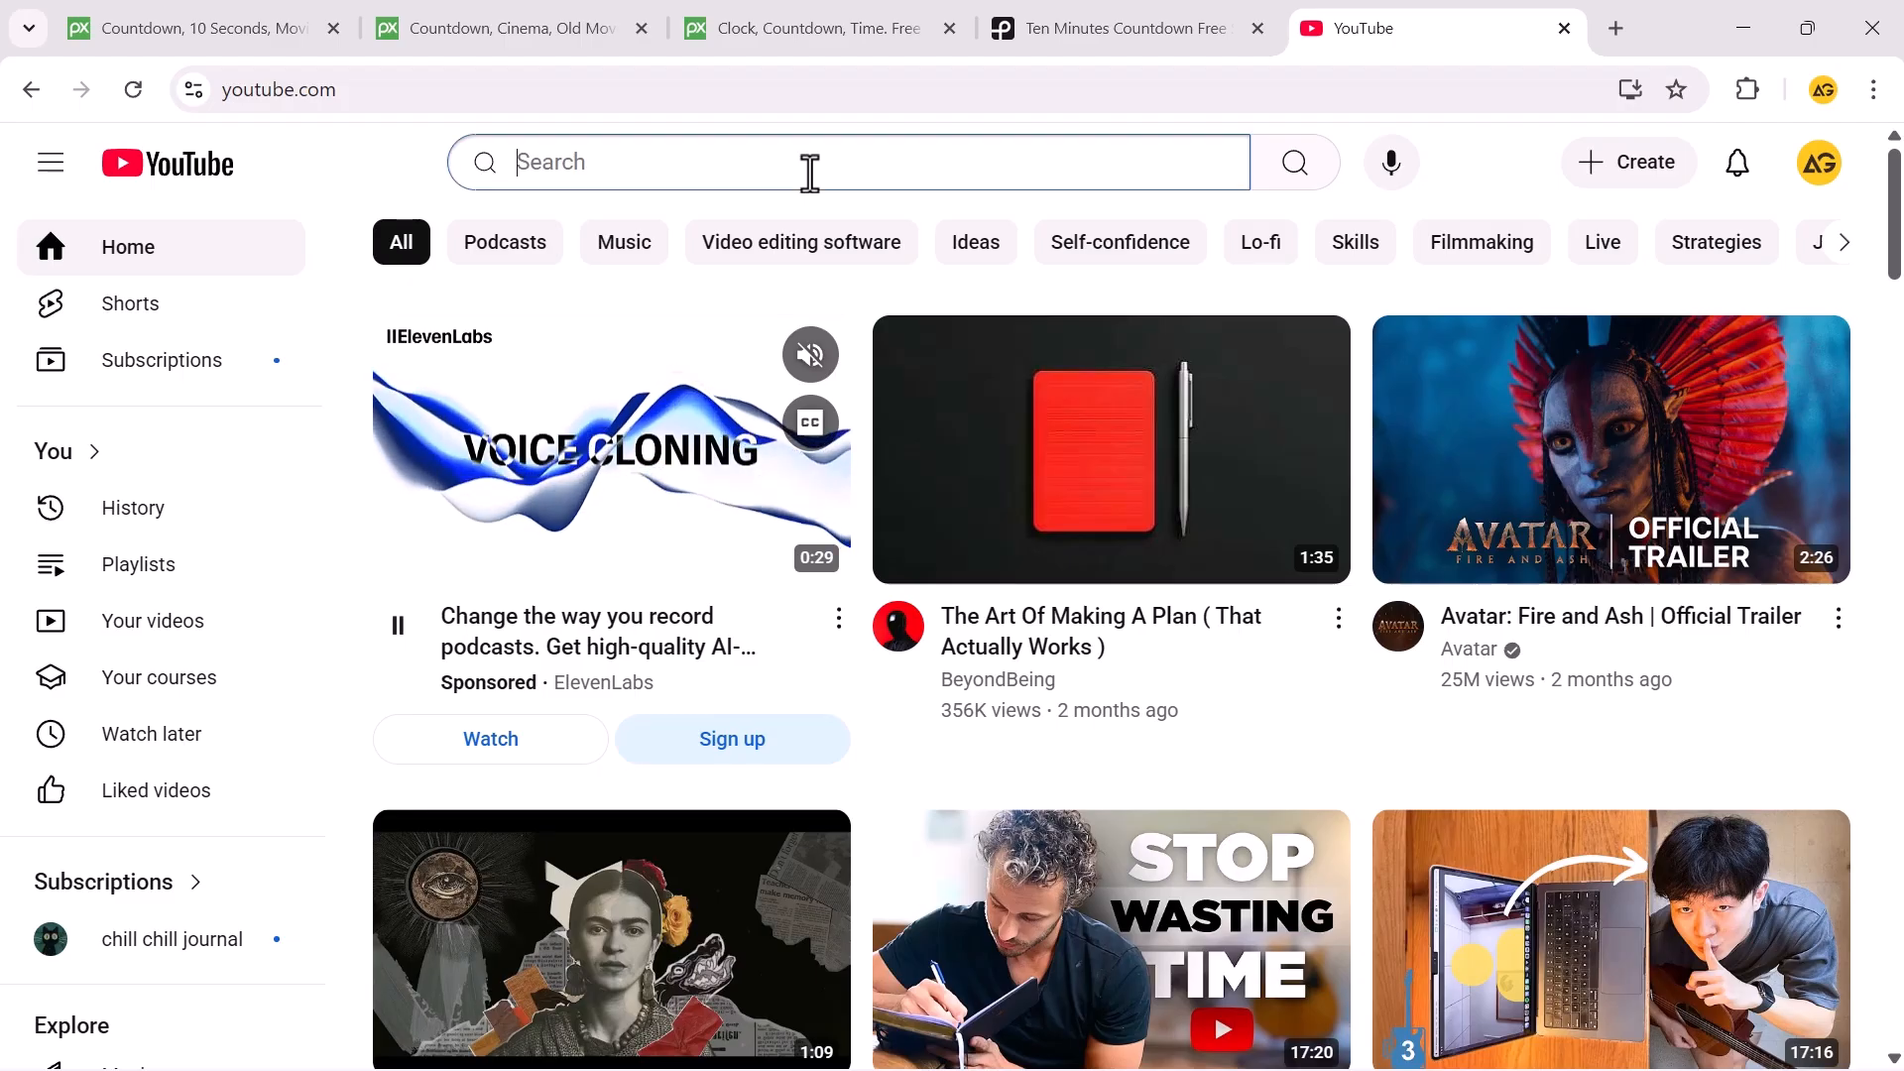
Switch to YouTube in the browser and search for "1 minute timer".
left_click(812, 163)
type("1 mini")
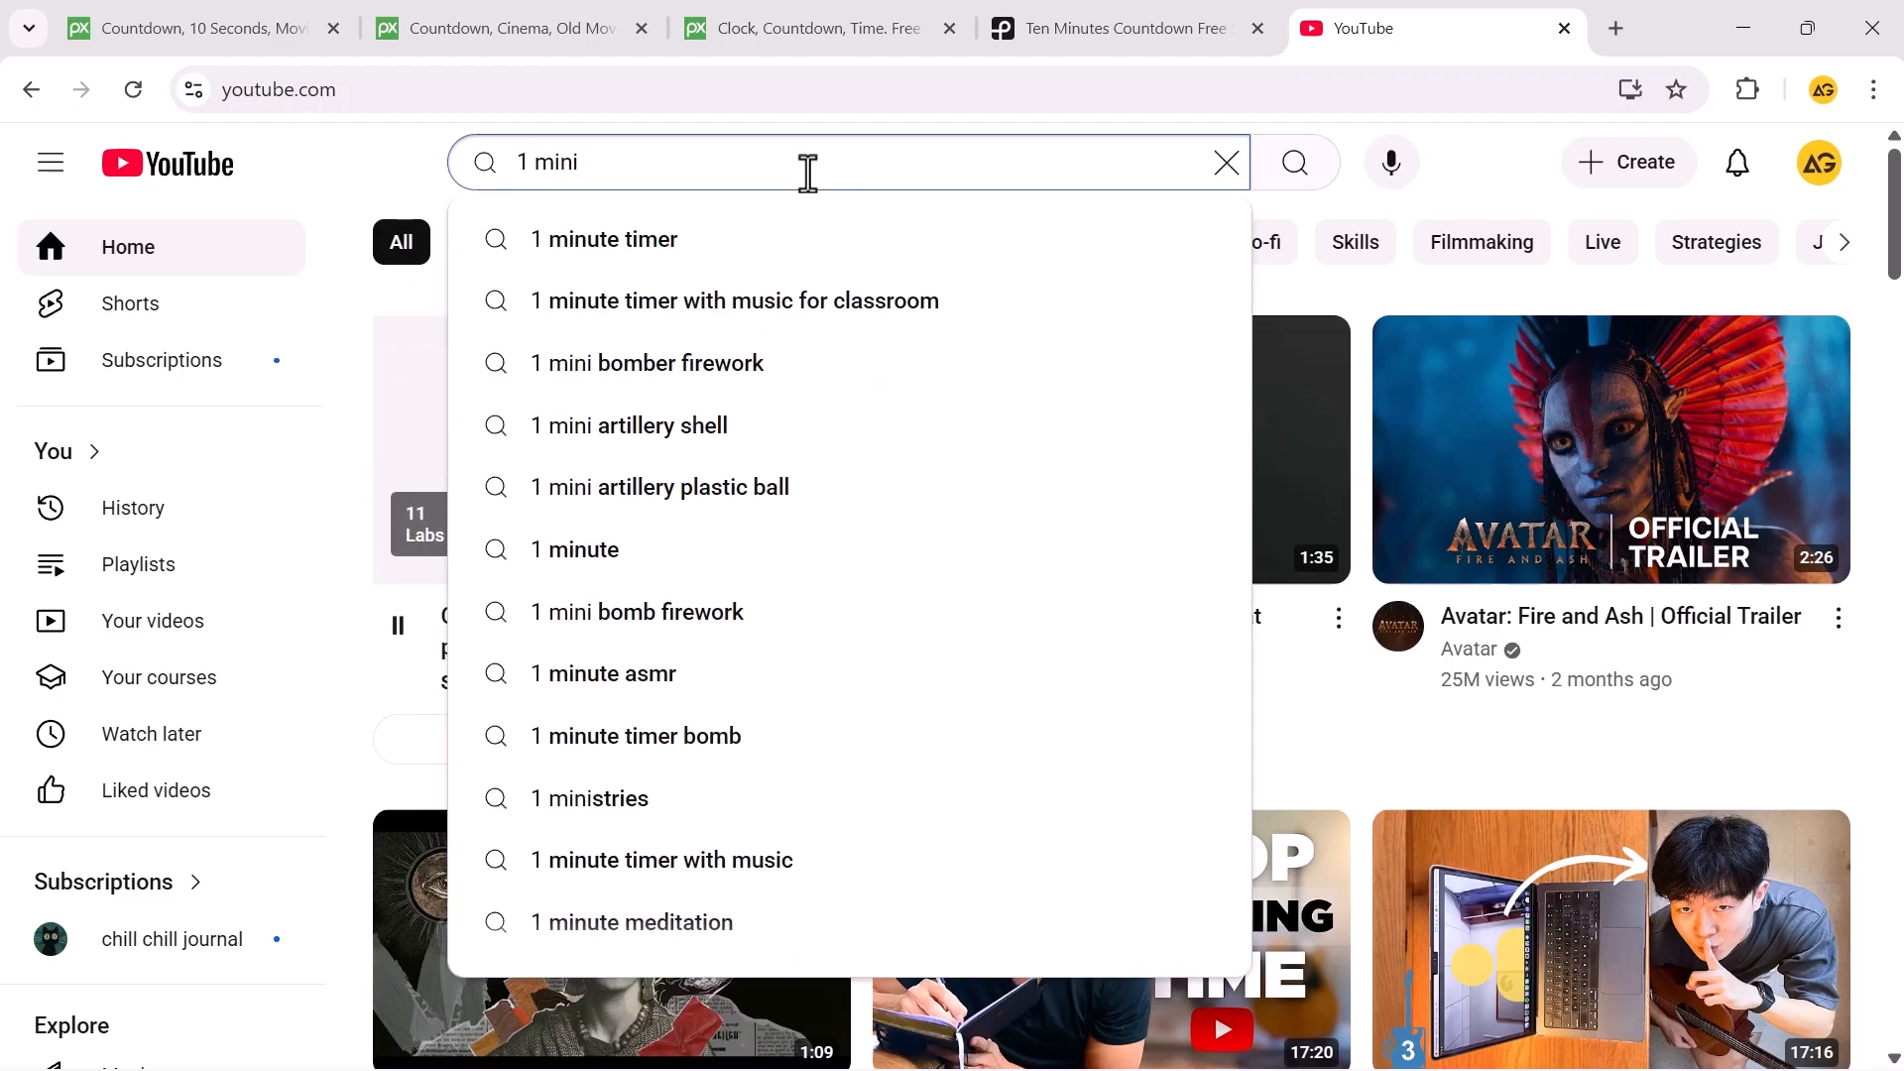
left_click(782, 239)
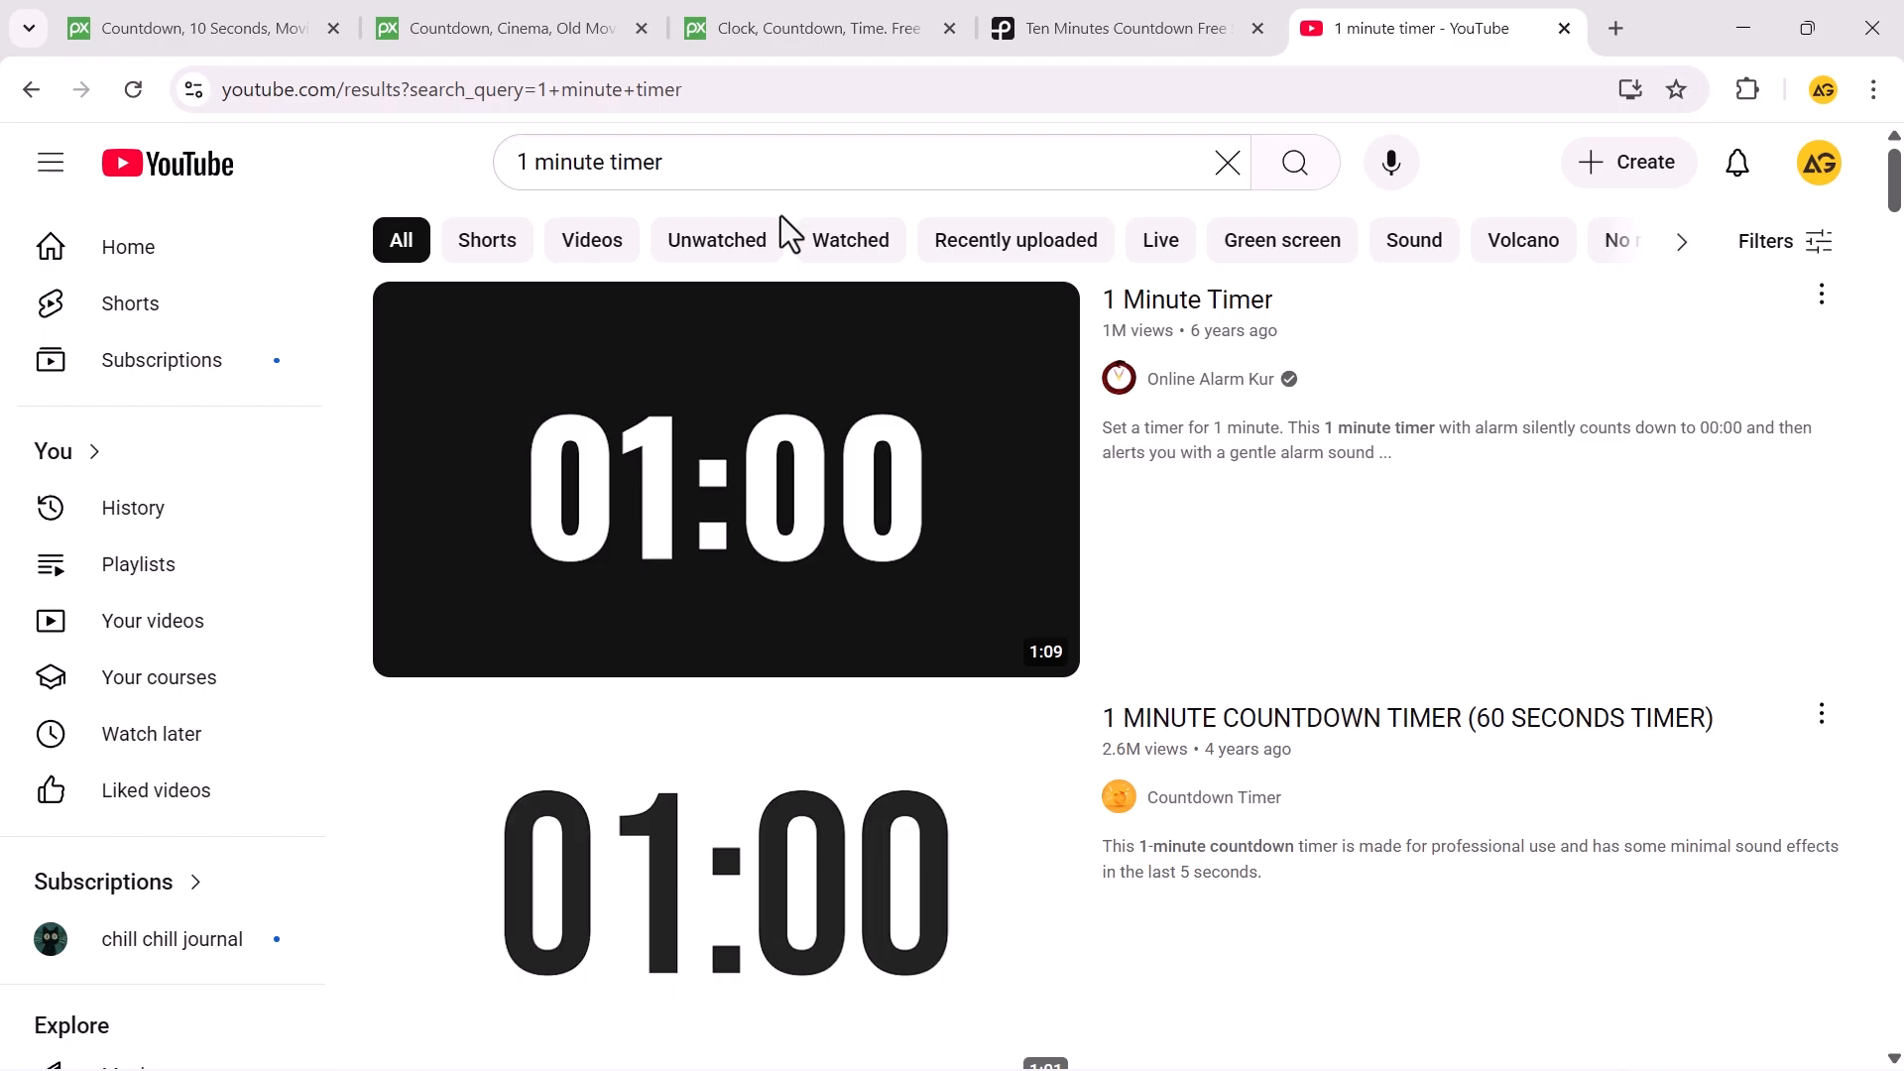
Open the 1 Minute Timer video by Online Alarm Kur and copy its video URL.
left_click(777, 506)
left_click(932, 560)
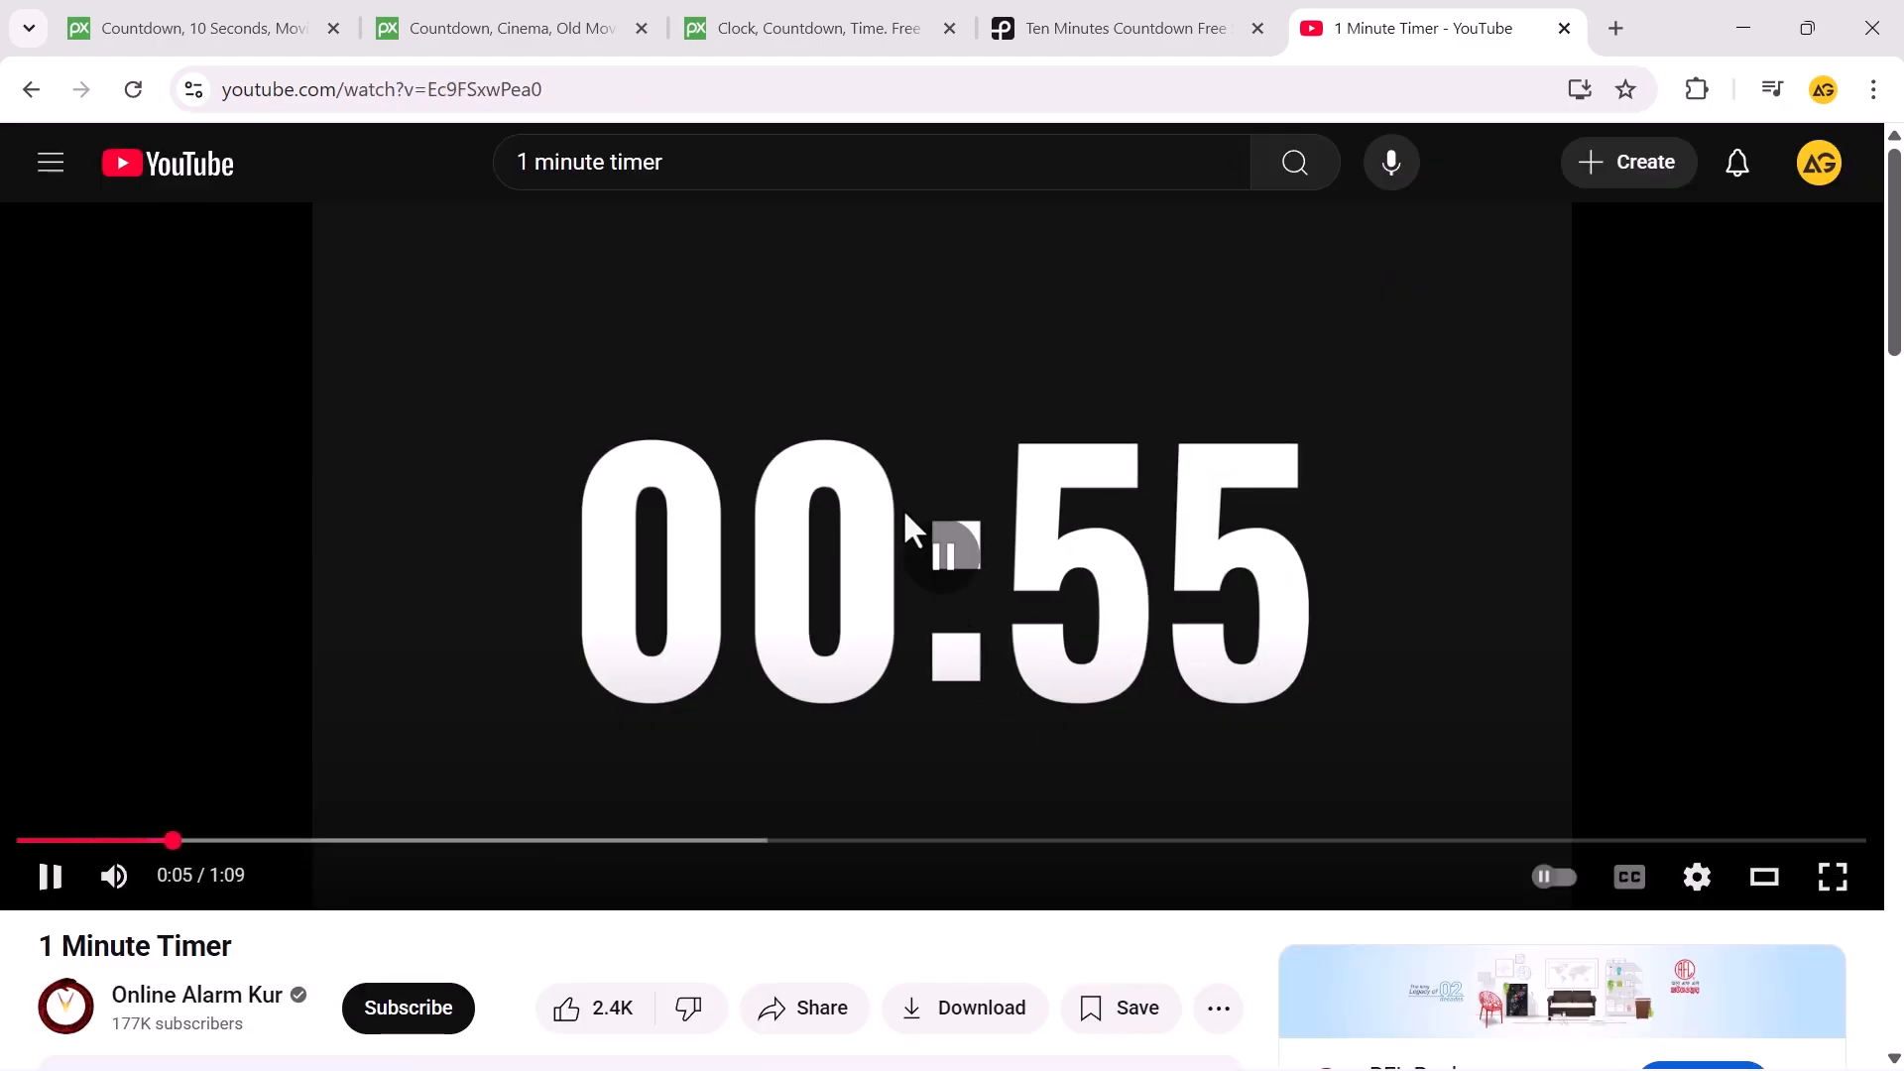
right_click(904, 510)
left_click(1021, 667)
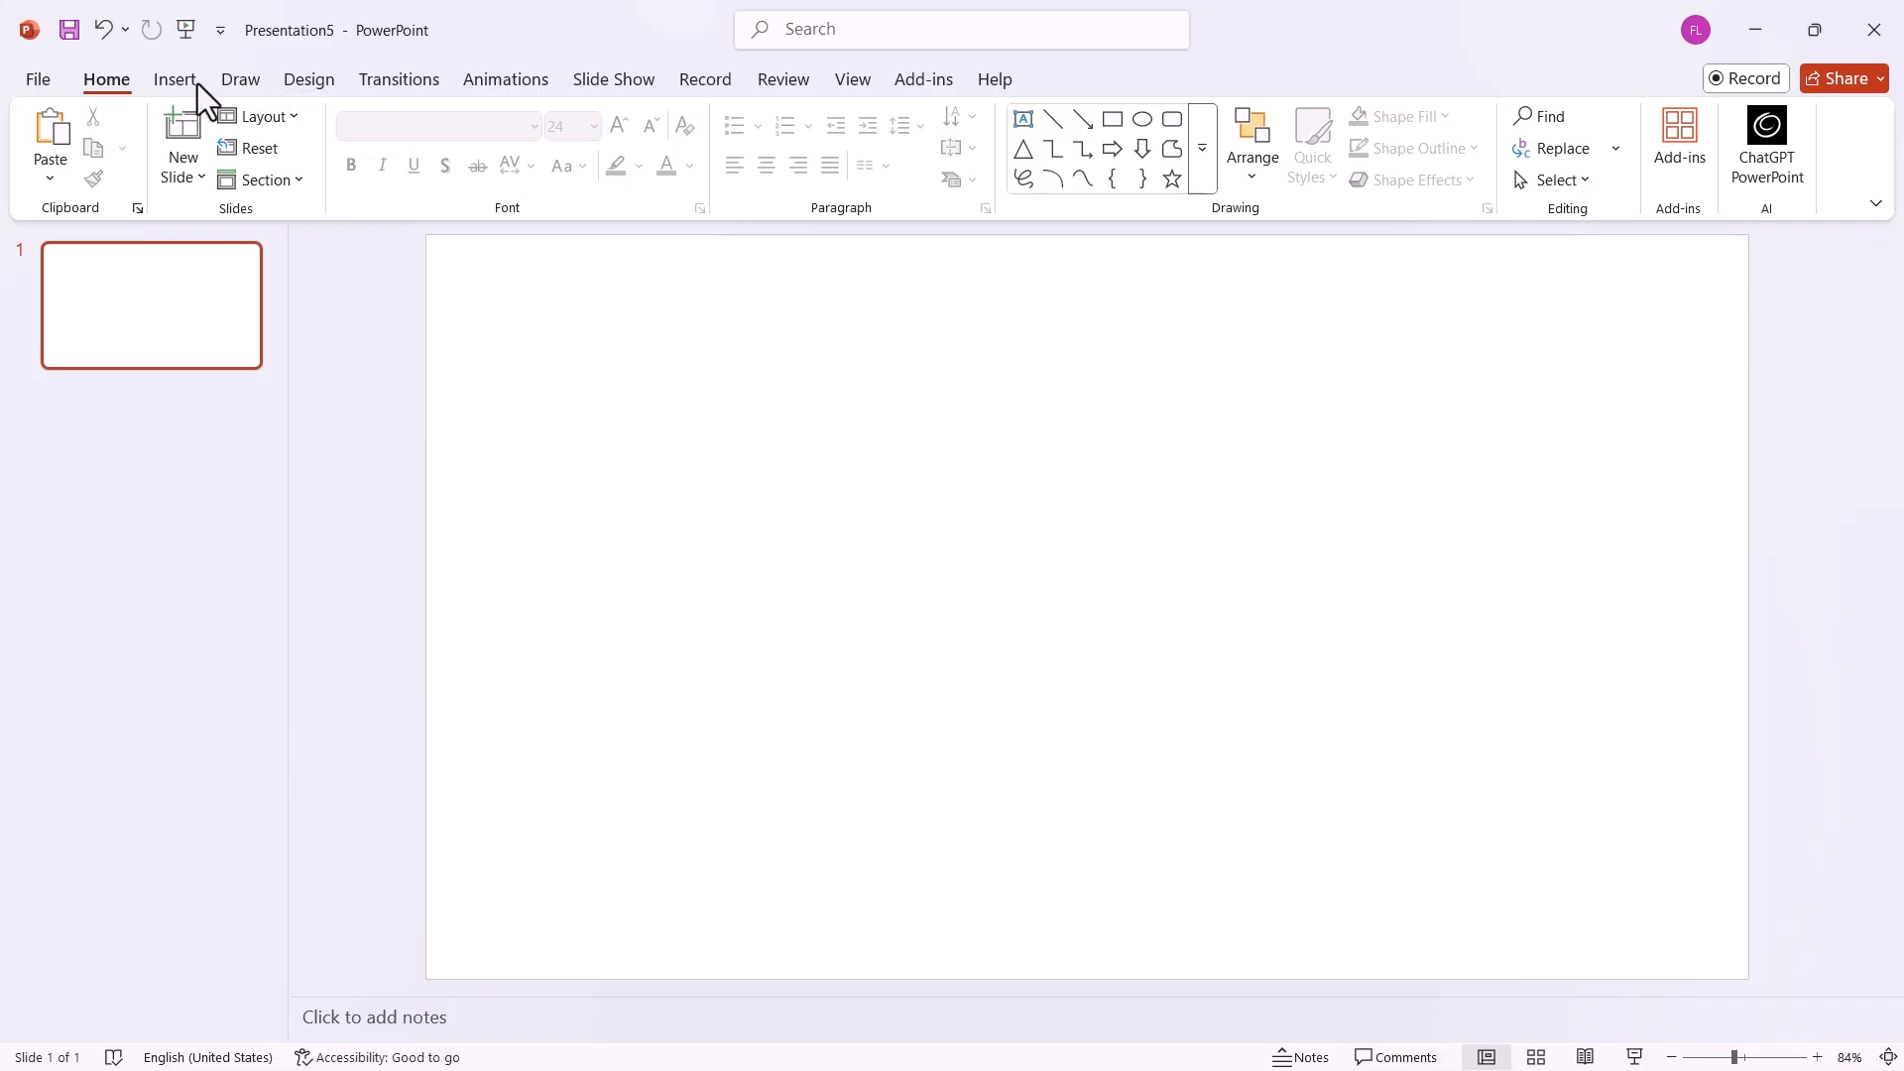
left_click(179, 81)
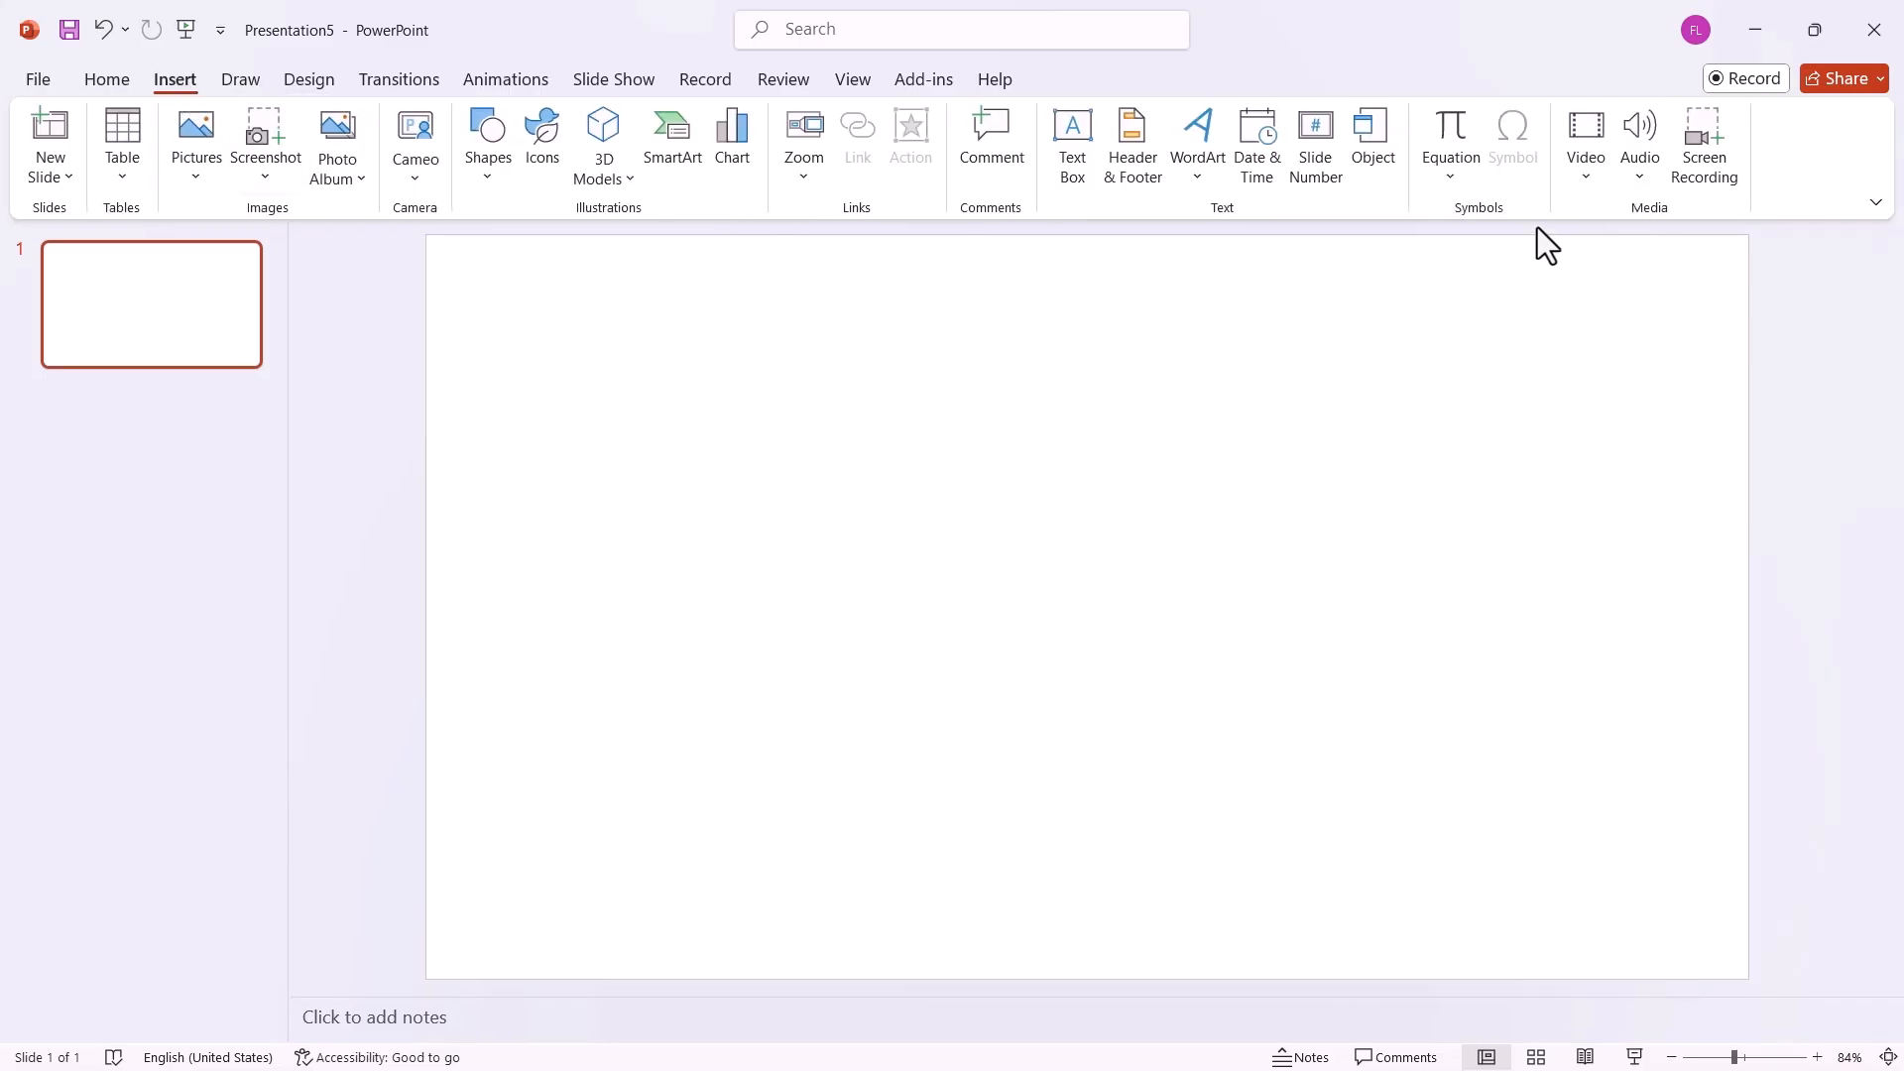
left_click(1586, 170)
left_click(1620, 326)
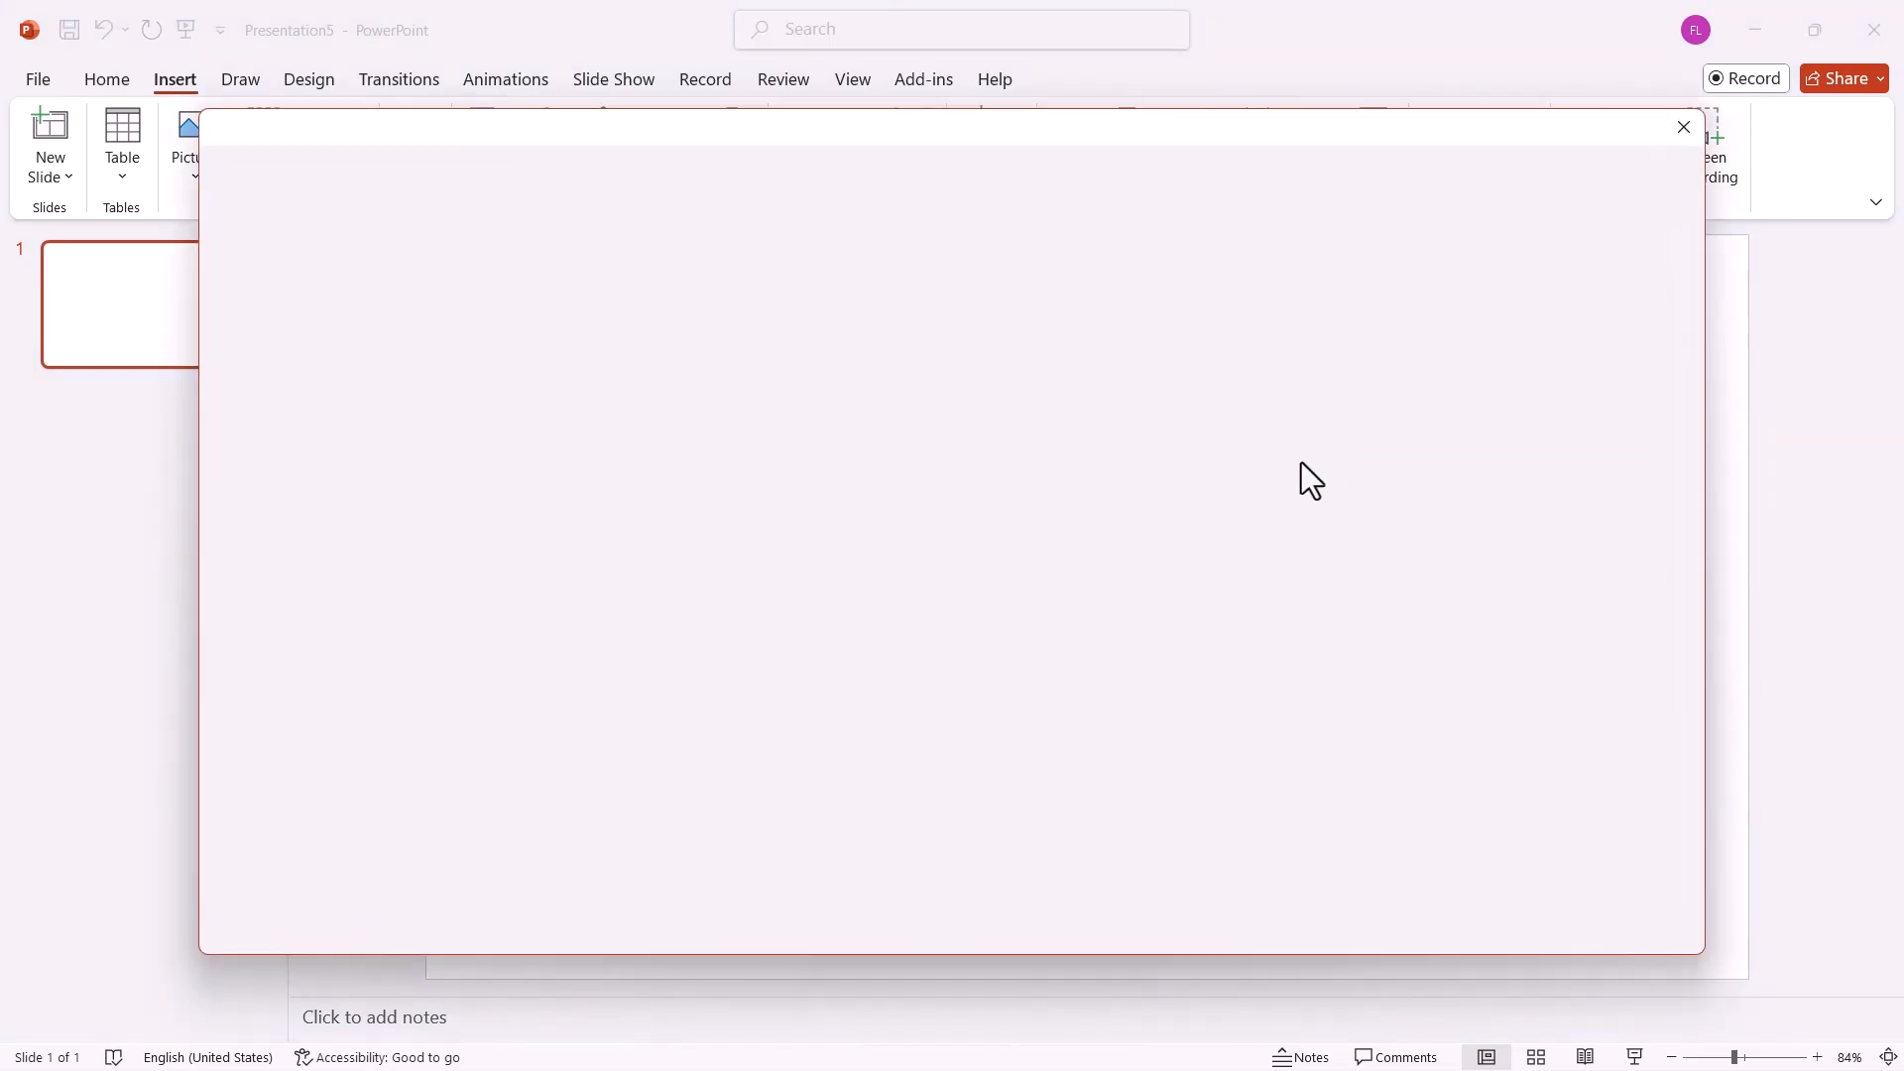
left_click(531, 290)
key("ctrl+v")
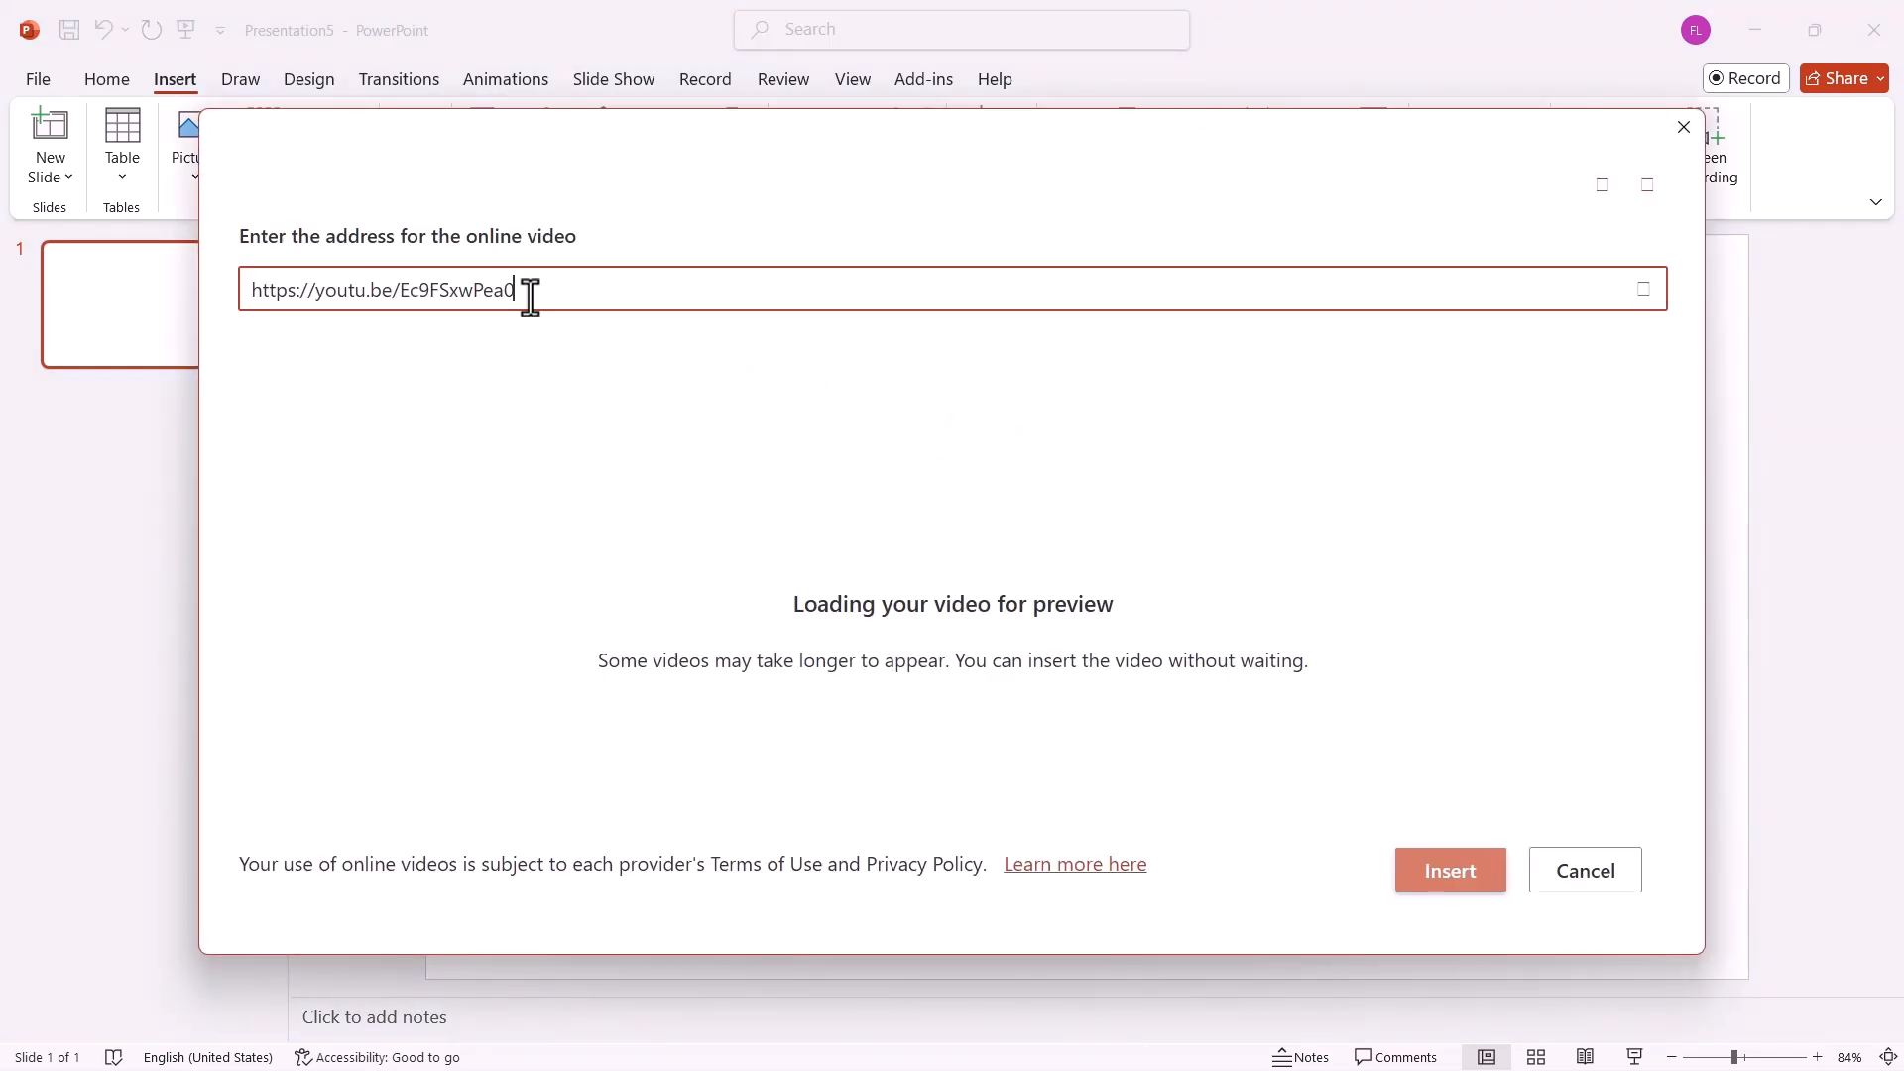
left_click(1438, 873)
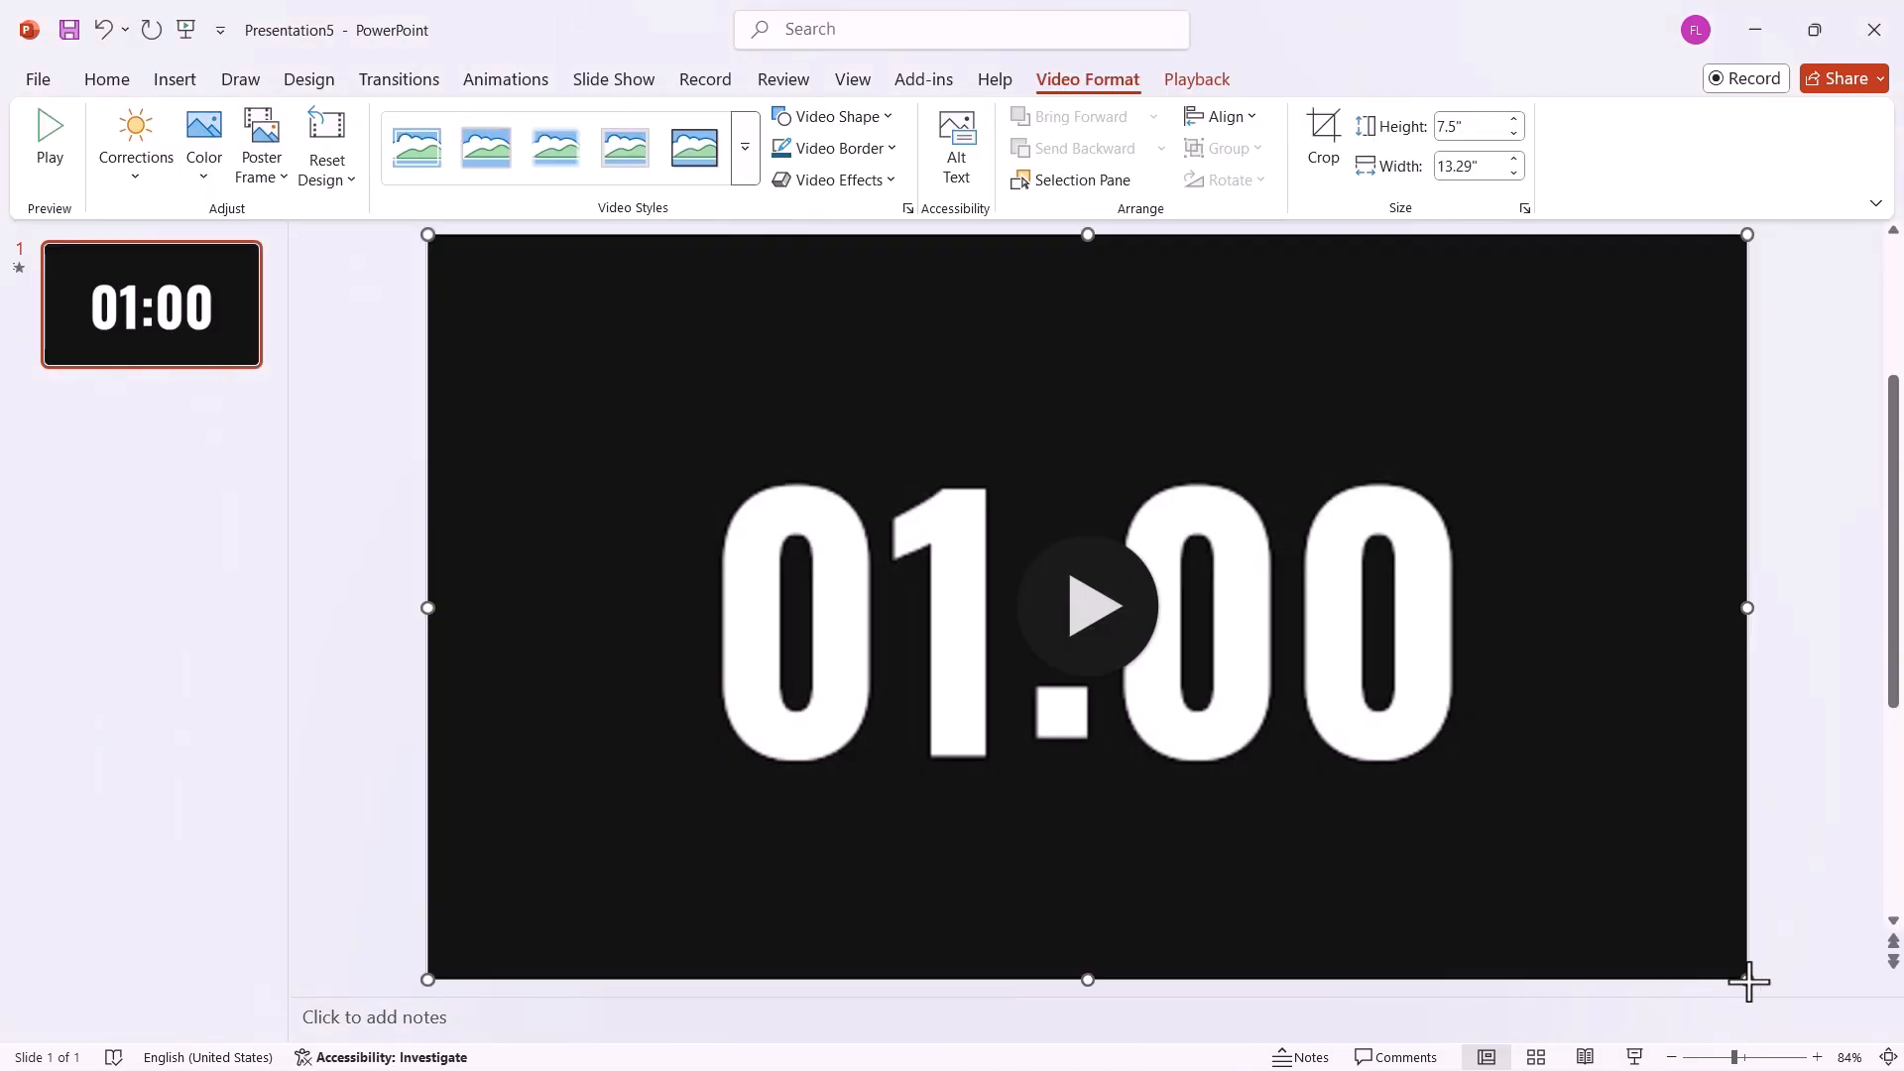
Scale the online timer video down to about 4.13" high by 7.32" wide and centre it on the slide.
left_click_drag(1746, 978, 1156, 648)
left_click_drag(973, 646, 1270, 813)
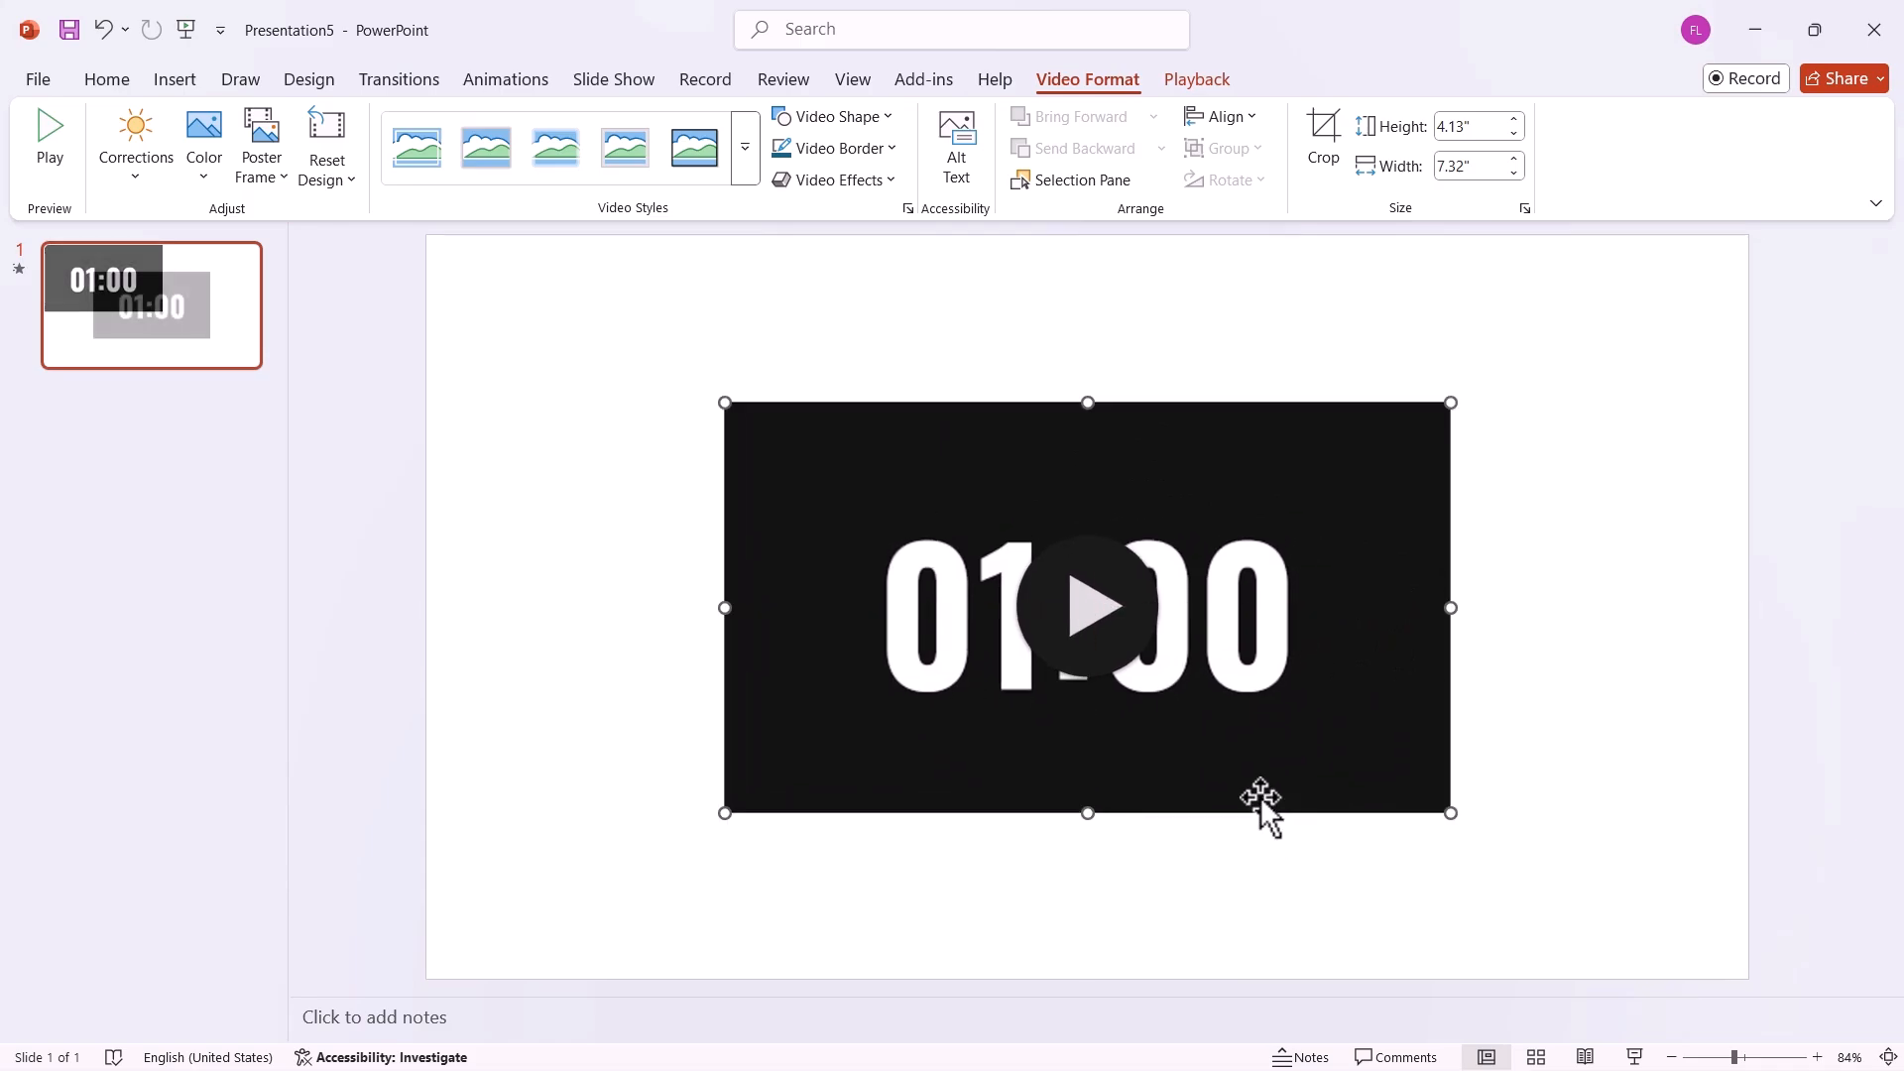
Set the online timer video's playback to start automatically.
left_click(1214, 82)
left_click(728, 117)
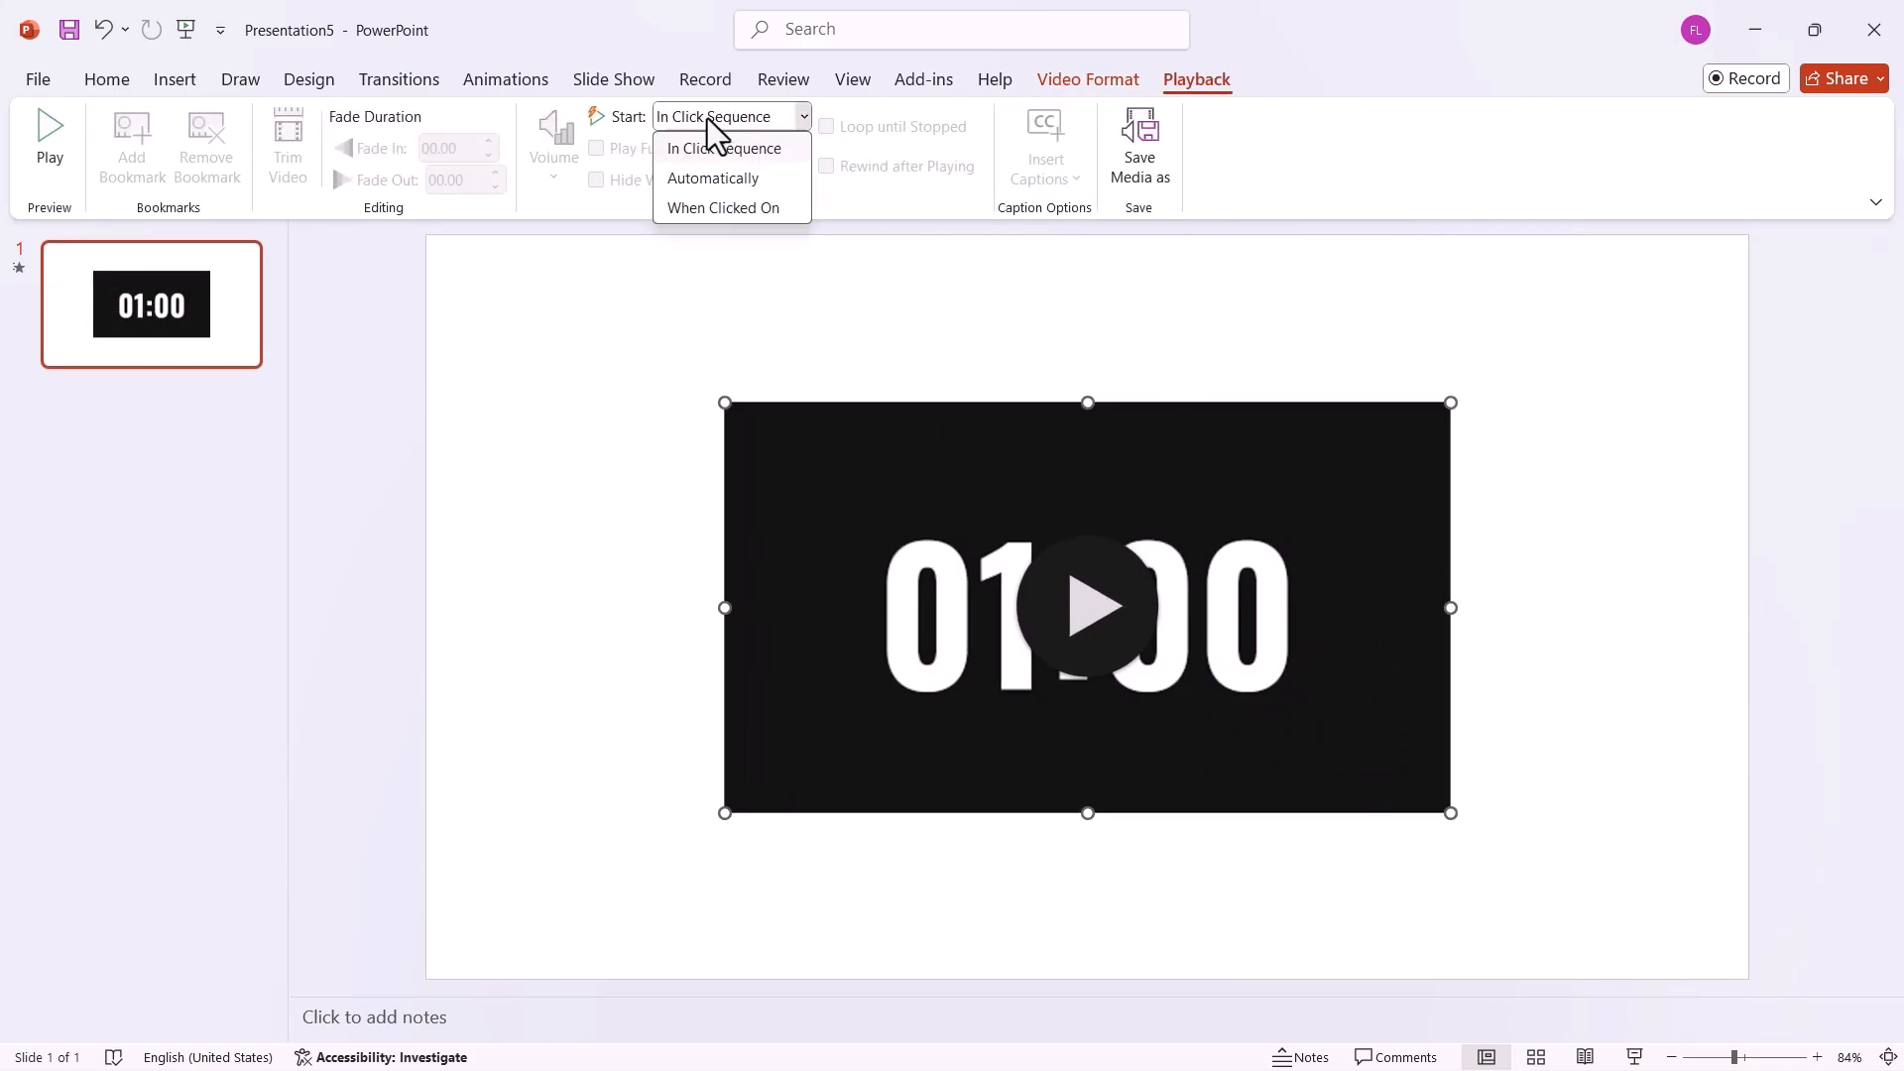
left_click(711, 176)
Play the slide show to check the online timer video, then return to the normal editing view.
left_click(184, 28)
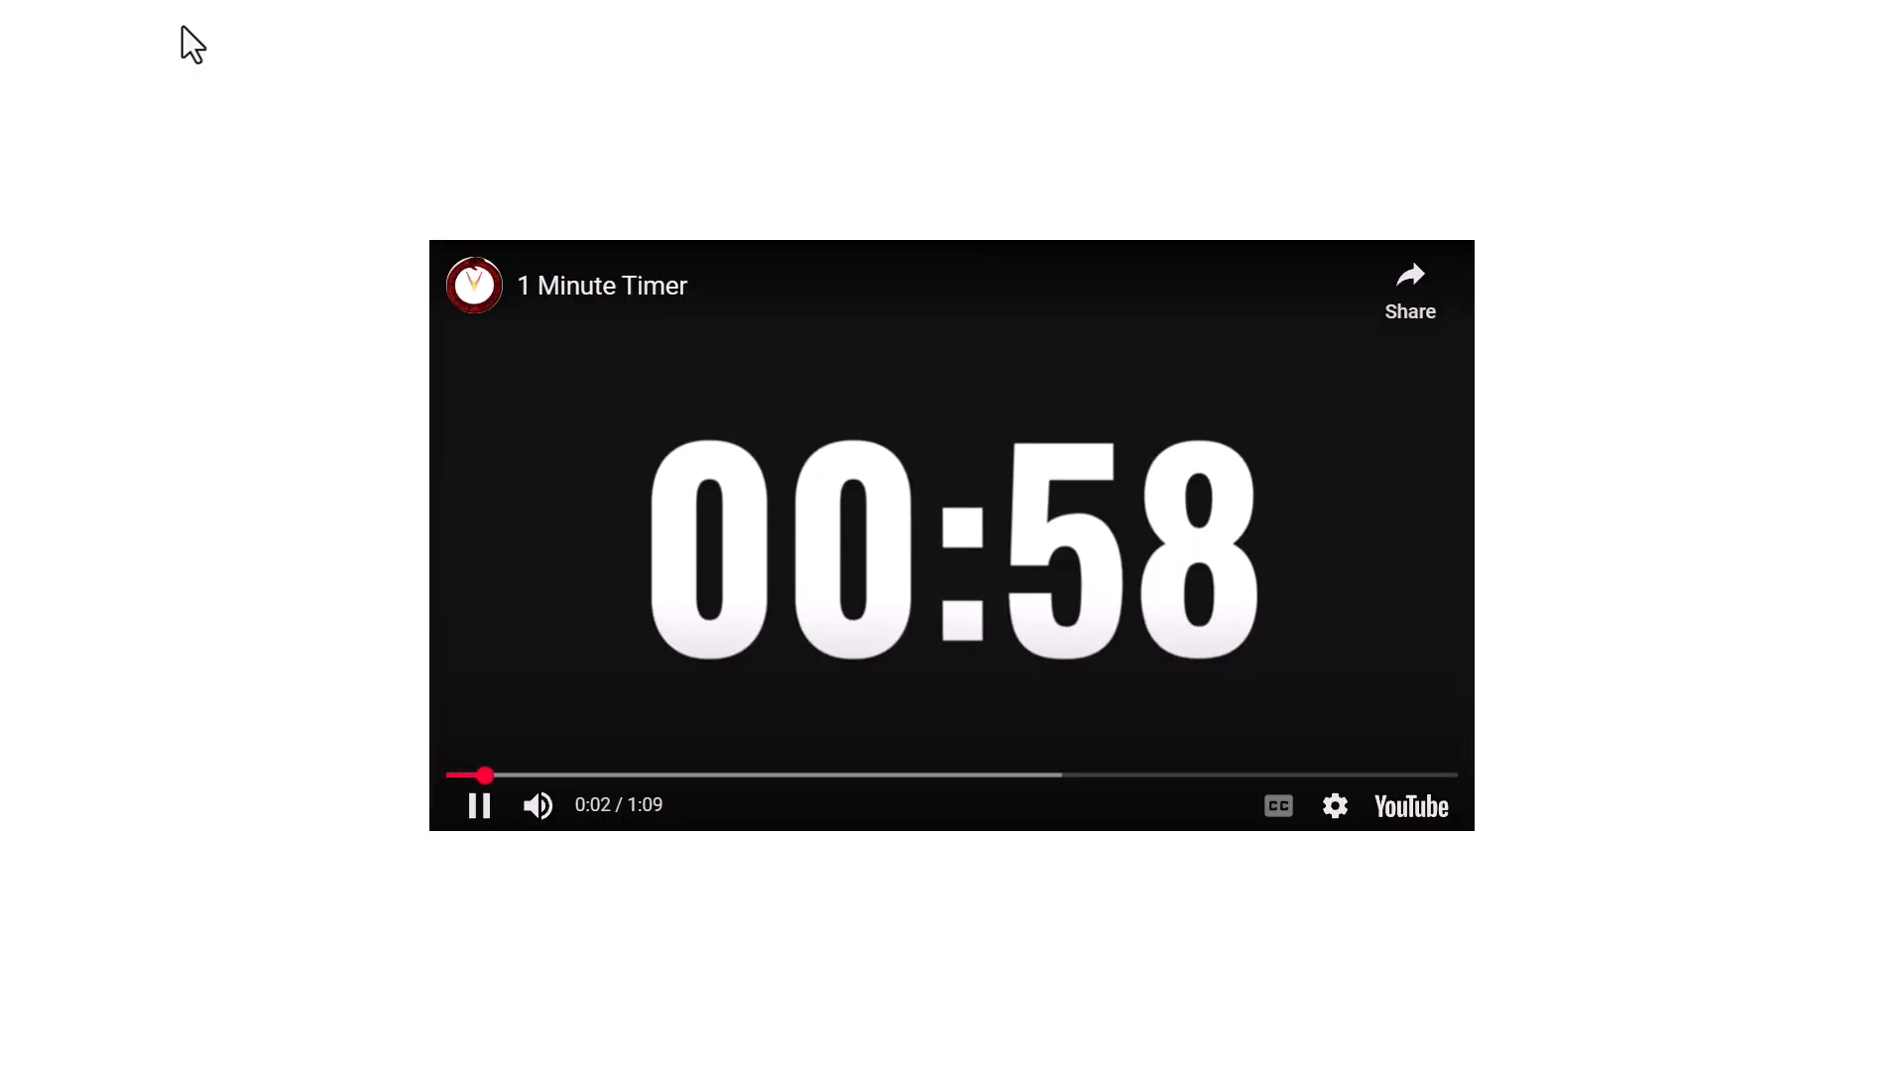
key("Escape")
key("Escape")
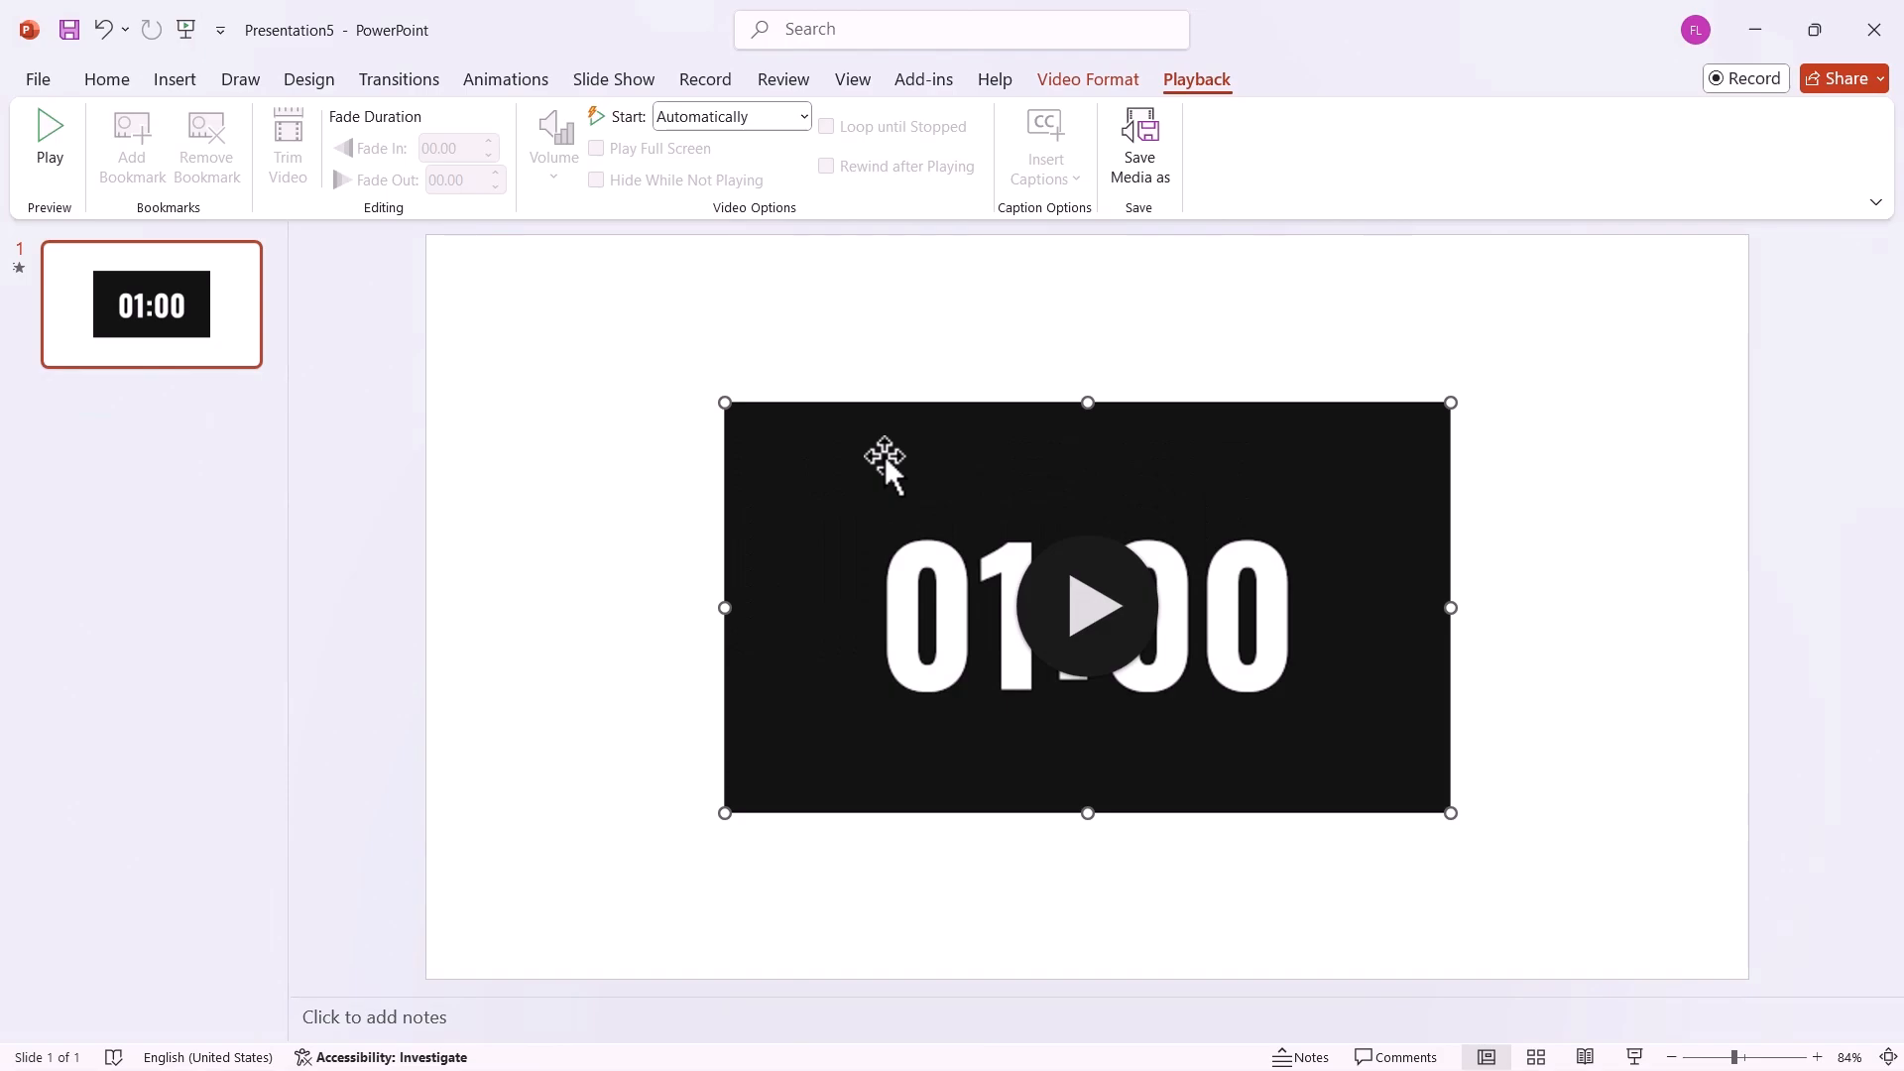
left_click(183, 29)
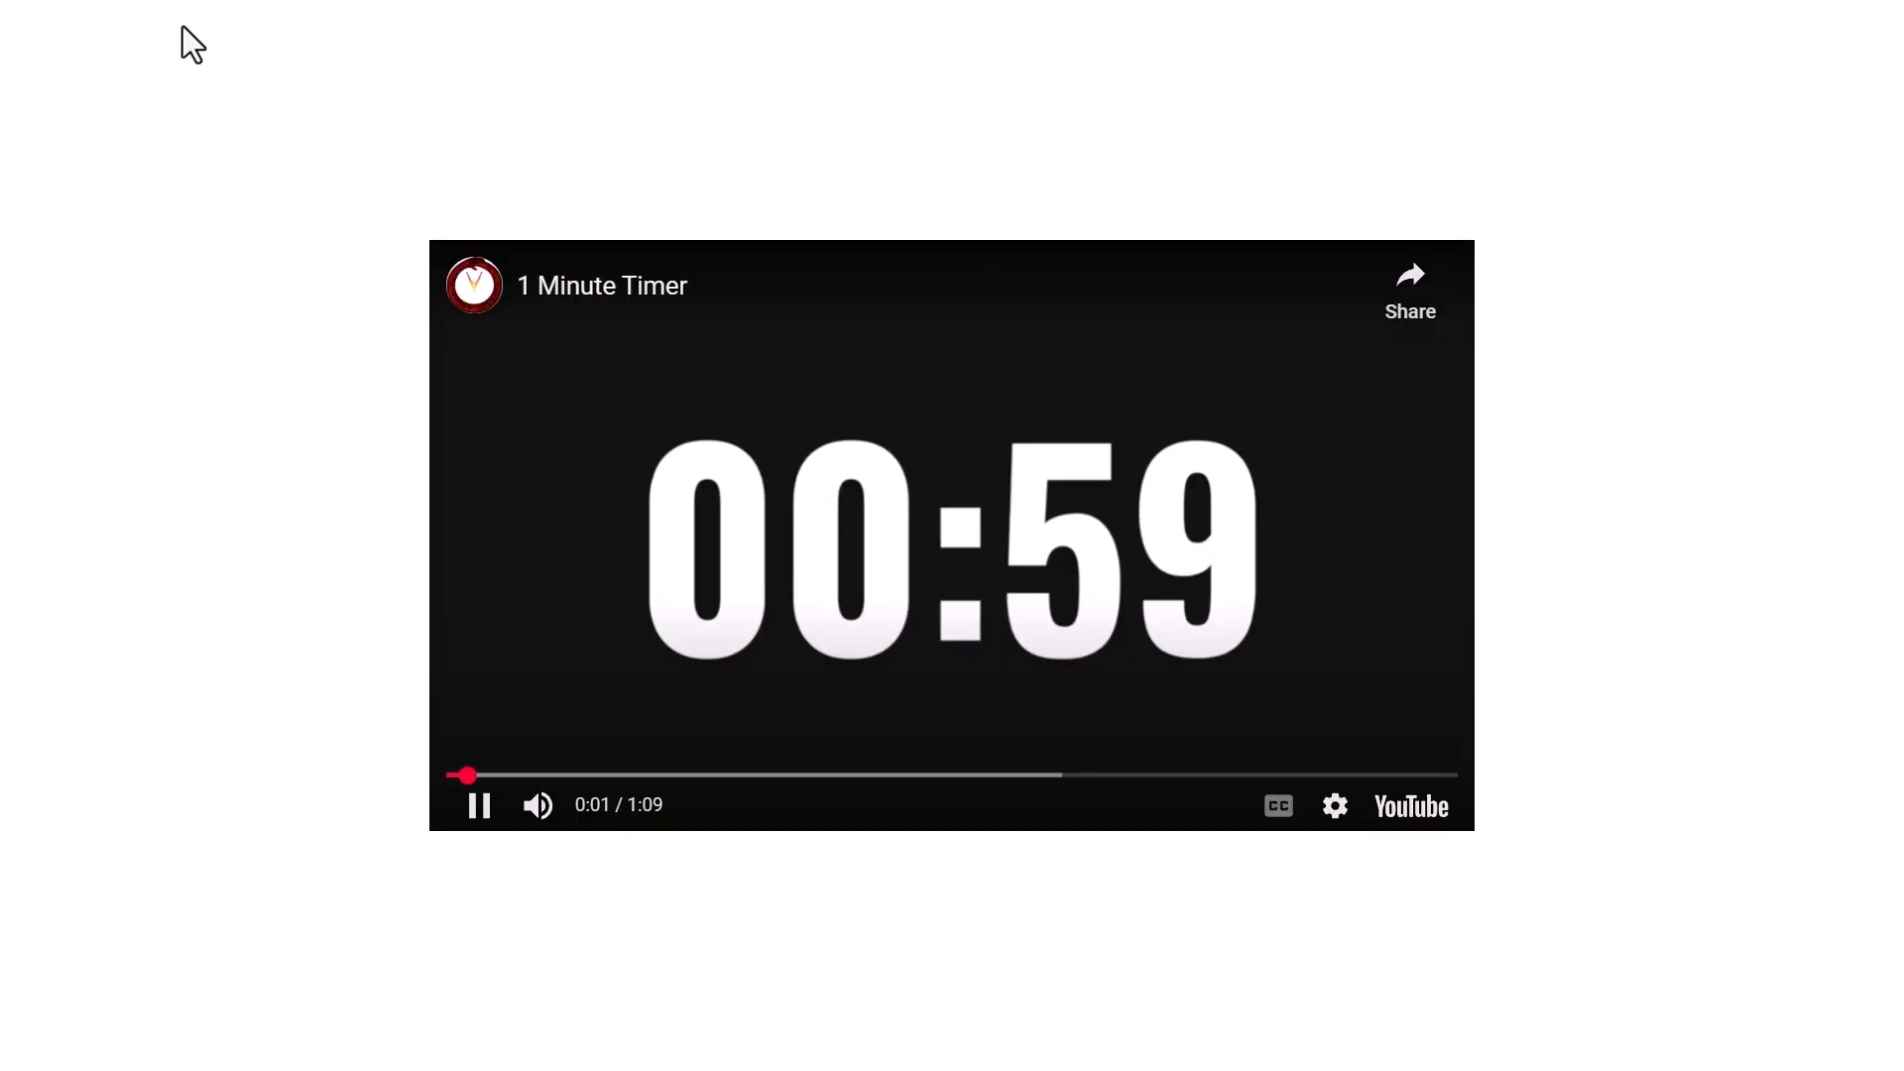
key("Escape")
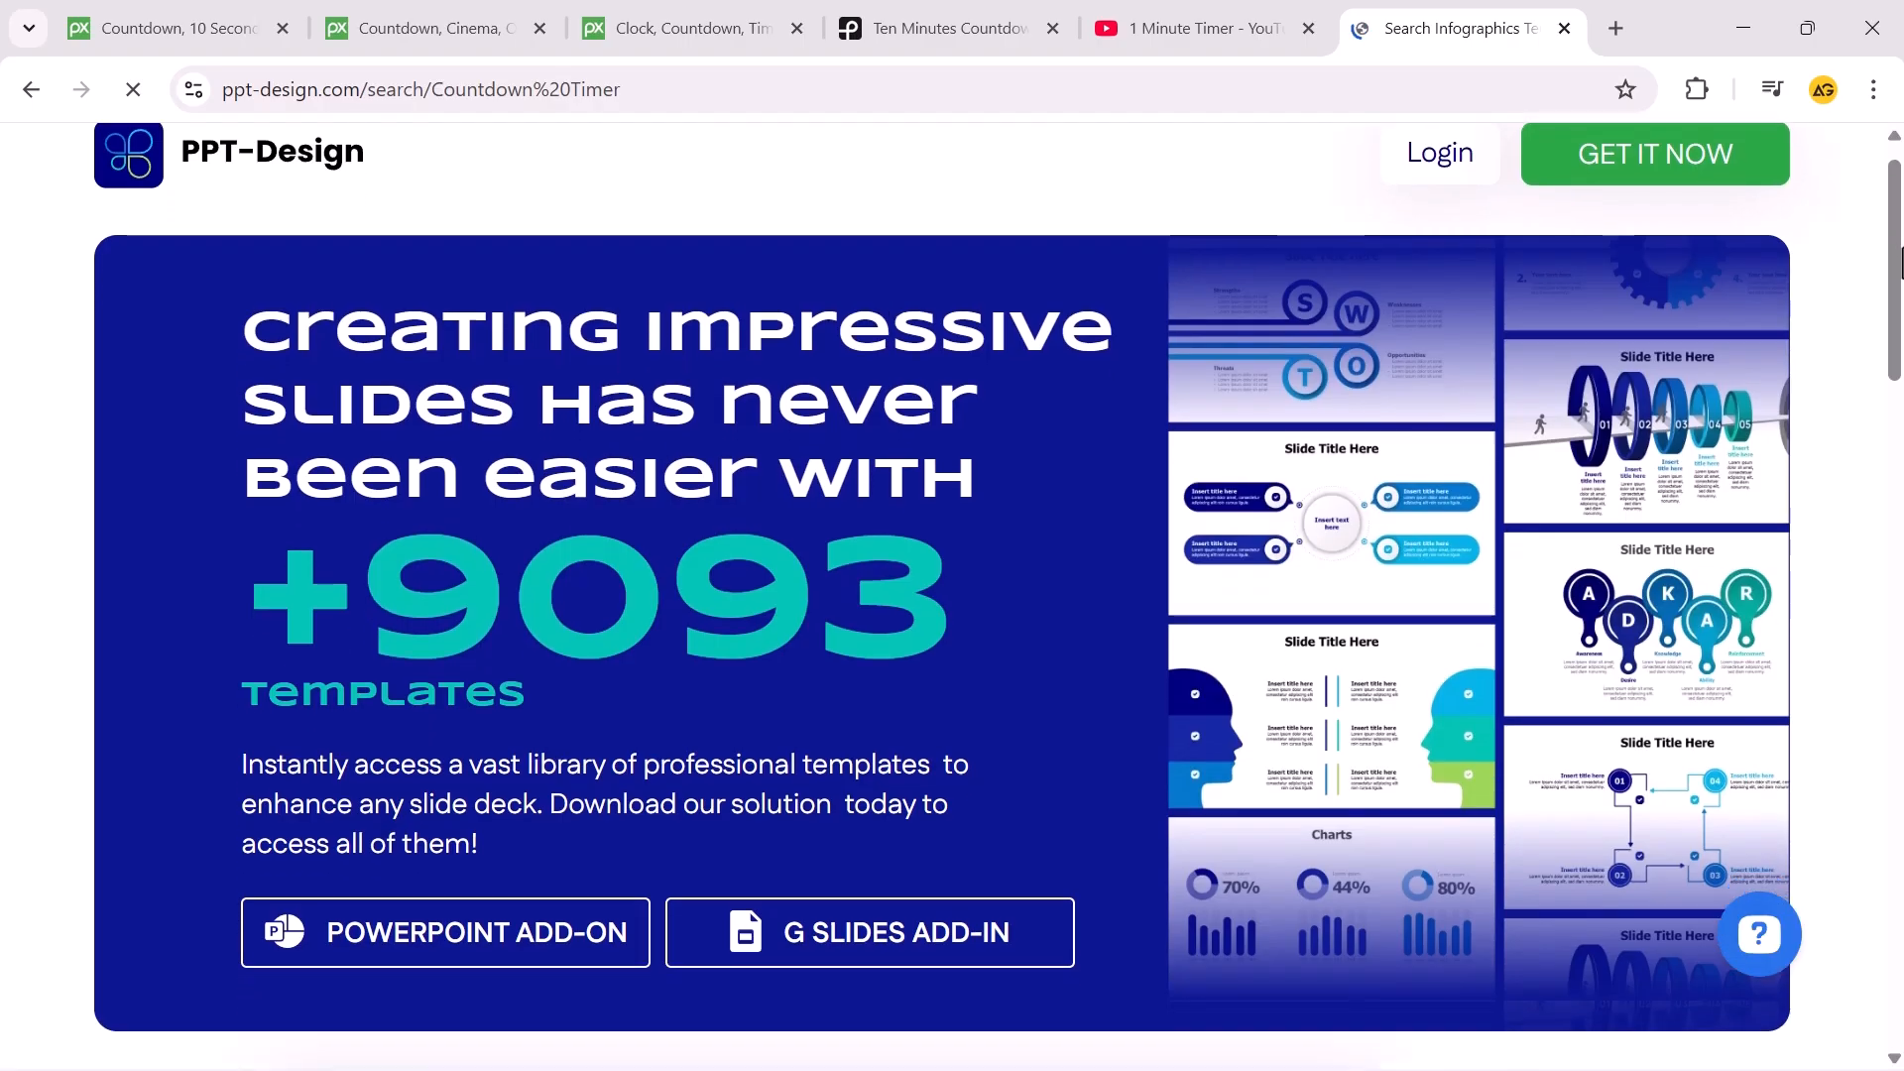
On the ppt-design.com countdown timer page in the browser, download the black 1 Minute -60 seconds timer template and save it.
scroll(1901, 483, "down", 10)
left_click_drag(1901, 483, 1901, 647)
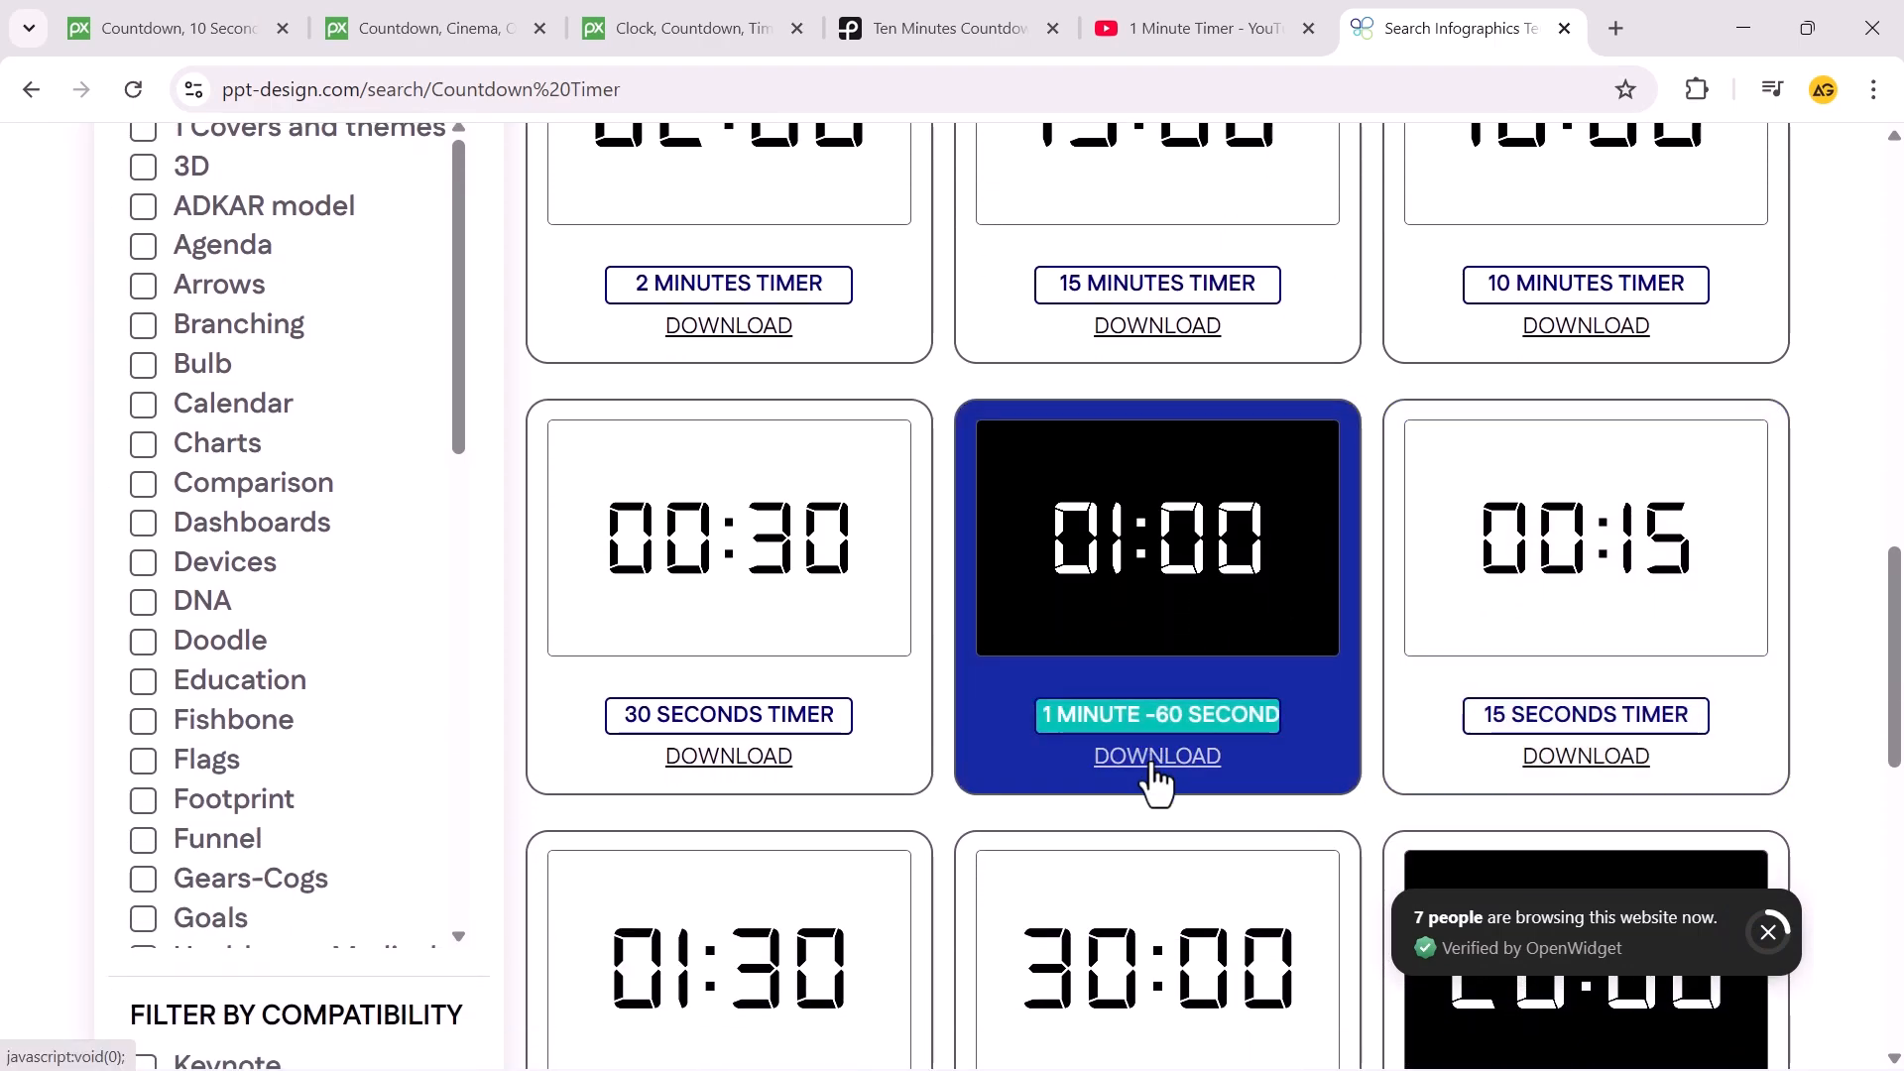
left_click(1151, 764)
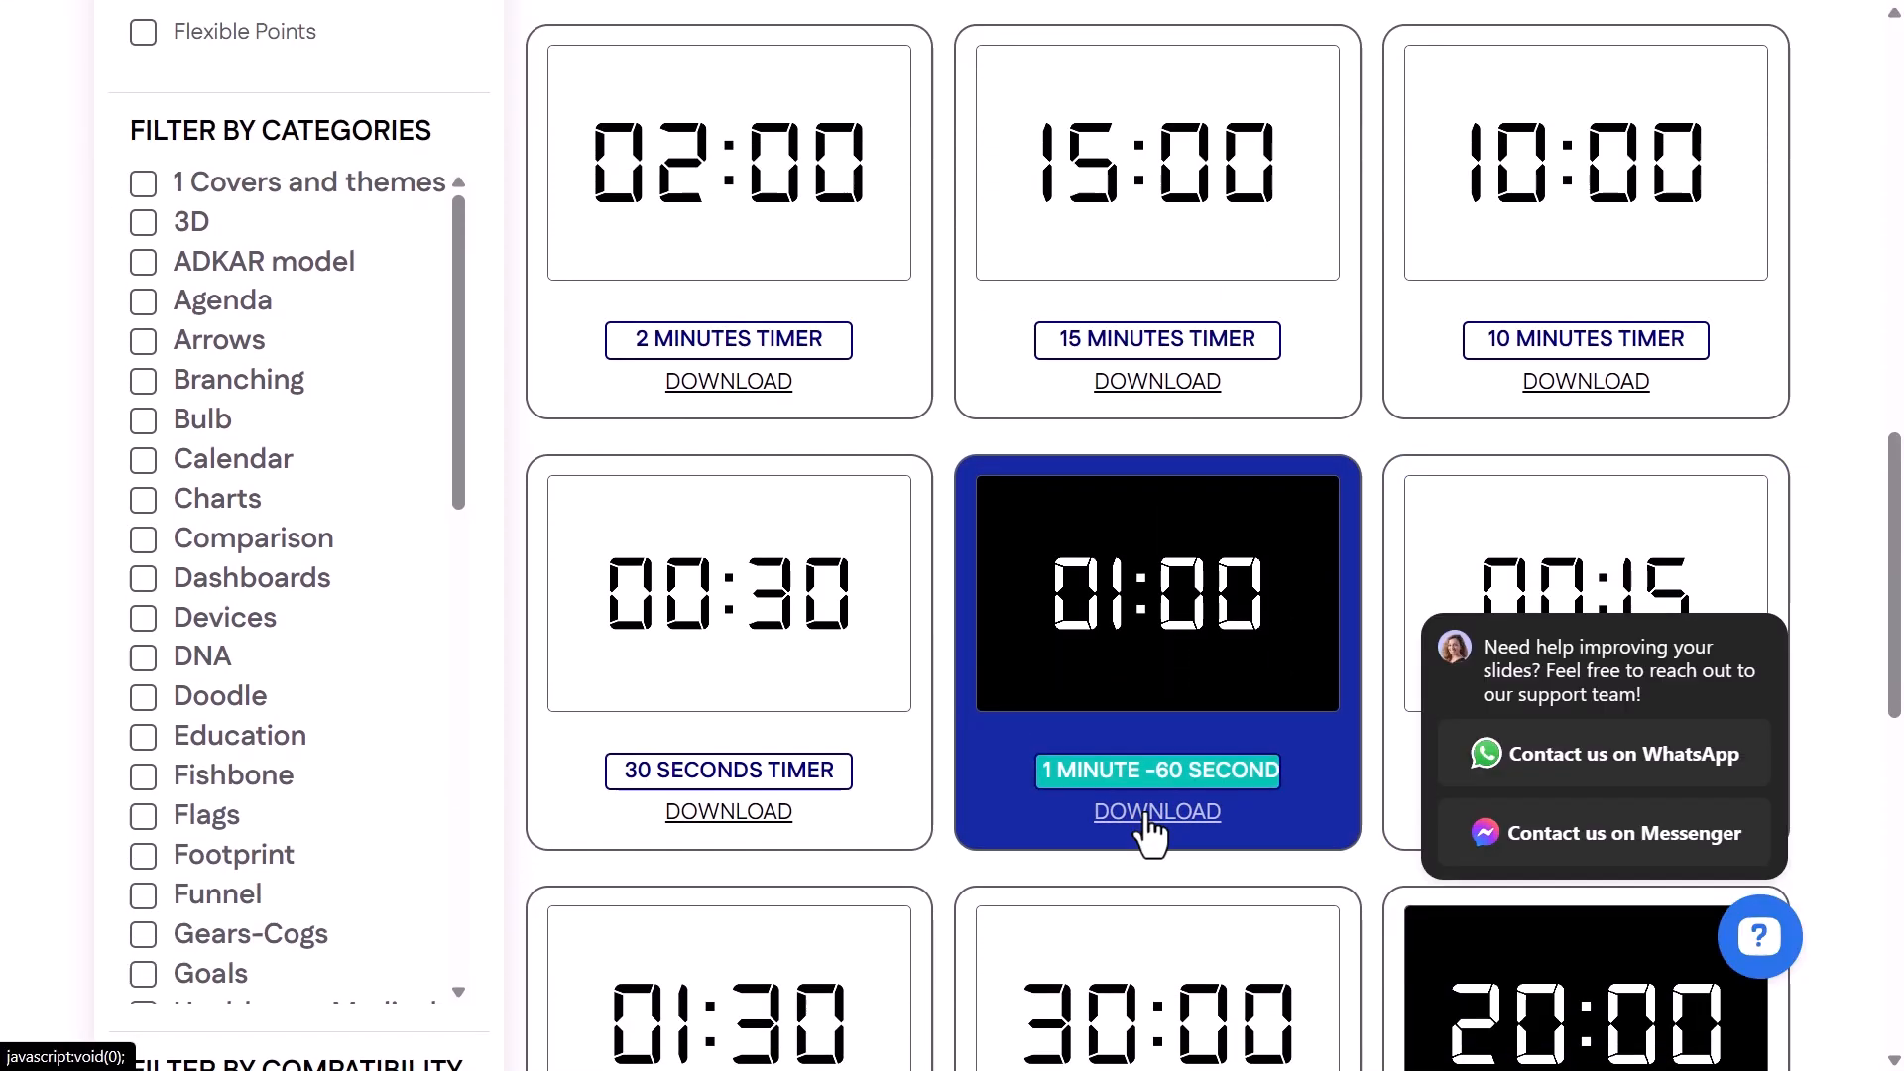
left_click(1151, 819)
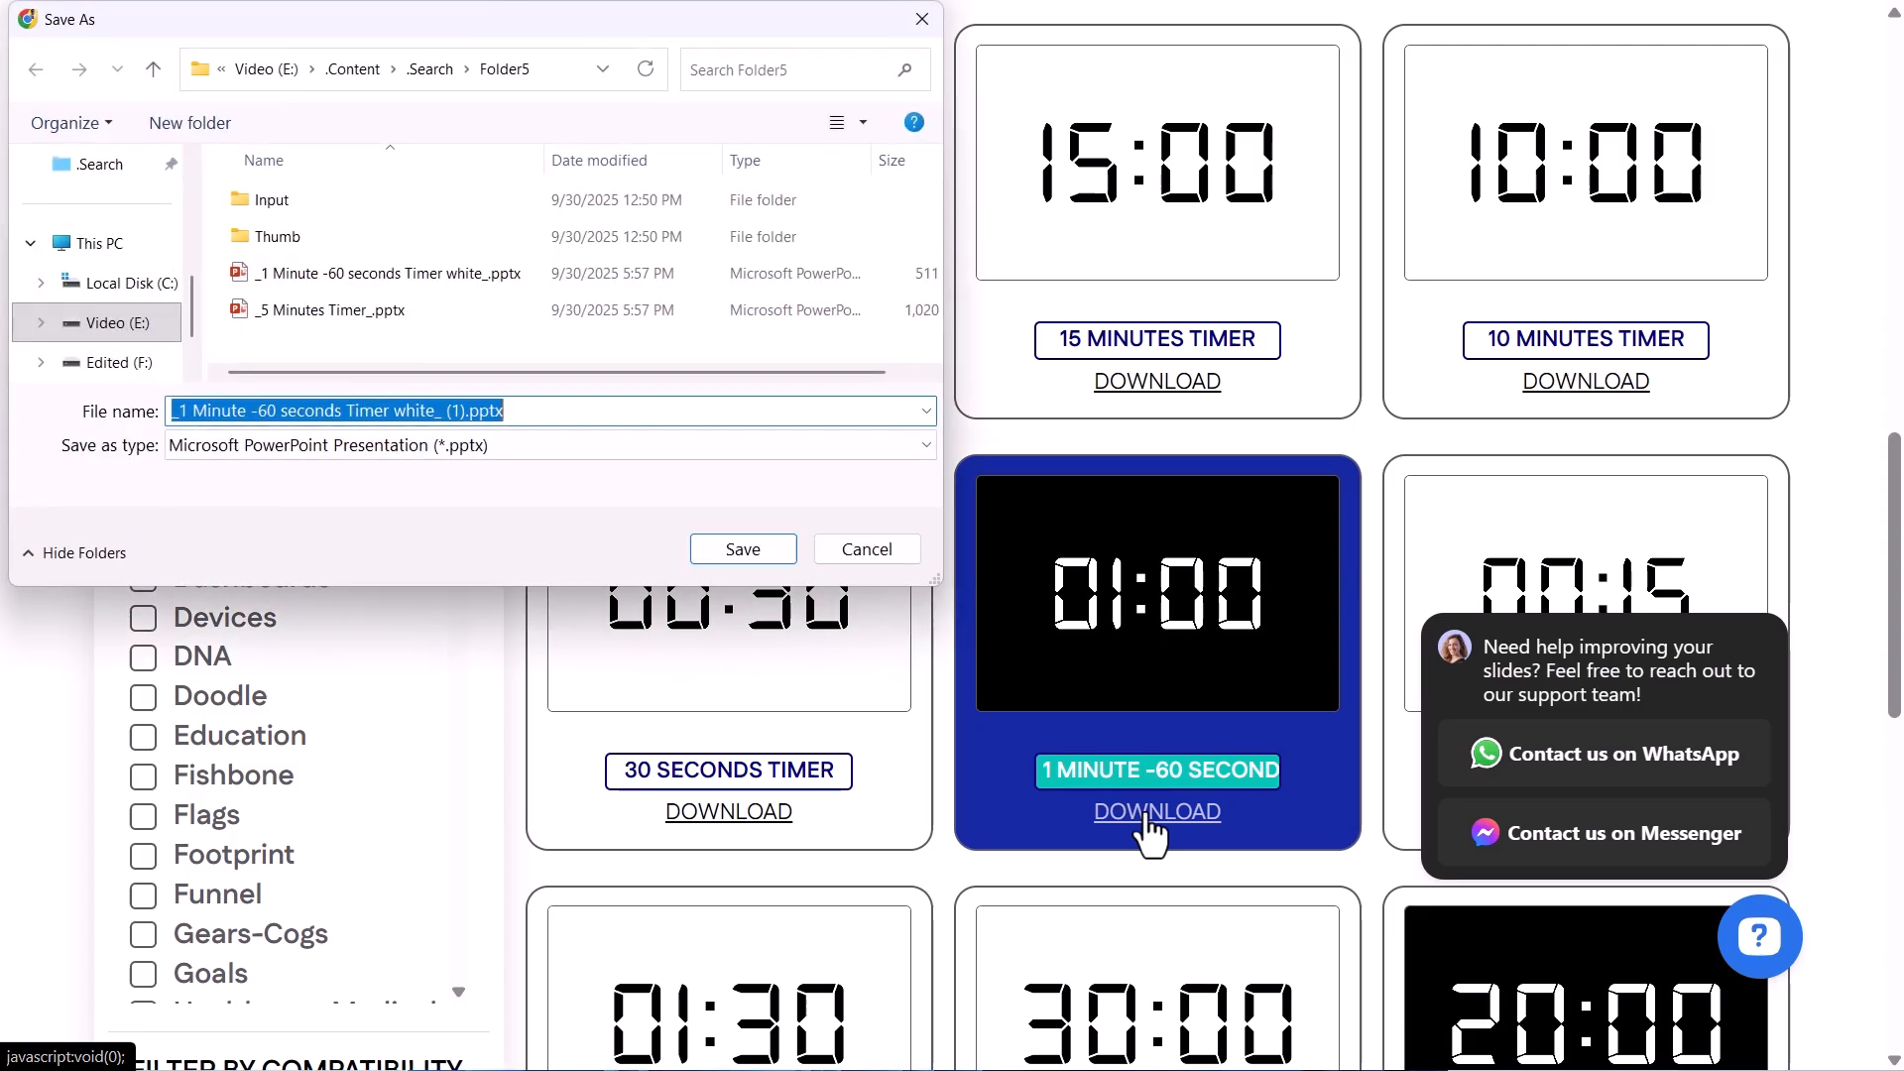
left_click(763, 559)
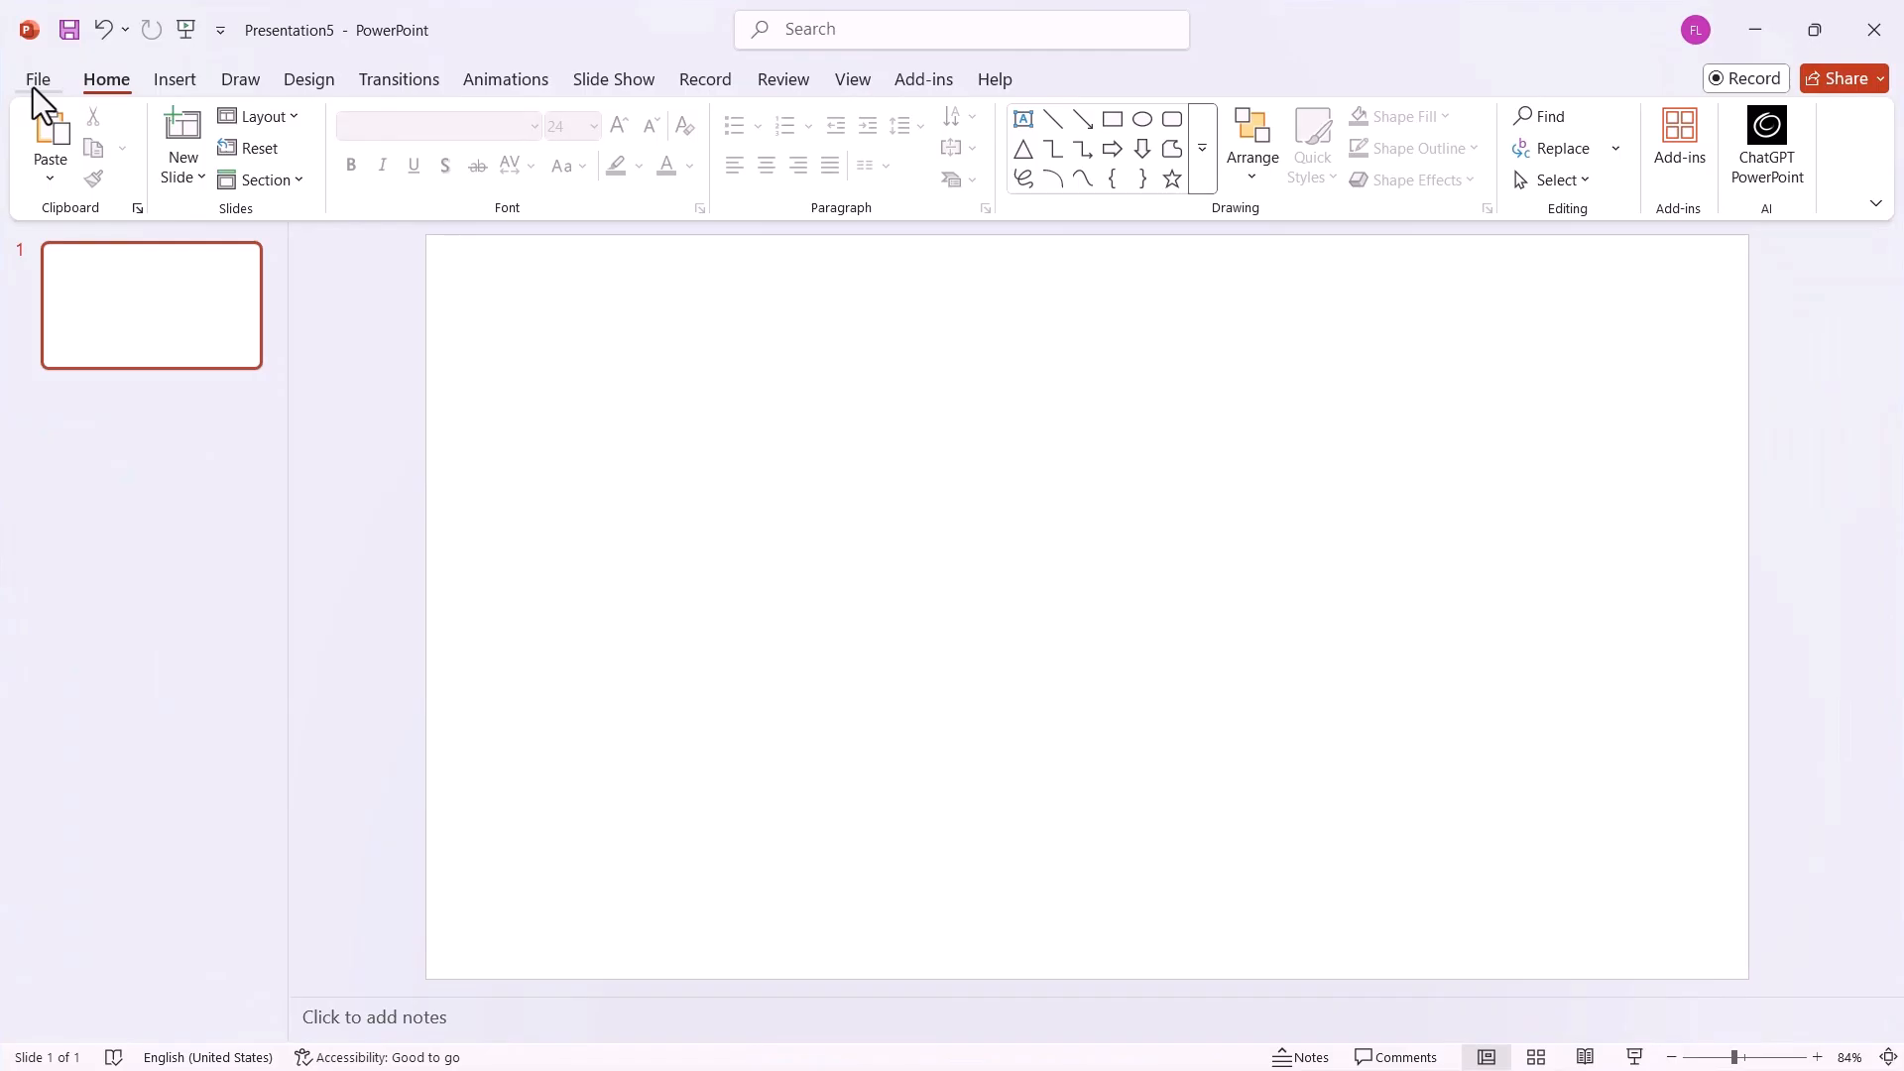
Browse for and open the presentation _1 Minute -60 seconds Timer white_.pptx in PowerPoint.
left_click(33, 87)
left_click(64, 238)
left_click(332, 523)
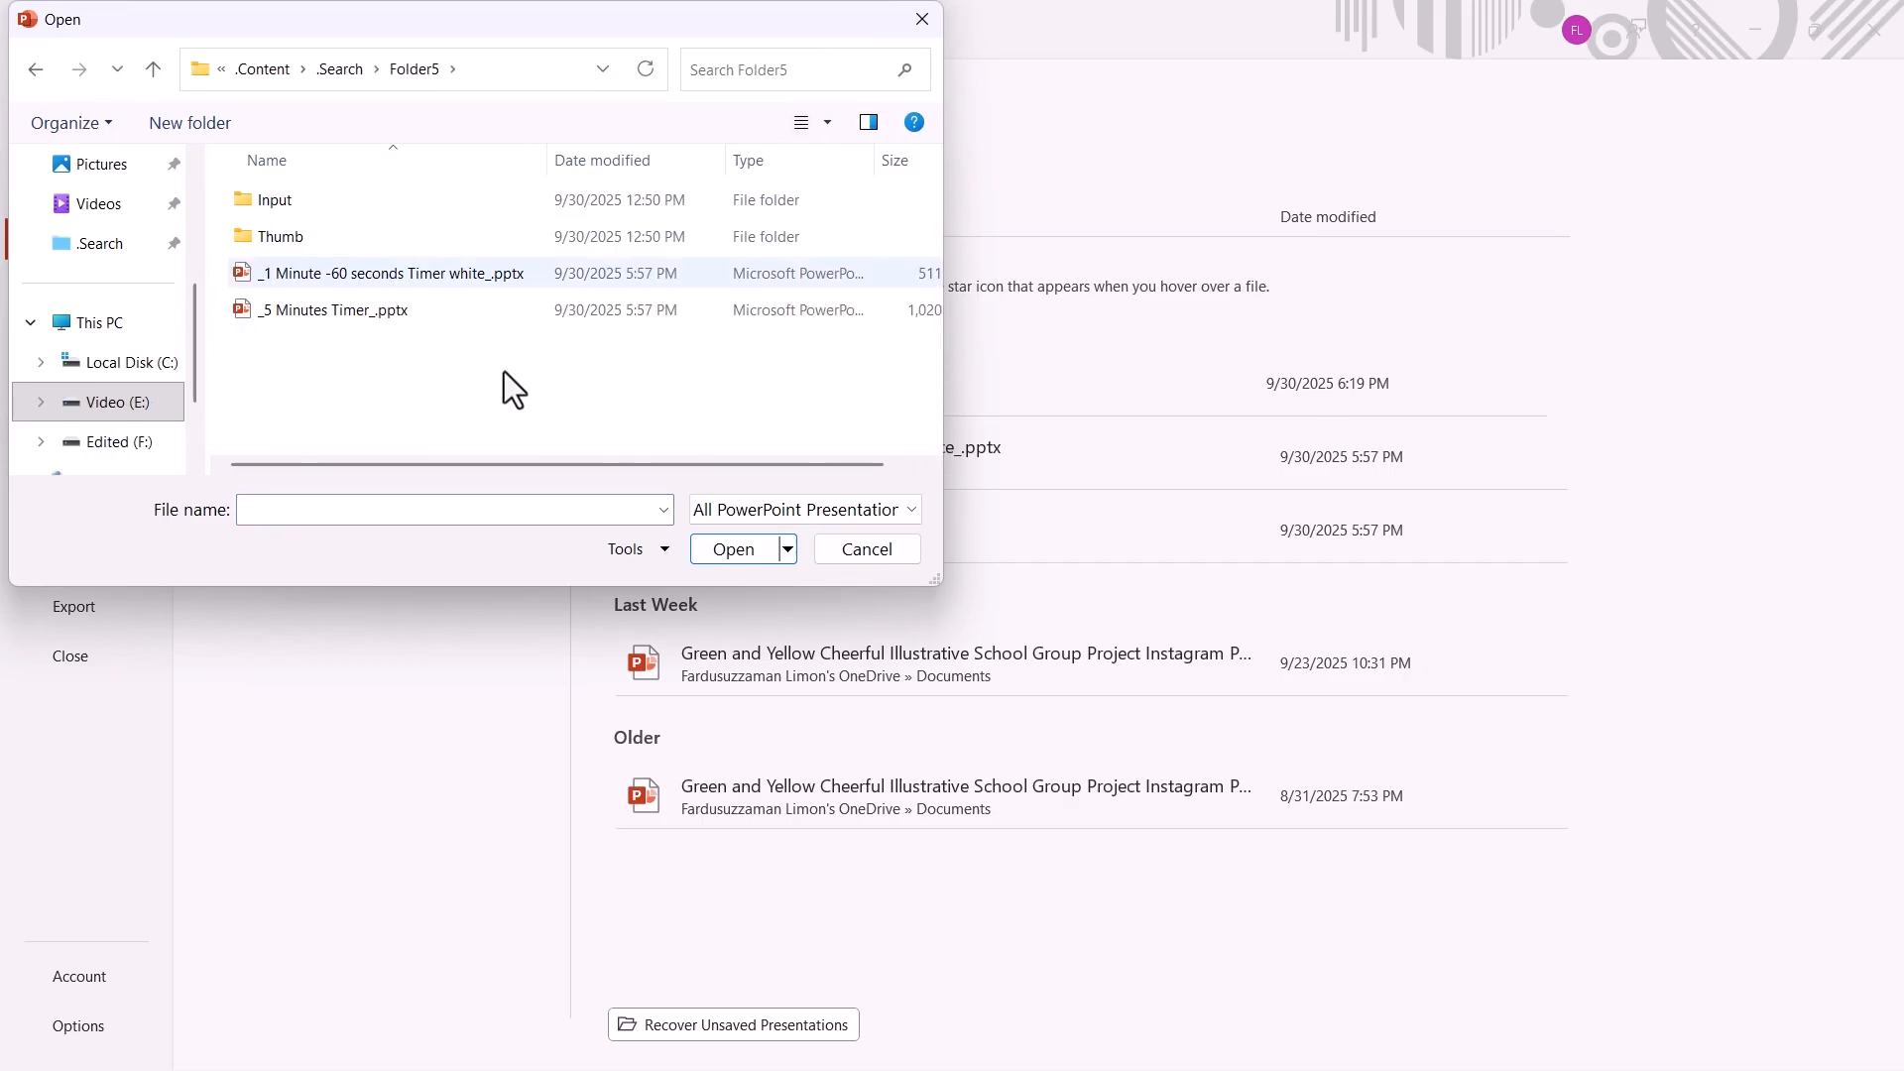
left_click(496, 271)
left_click(733, 549)
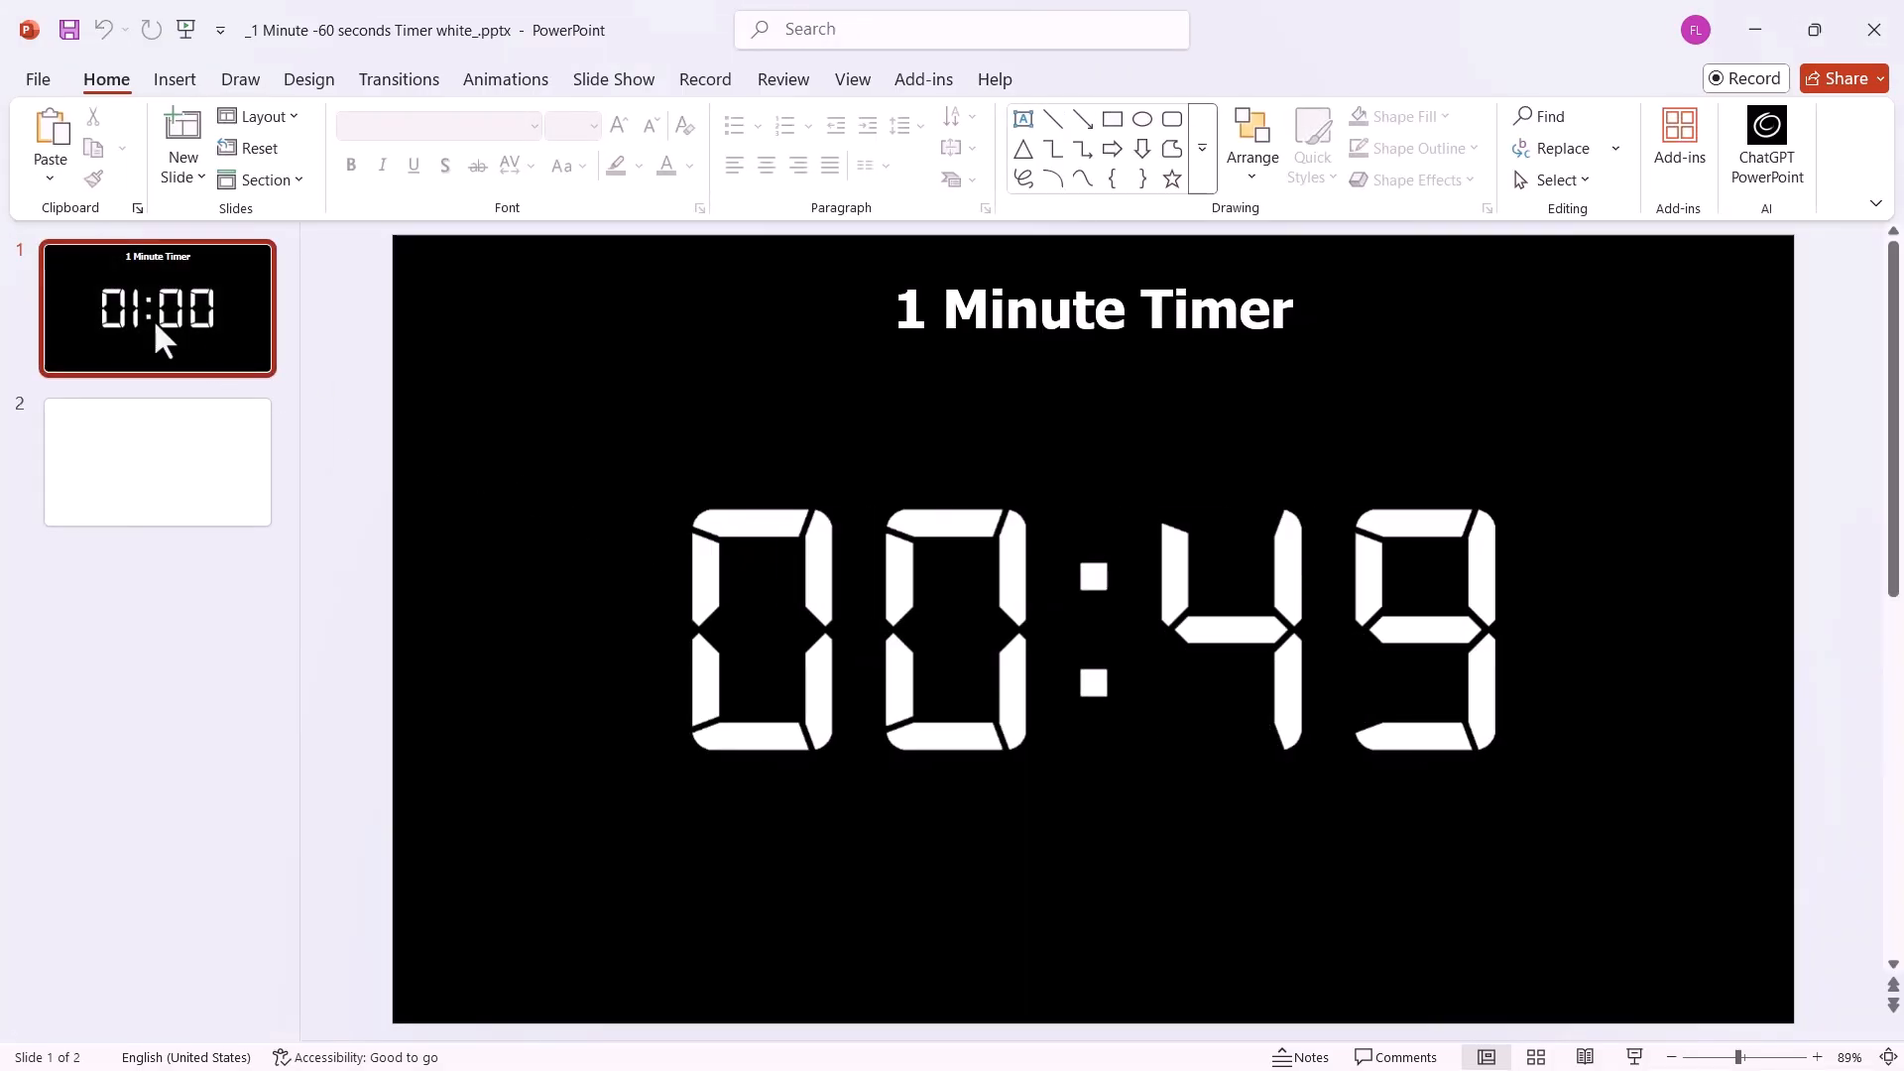
Copy the 1 Minute Timer slide and paste it into Presentation5 with its source formatting kept.
right_click(153, 320)
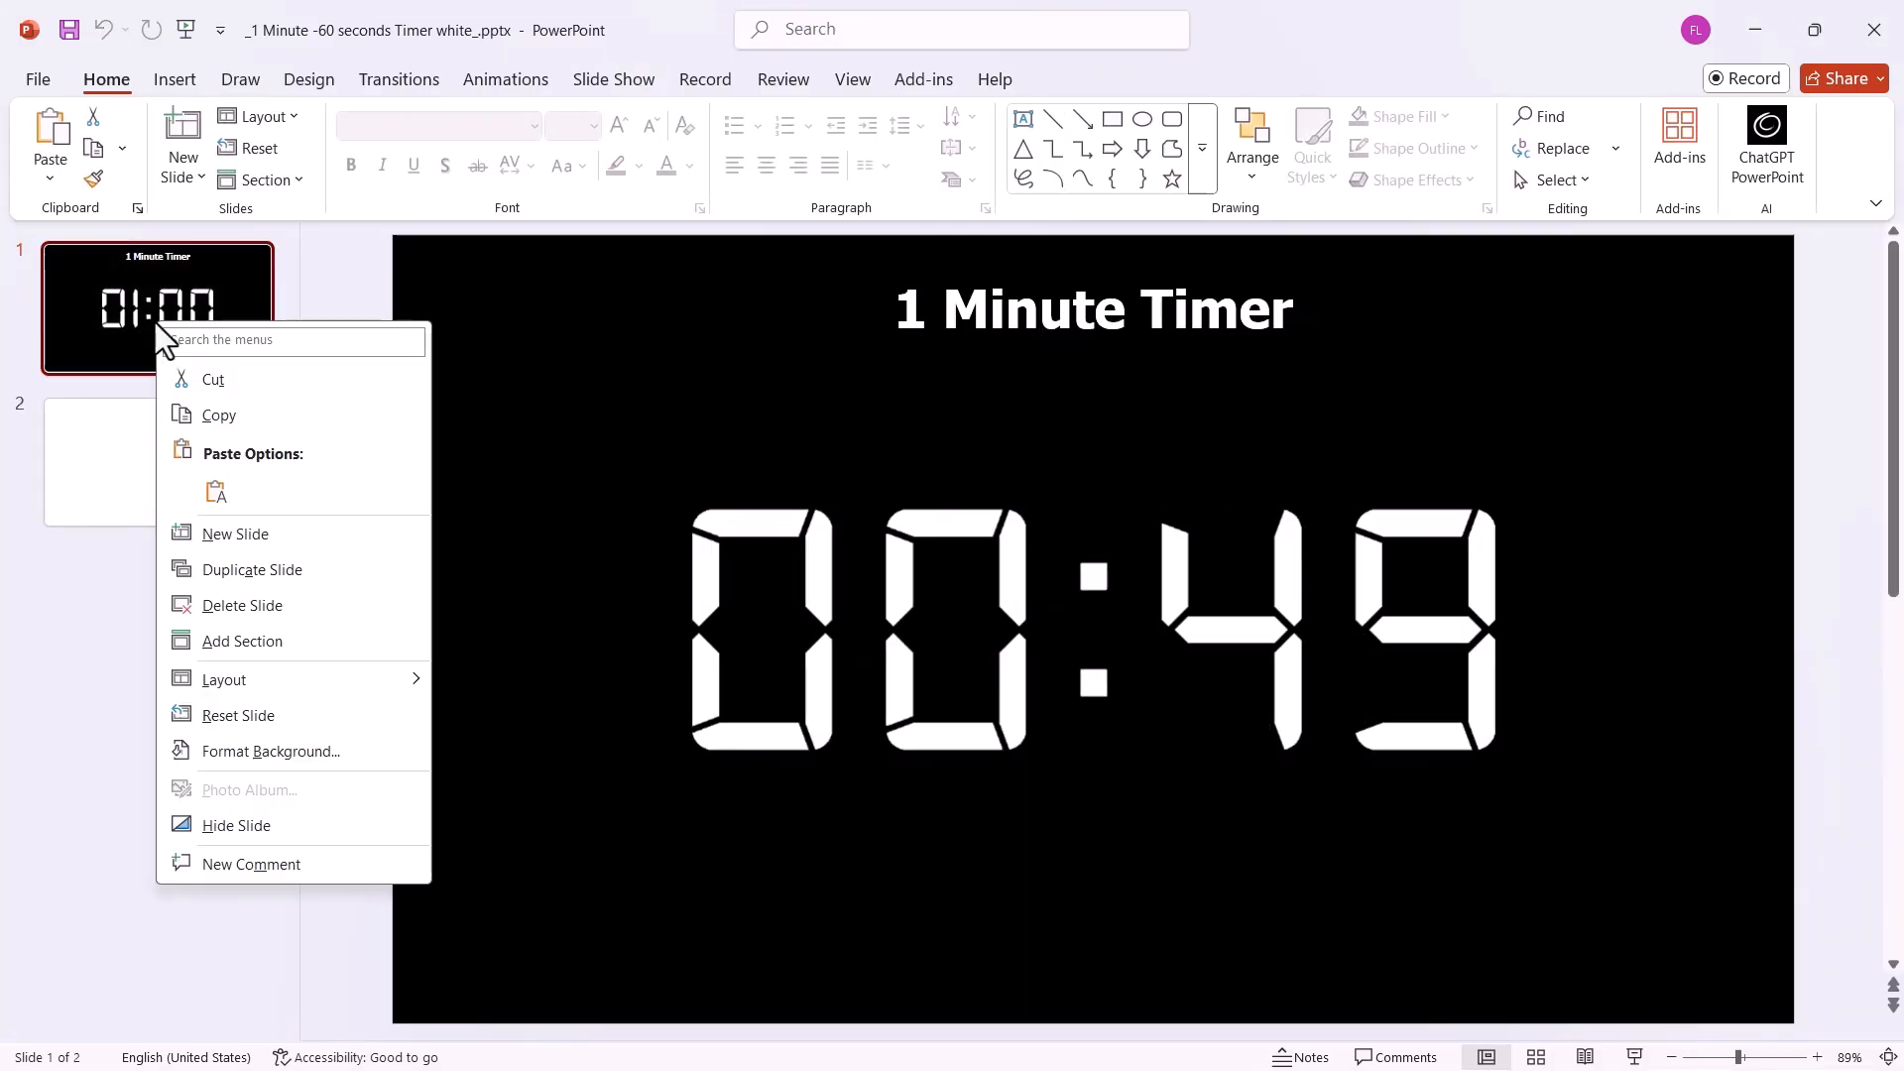
left_click(230, 416)
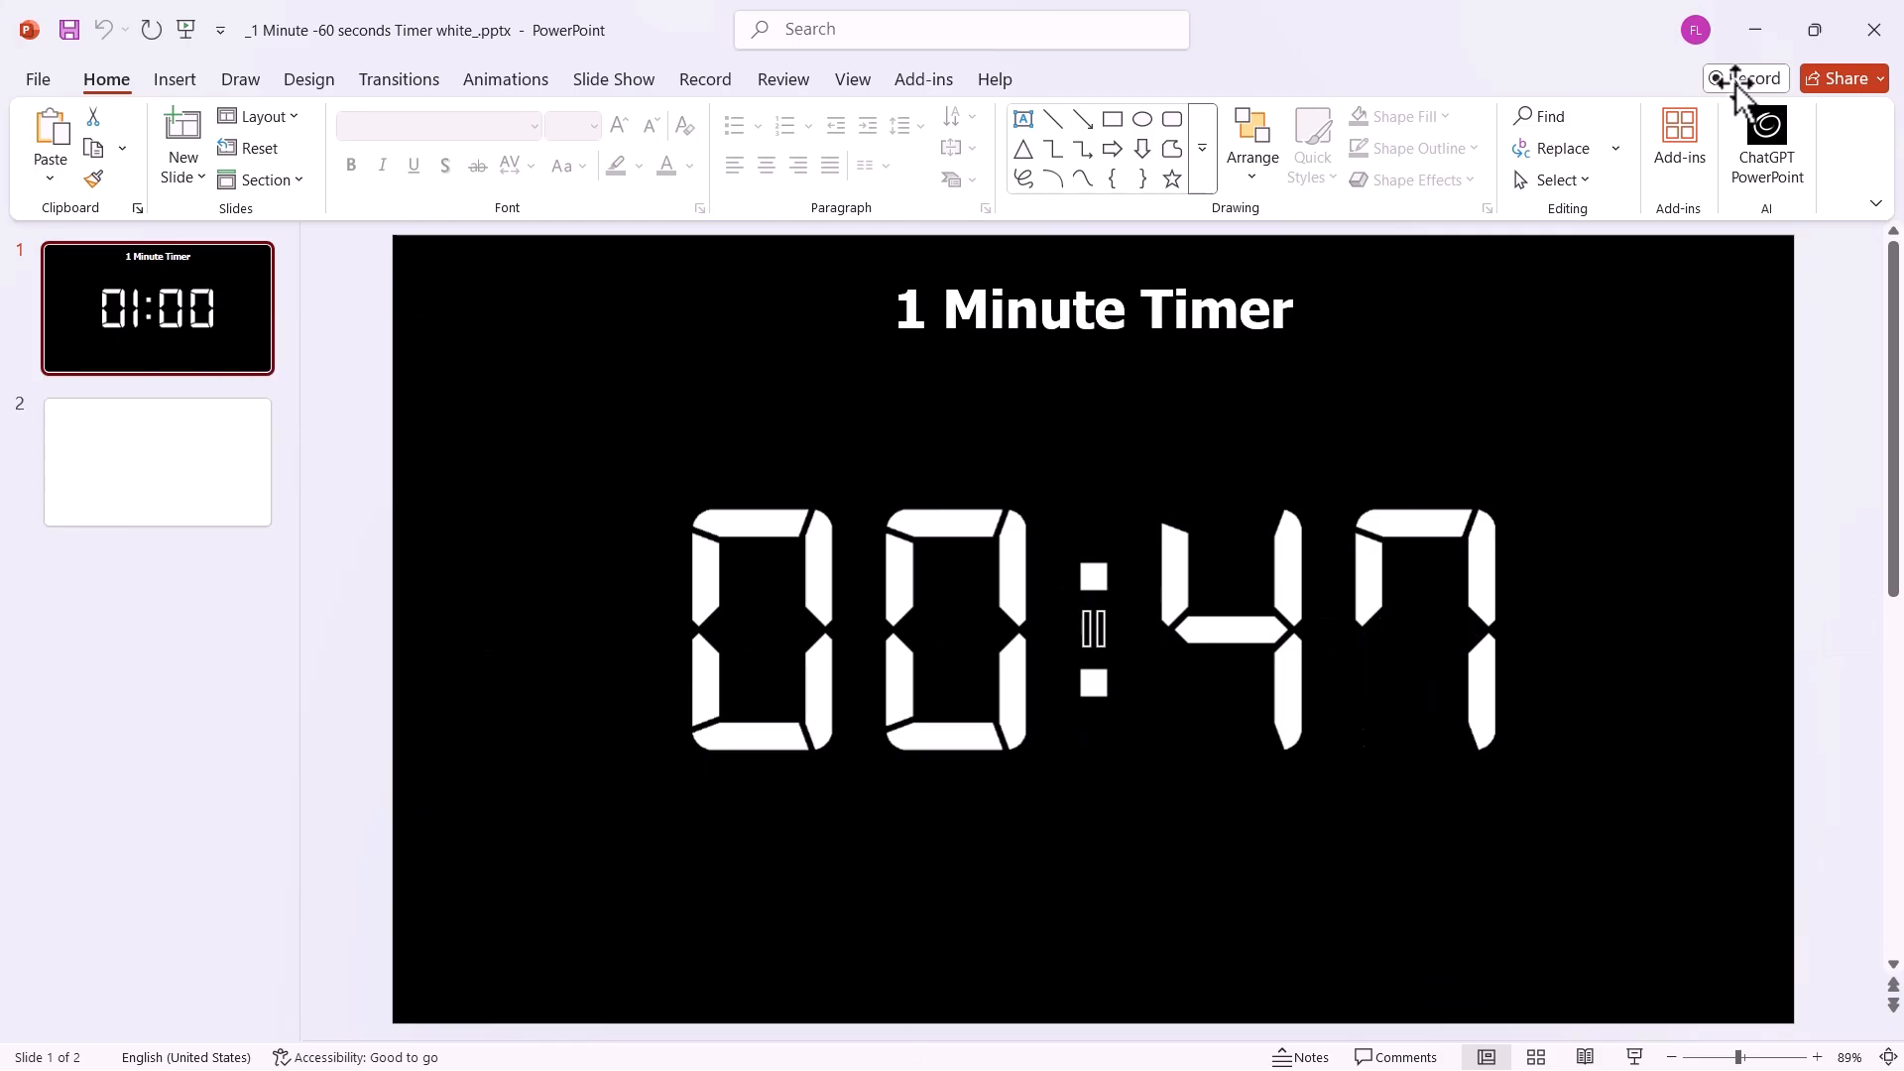
left_click(1755, 30)
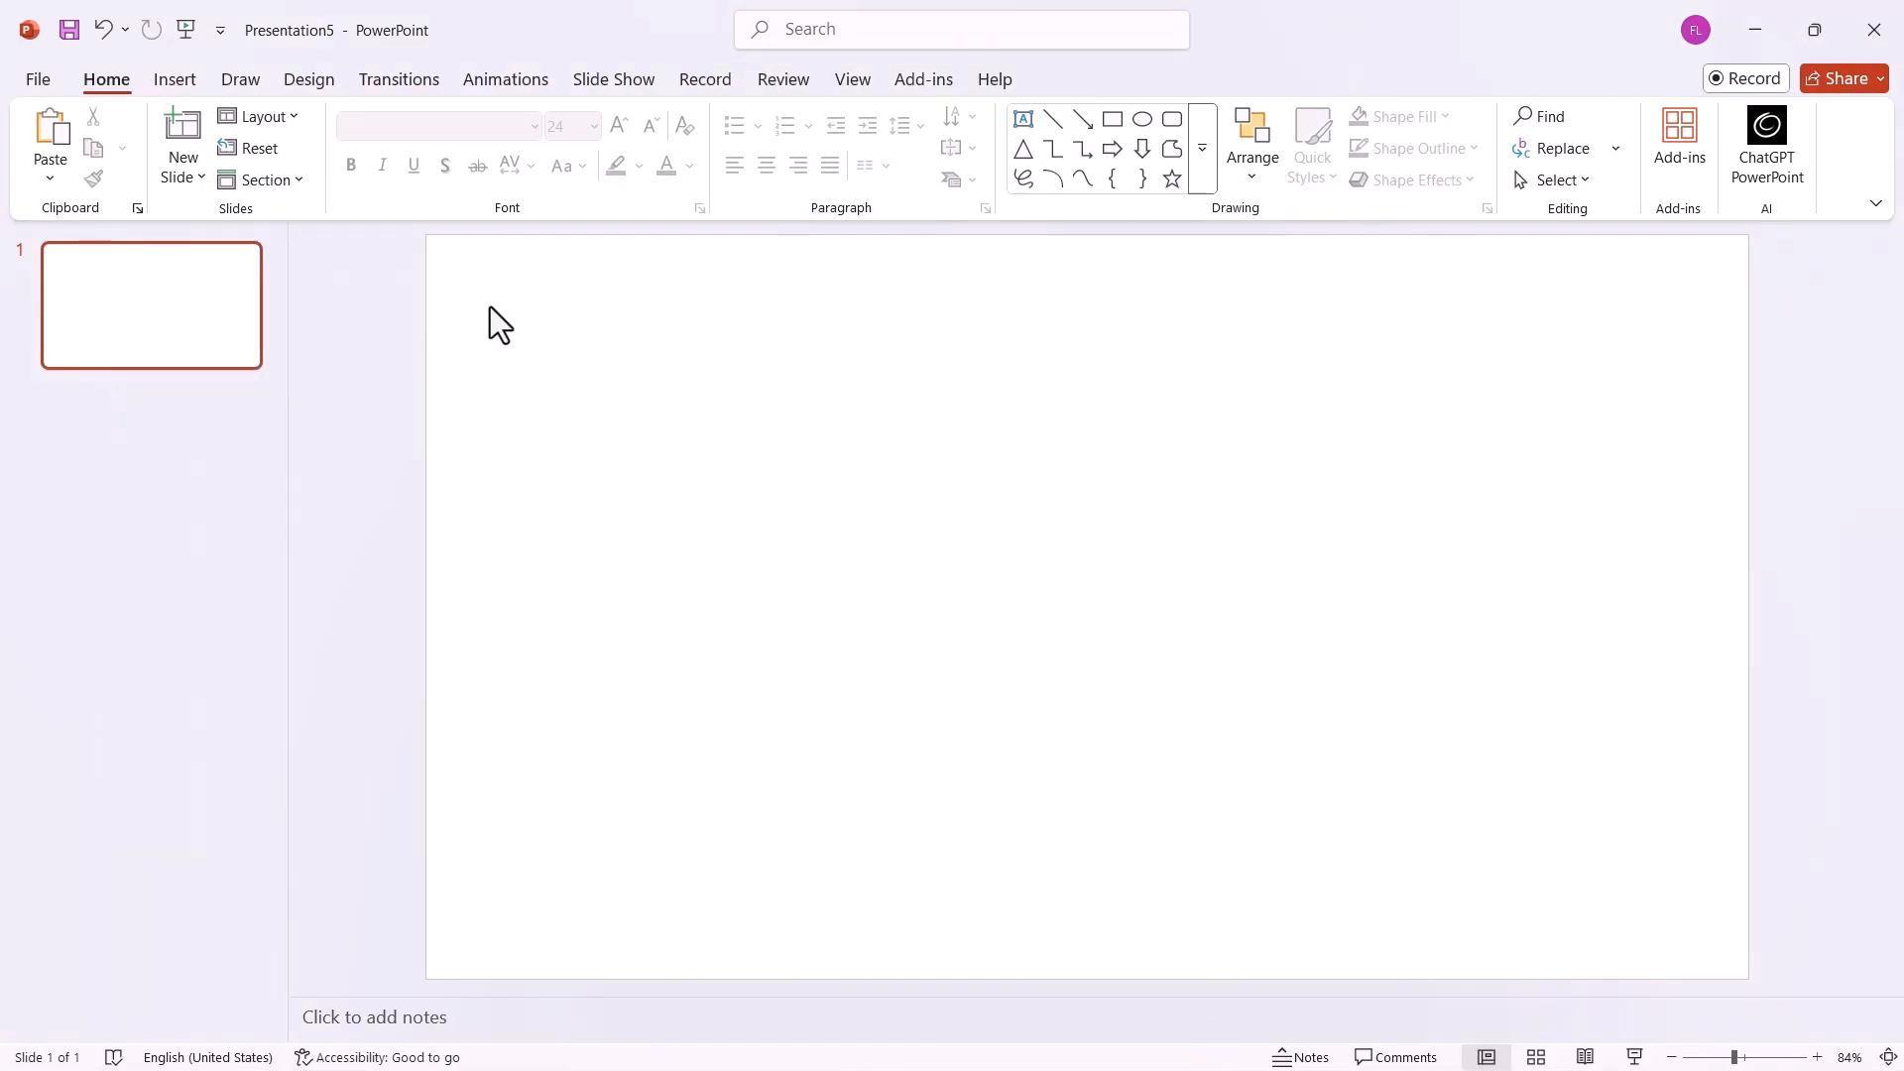
key("ctrl+v")
right_click(151, 313)
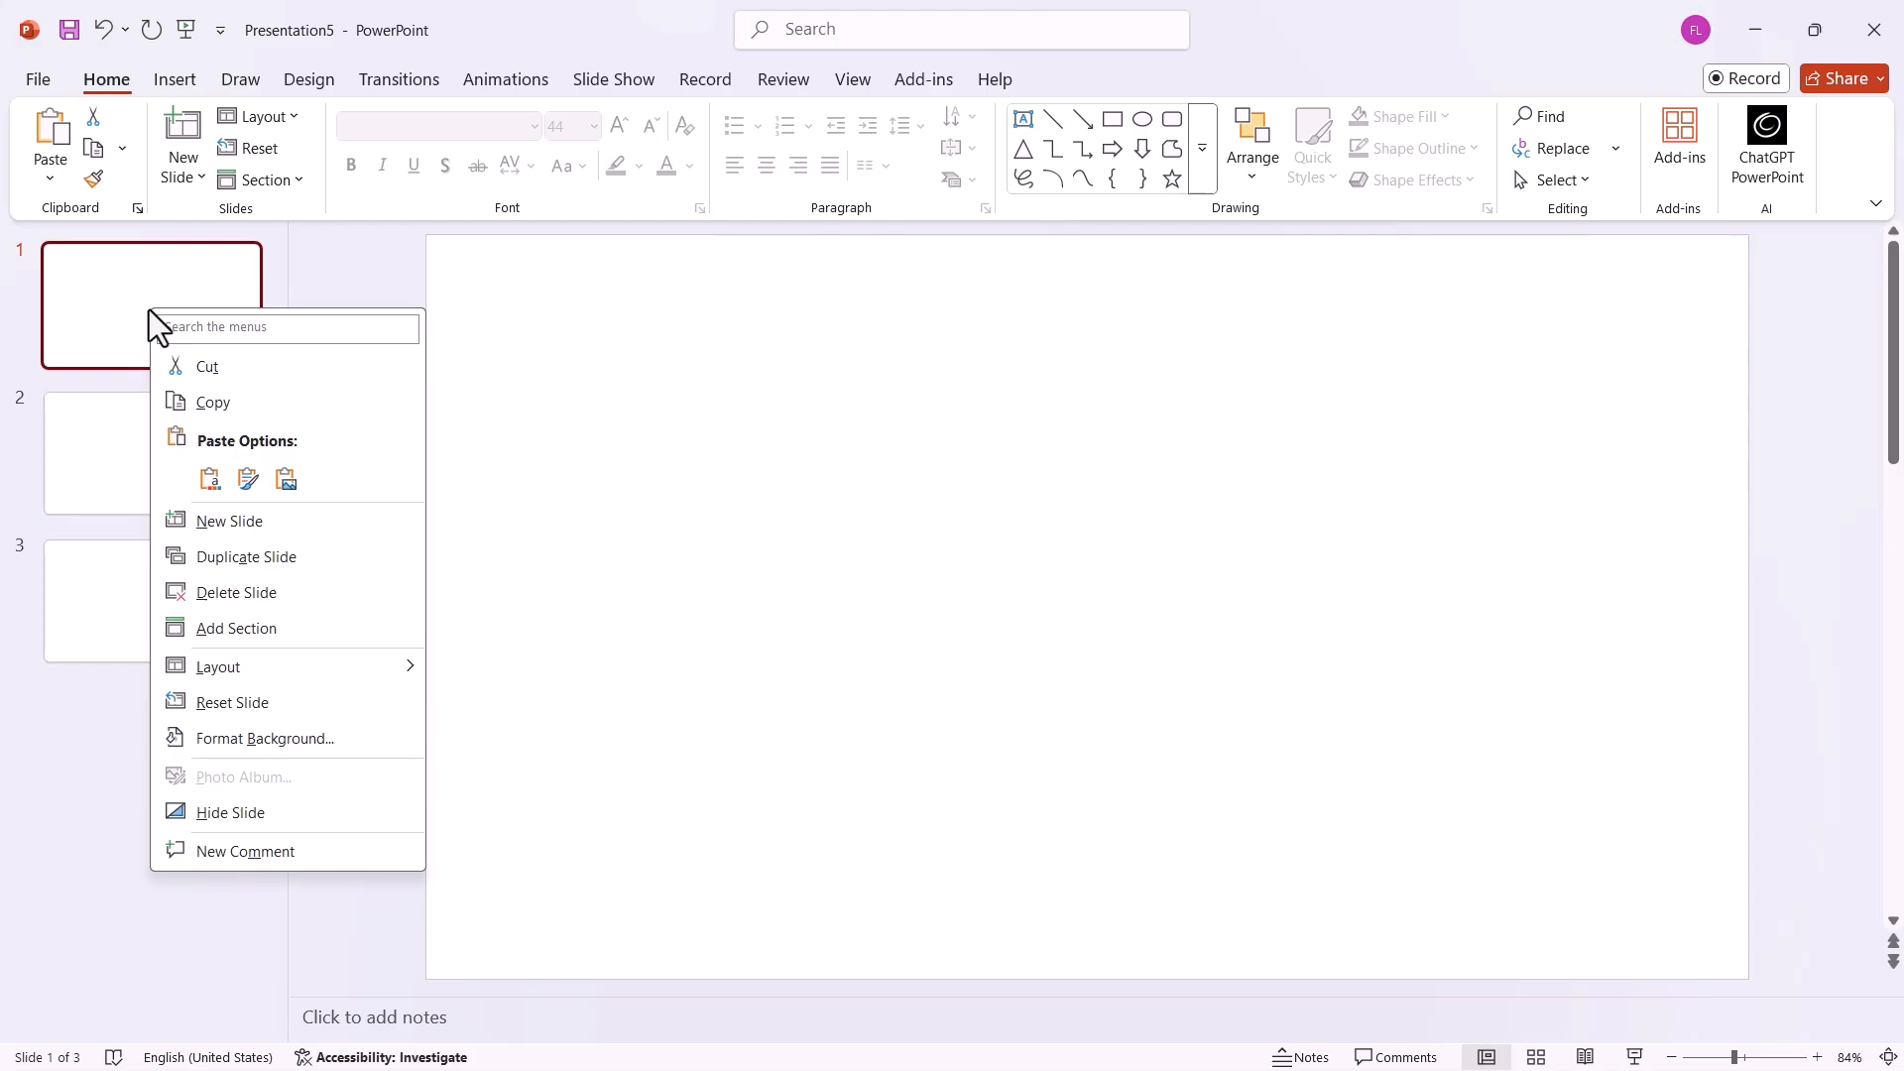
left_click(246, 478)
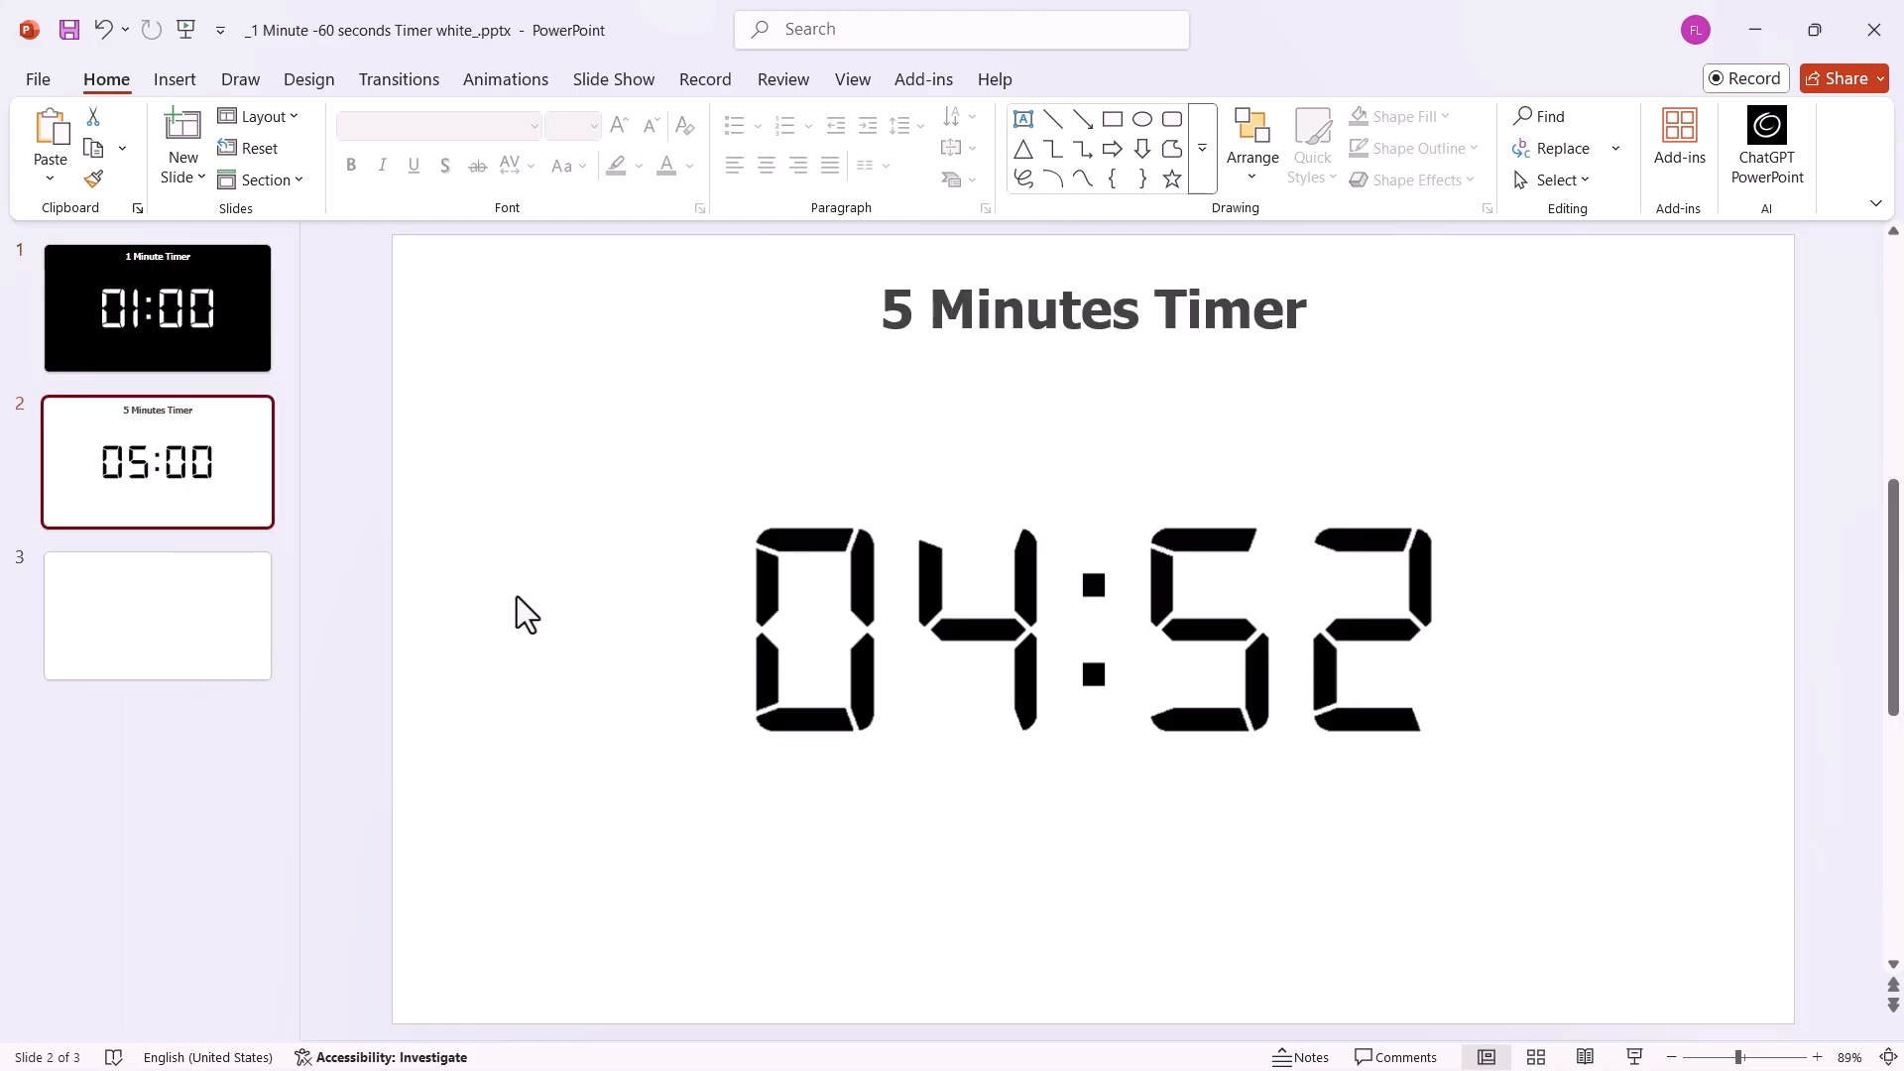
On blank slide 3, search the add-ins for breaktime and insert the Breaktime timer.
left_click(242, 615)
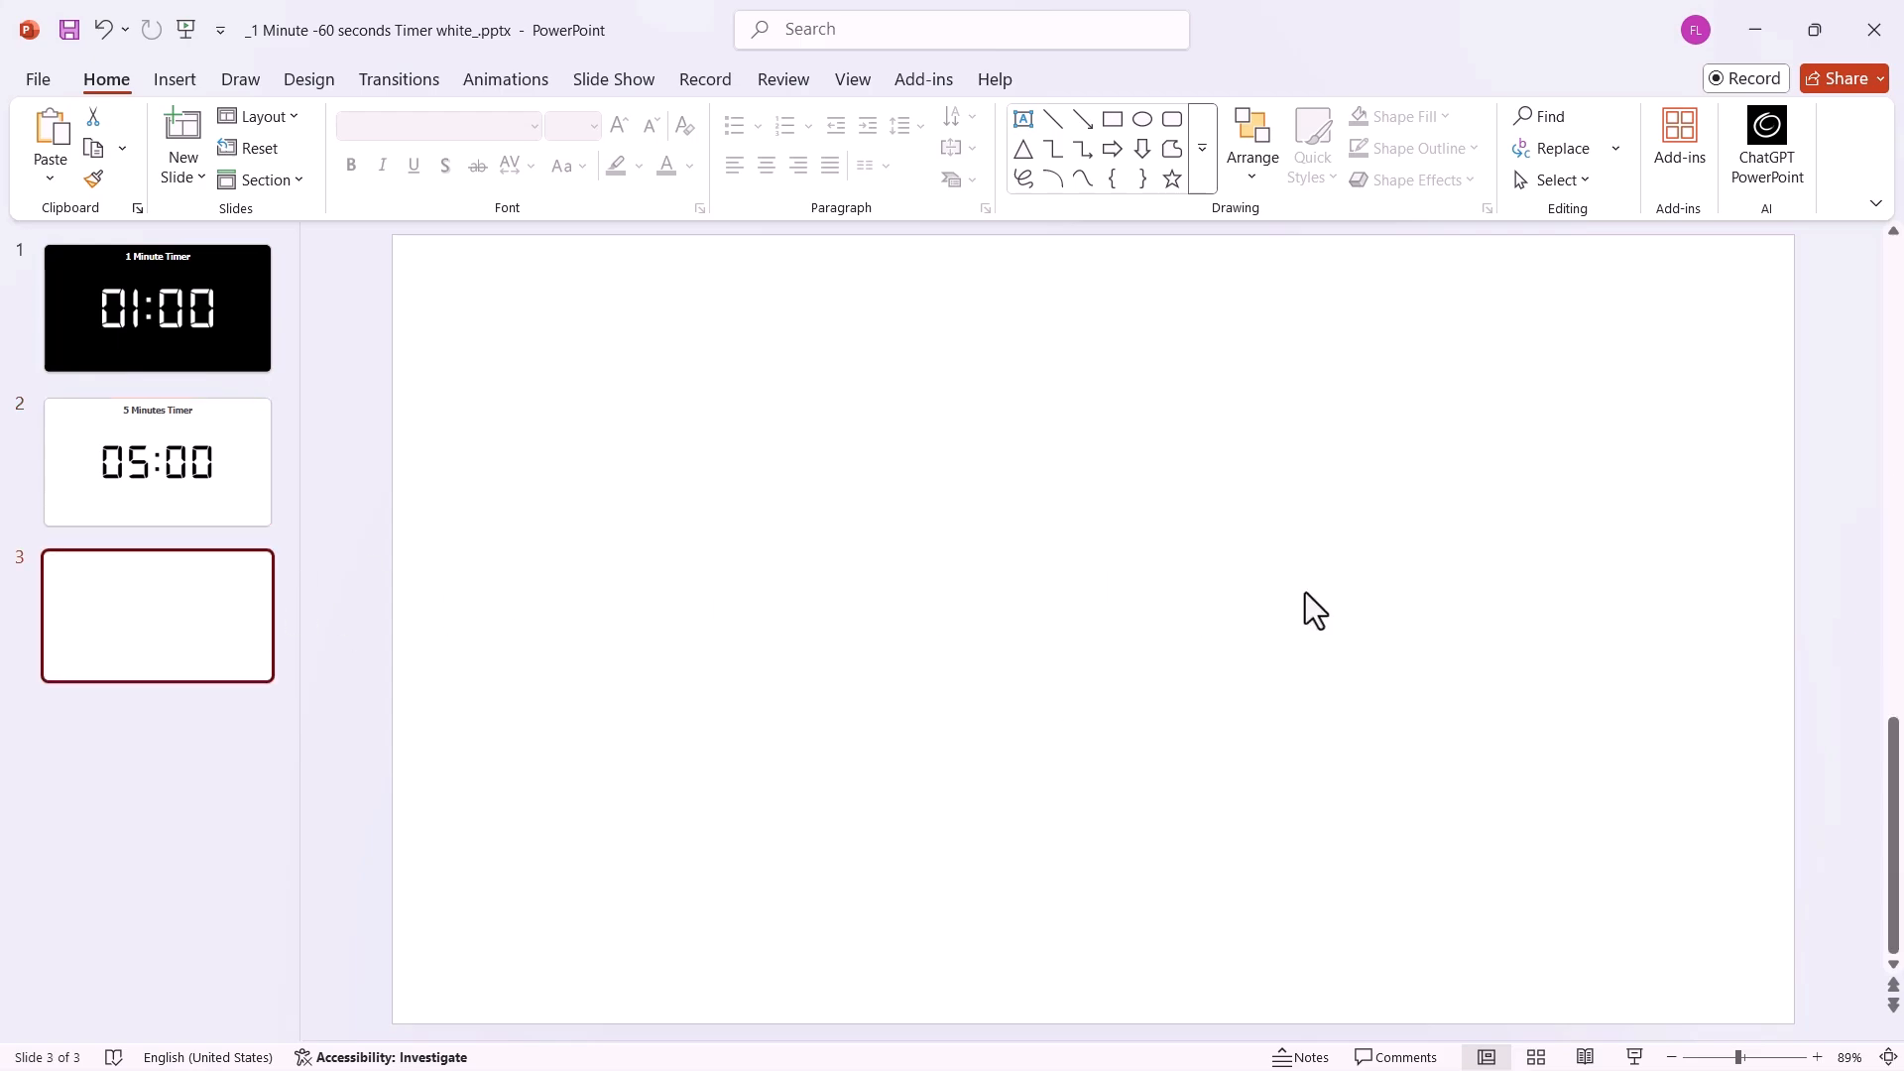
left_click(1186, 542)
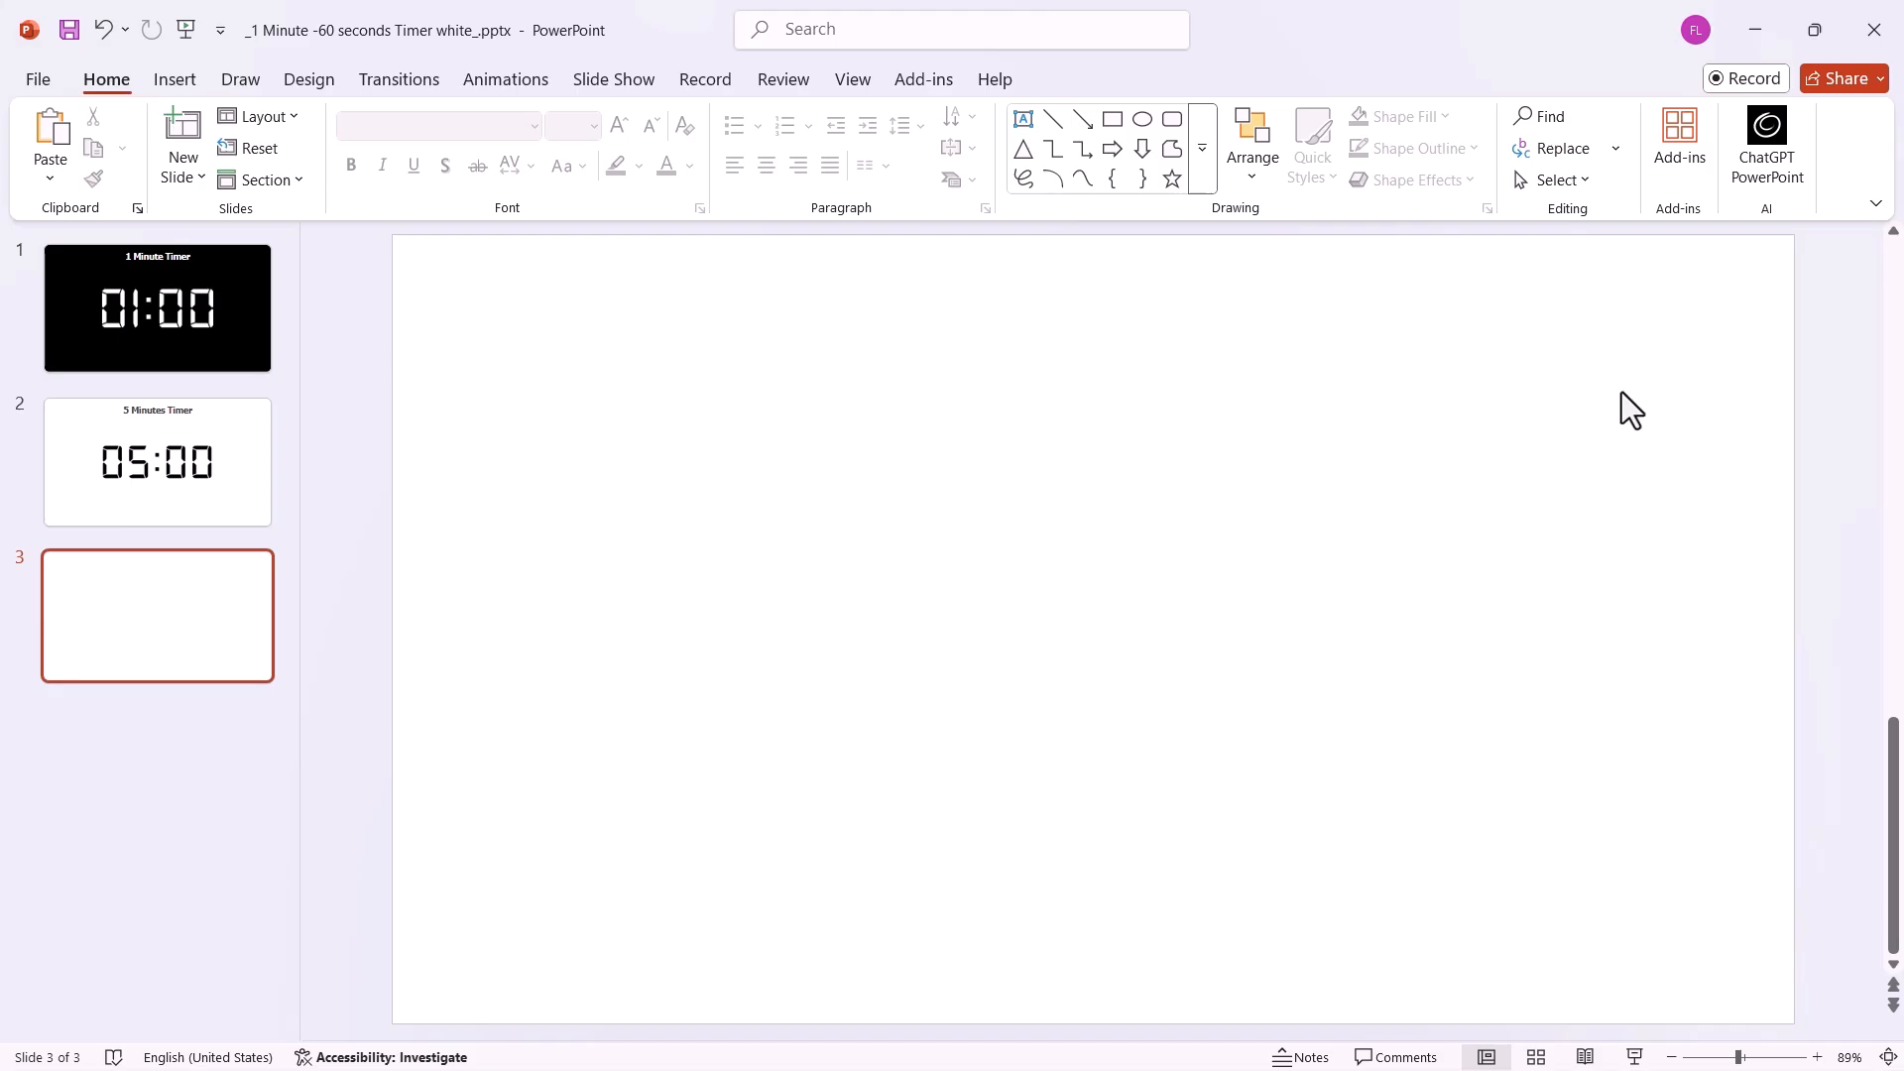
left_click(1686, 149)
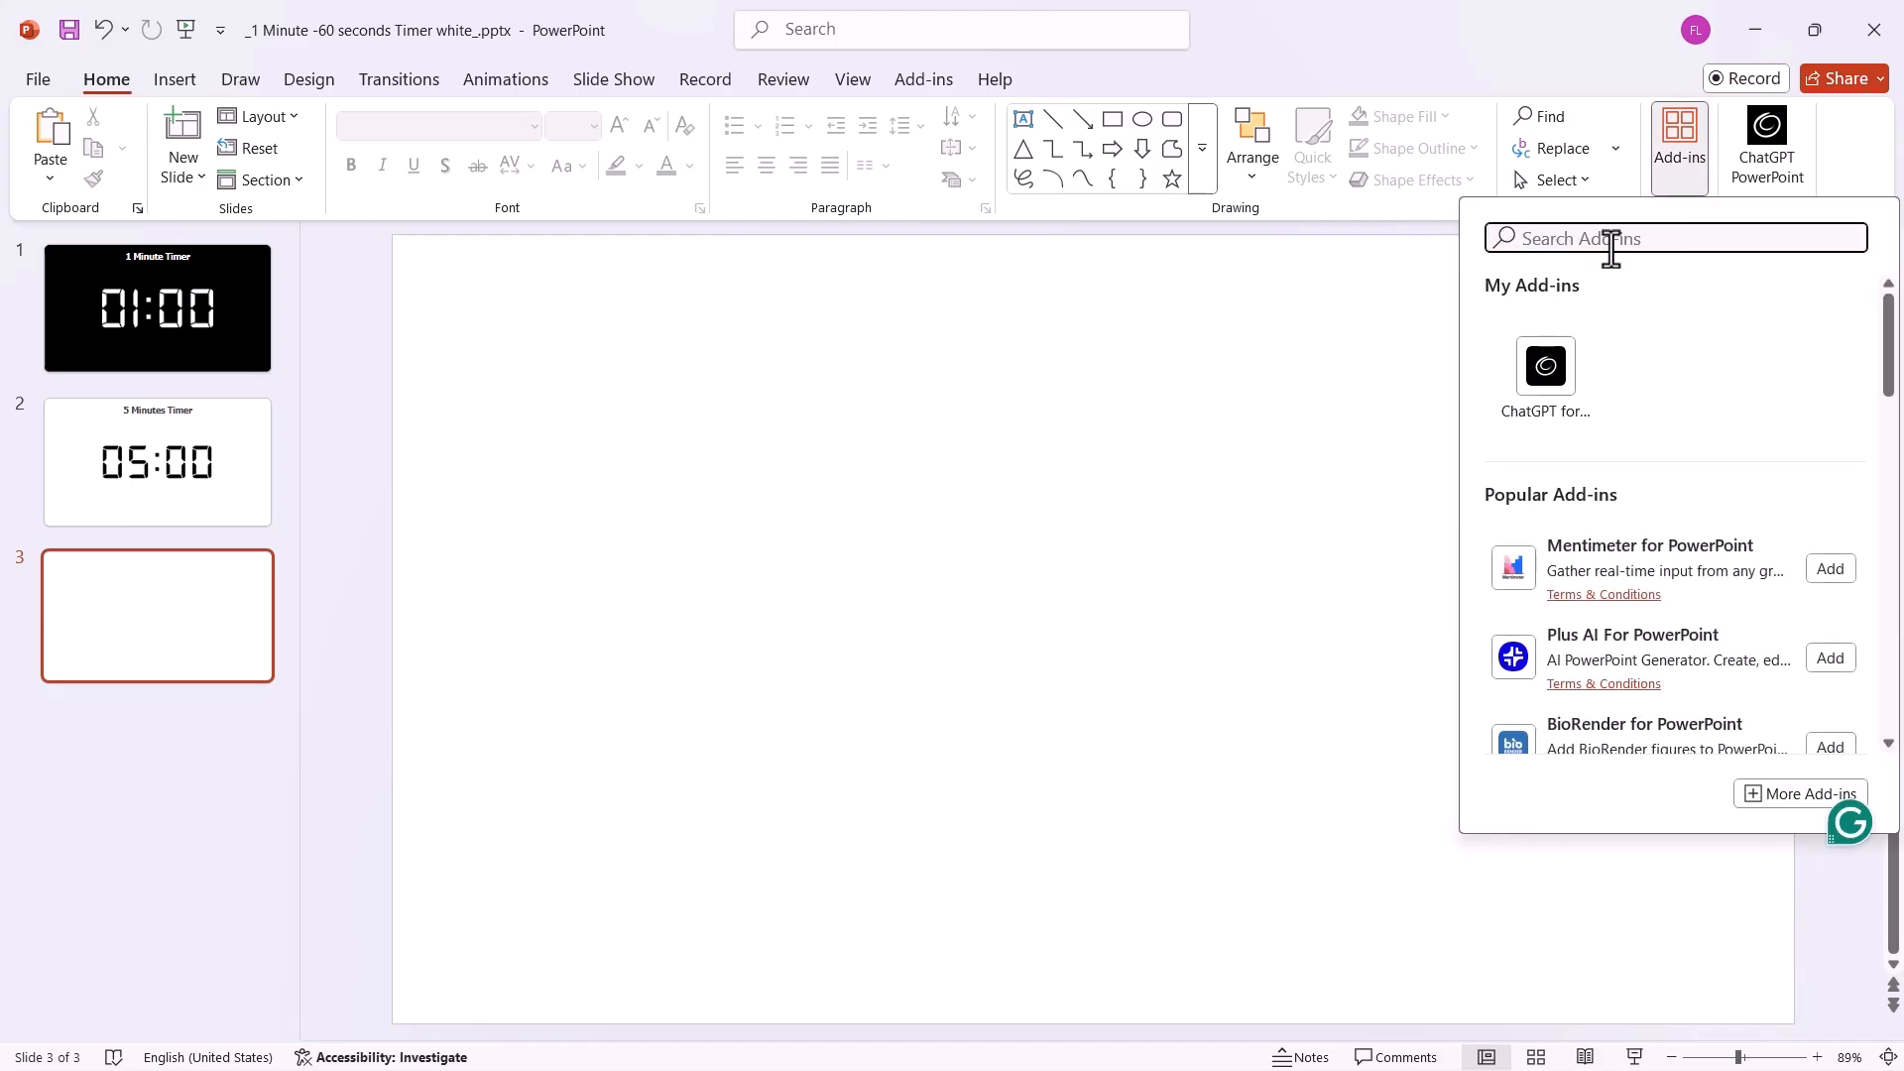
type("breaktime")
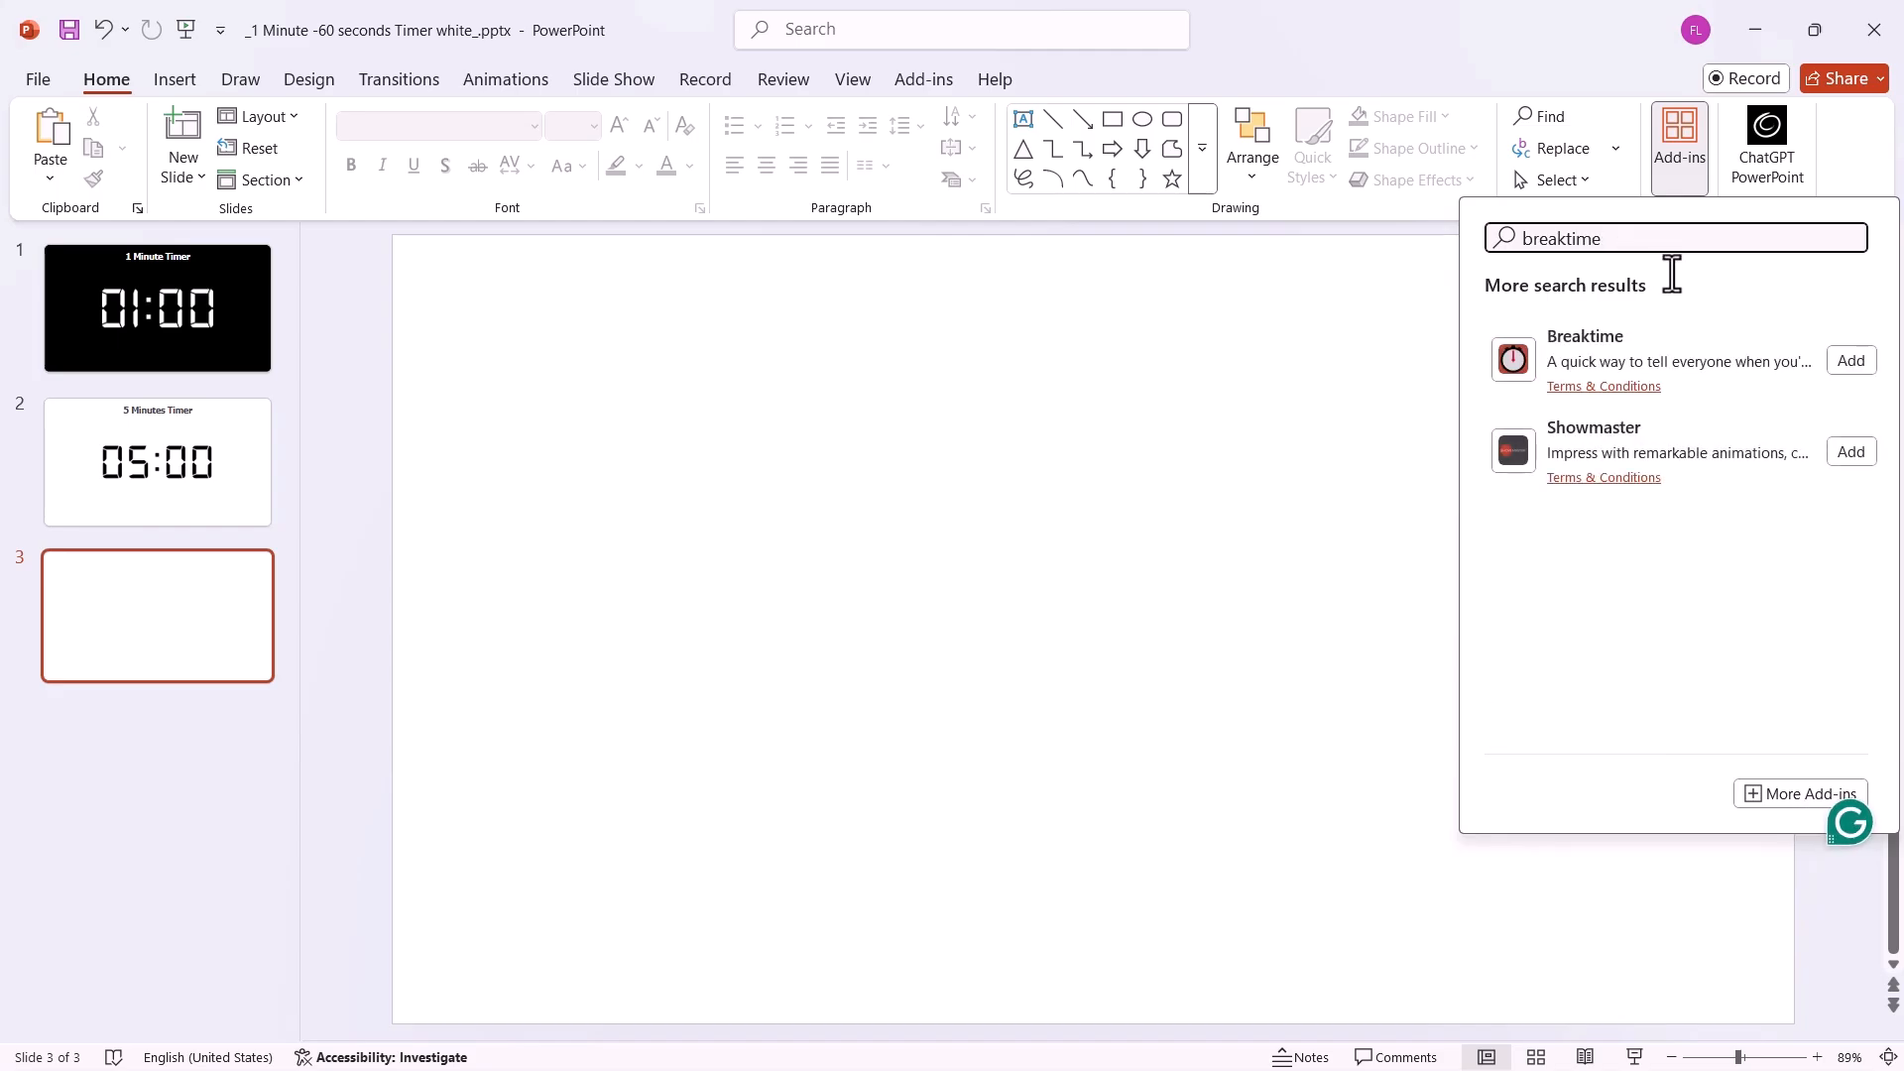
left_click(1851, 363)
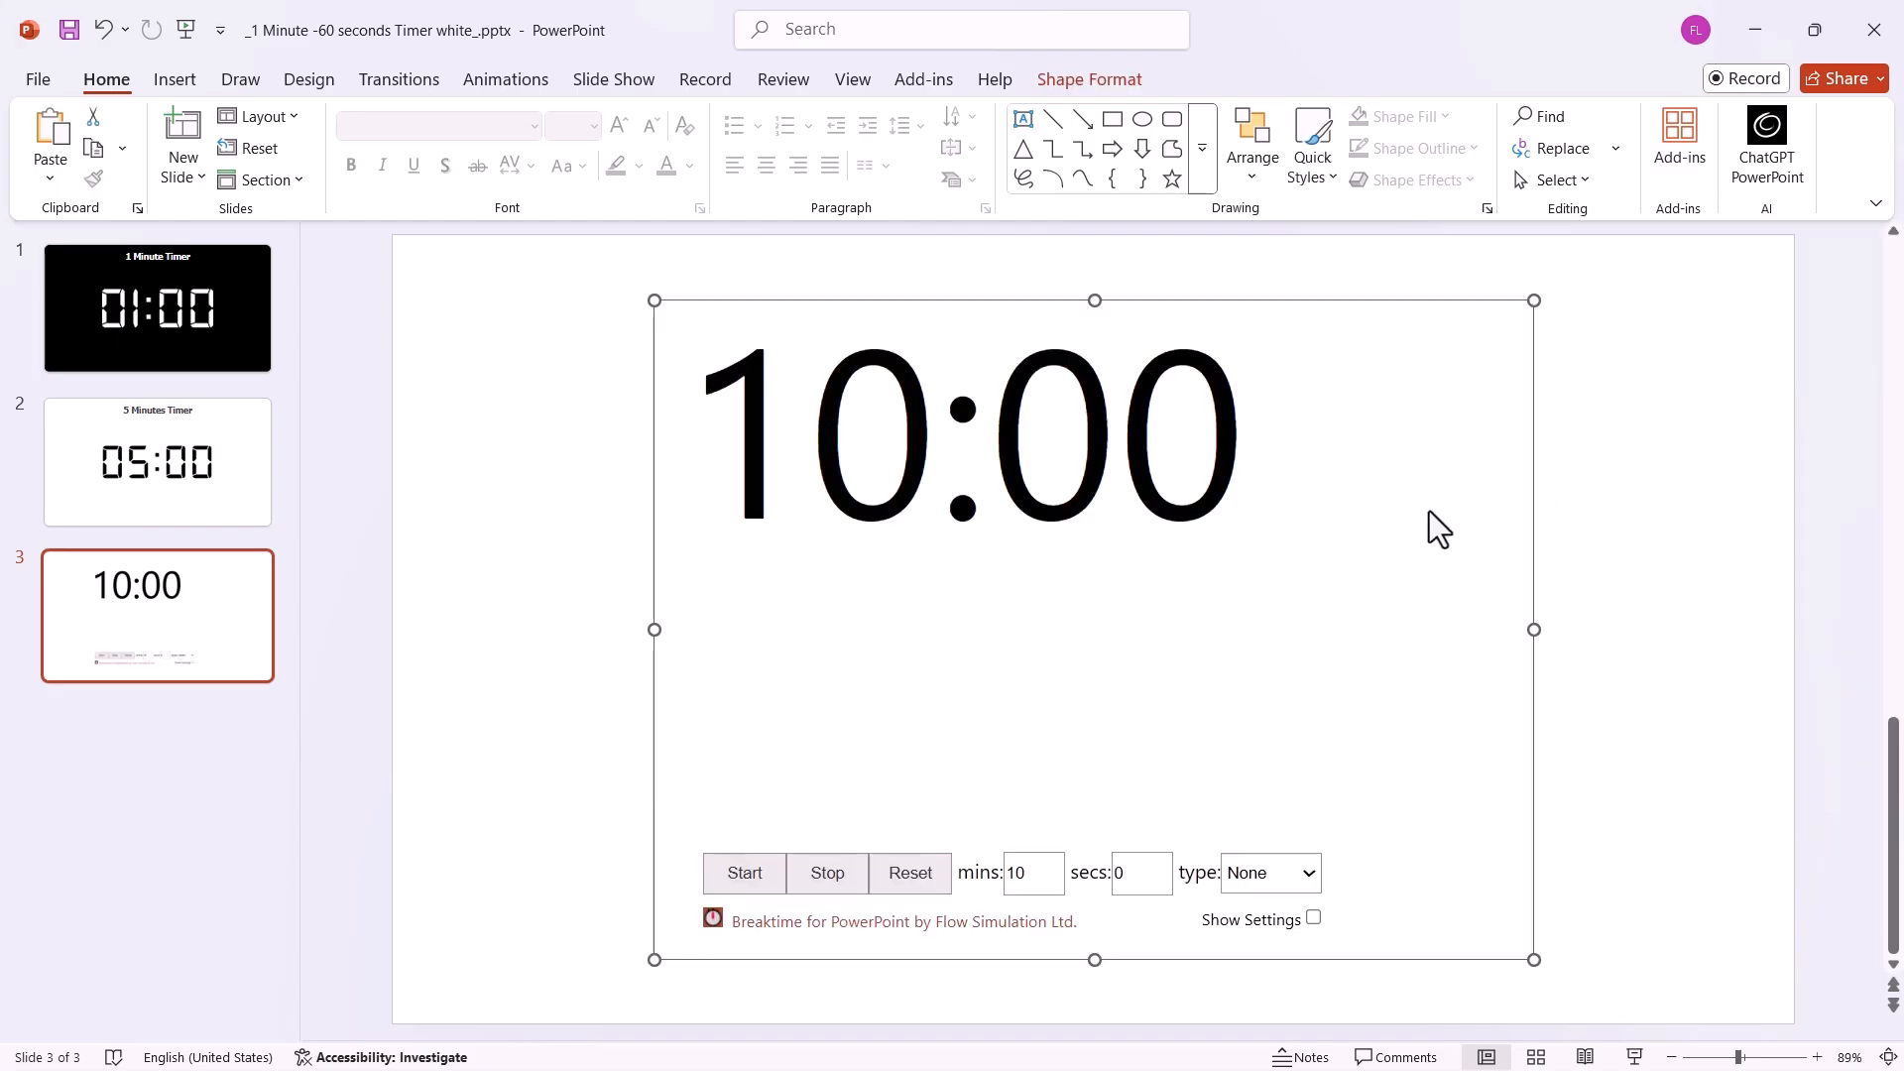
Set the Breaktime timer to 5 minutes with the Breakfast type and start its countdown.
double_click(1008, 885)
type("5")
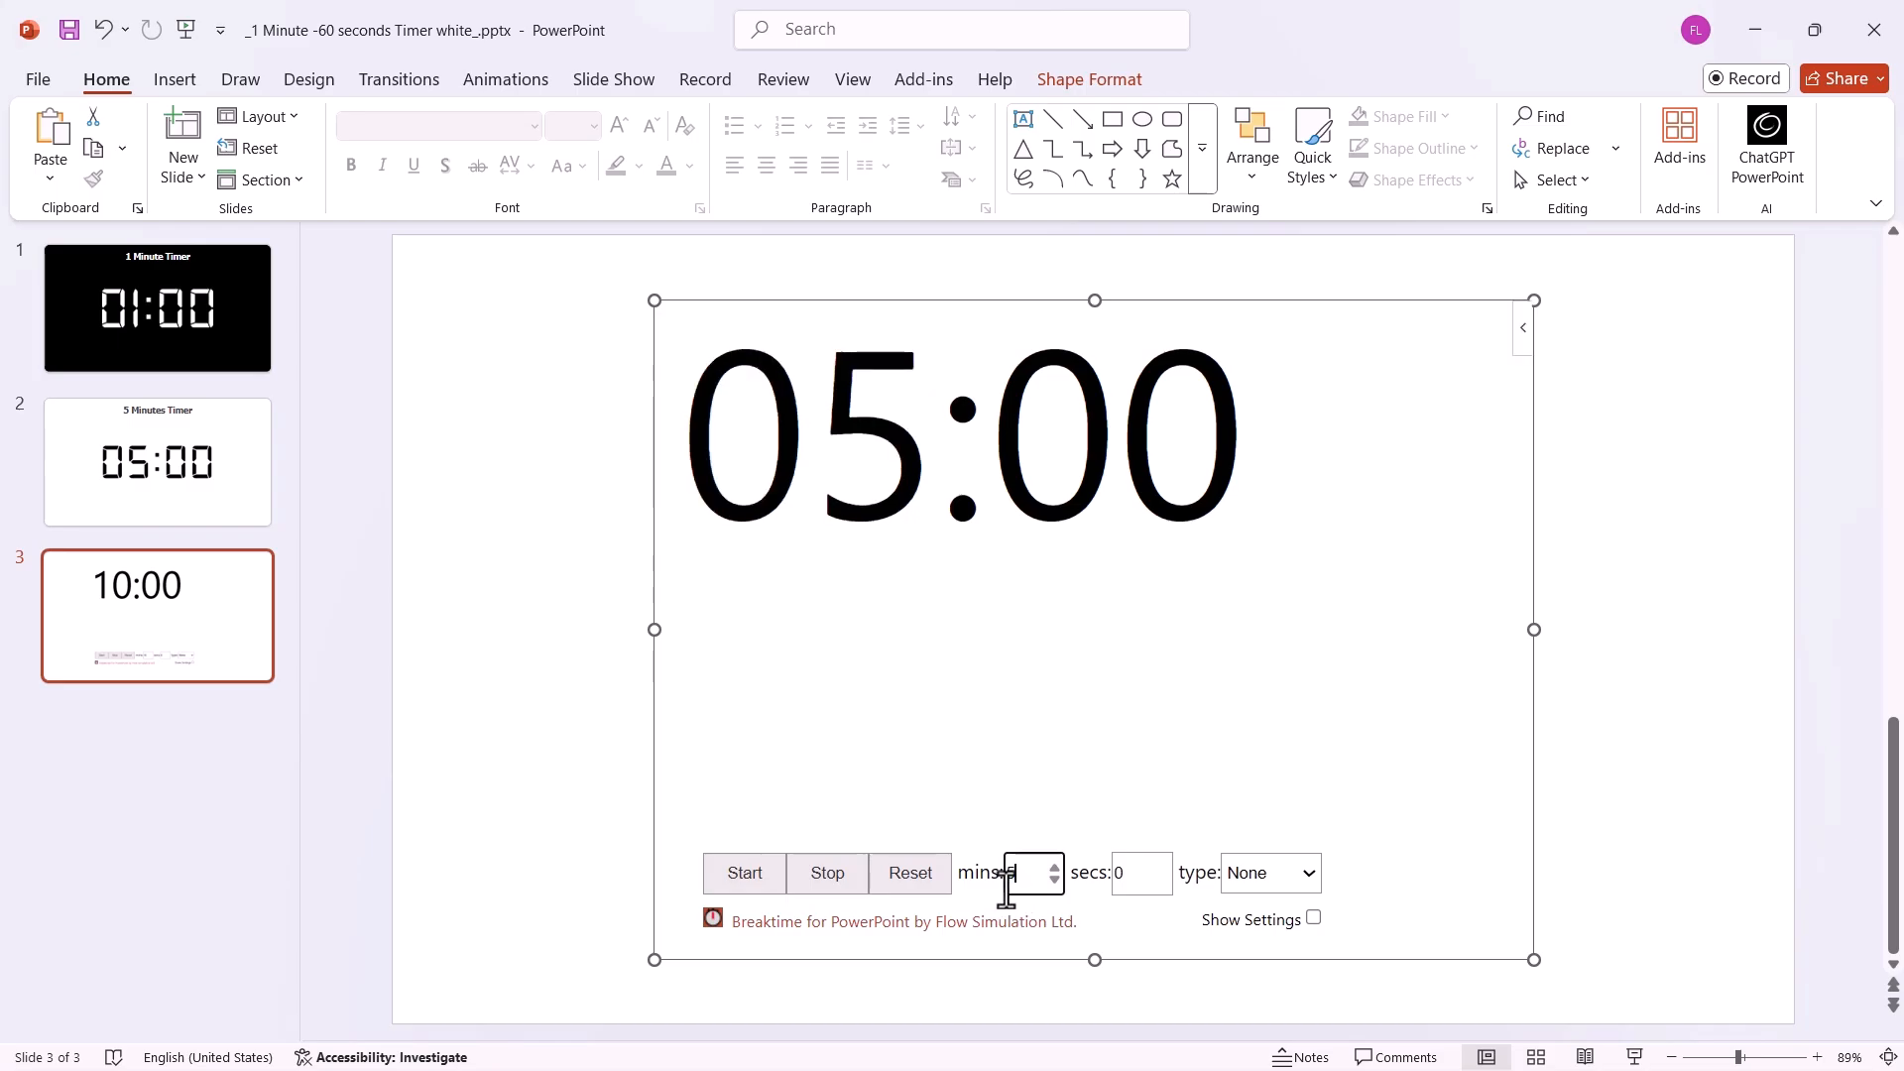
left_click(1139, 881)
left_click(1279, 883)
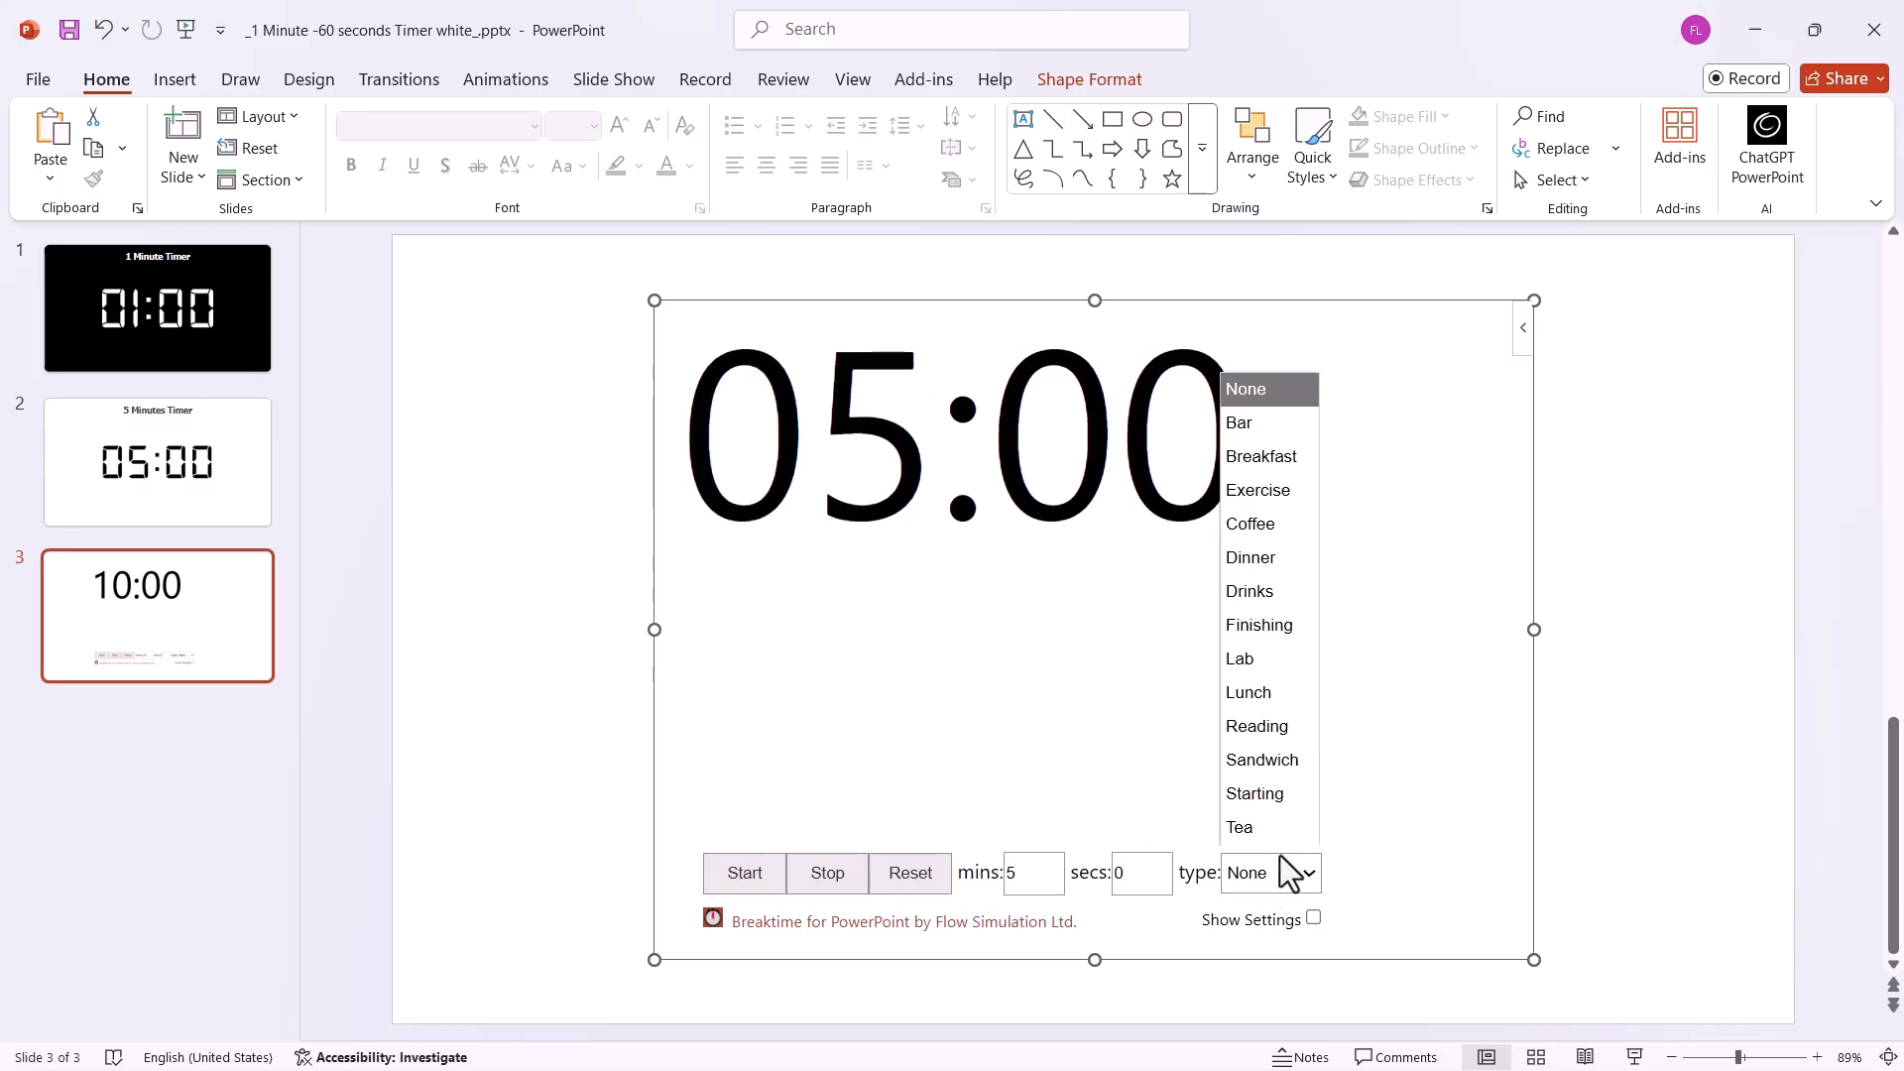
left_click(1293, 466)
left_click(739, 875)
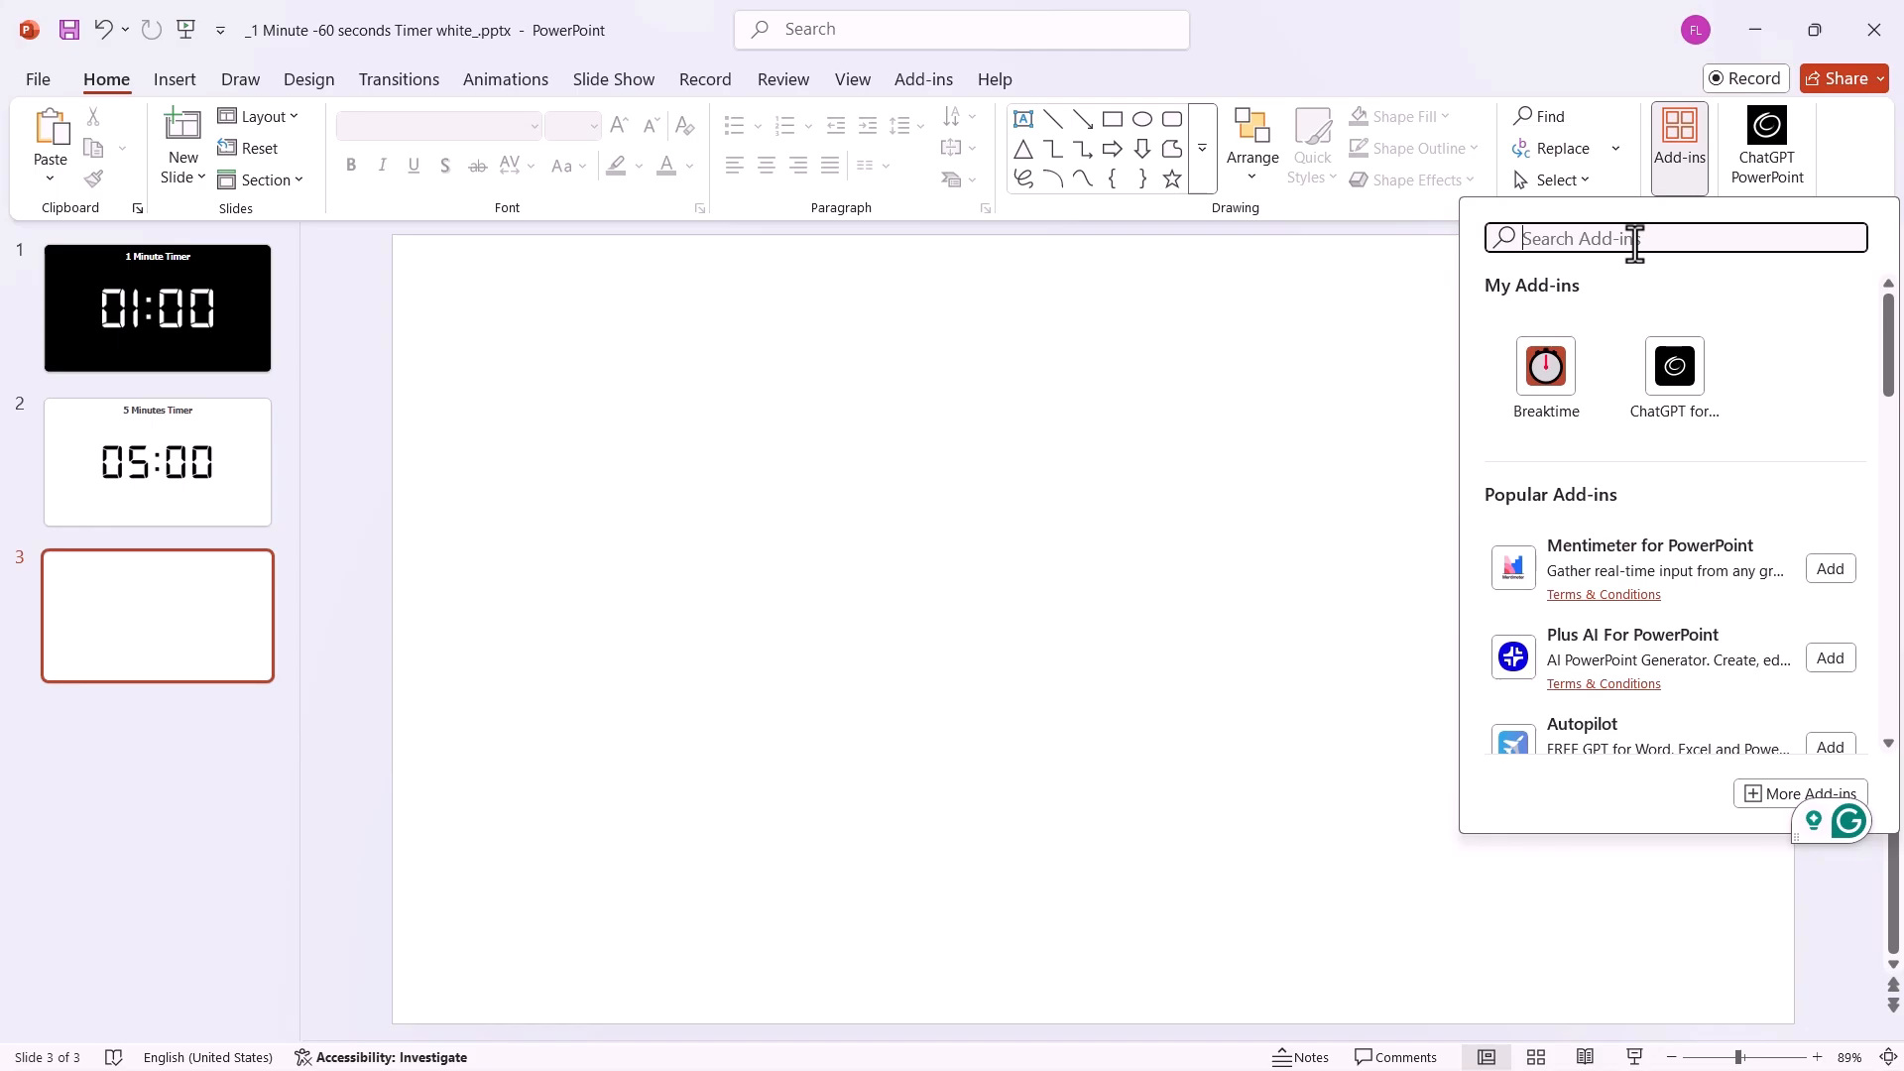
Search the add-ins for timer, insert Timer for PowerPoint on blank slide 3, and start its 5 min countdown.
type("timer")
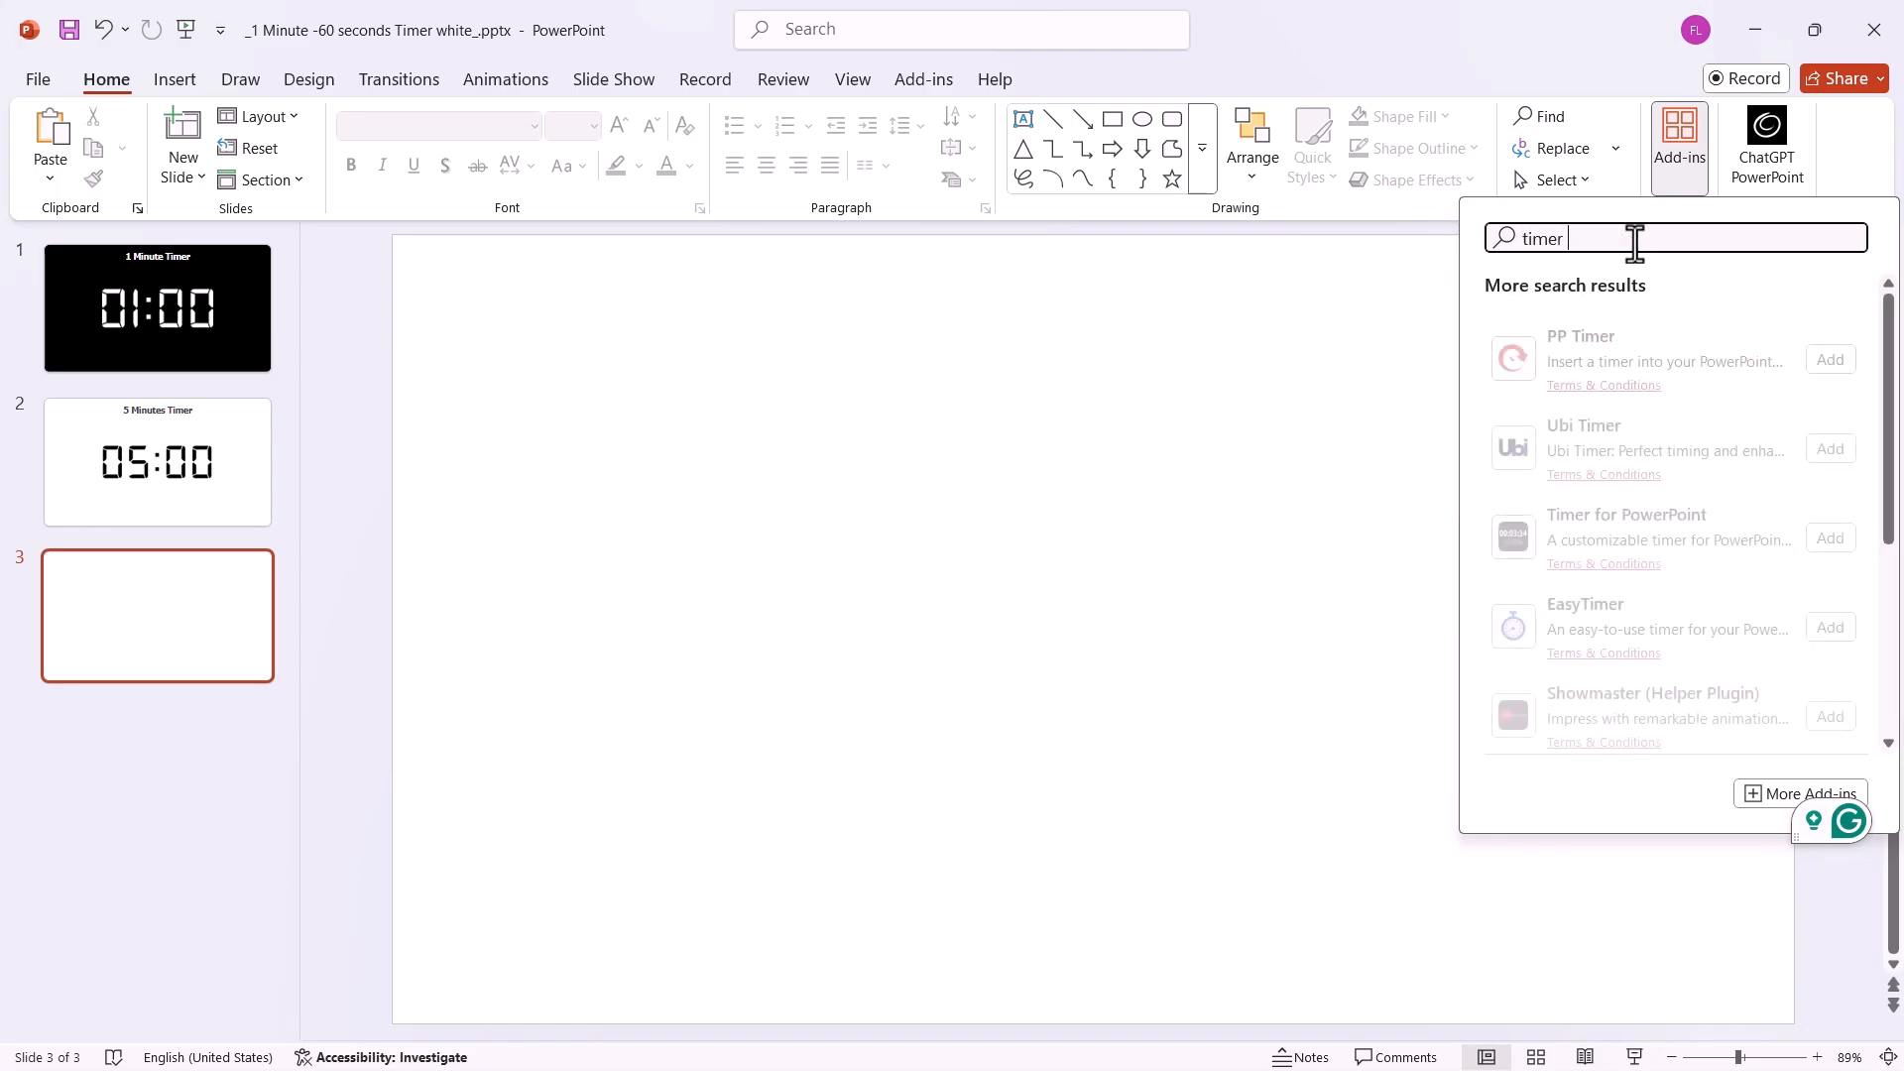
left_click(1831, 537)
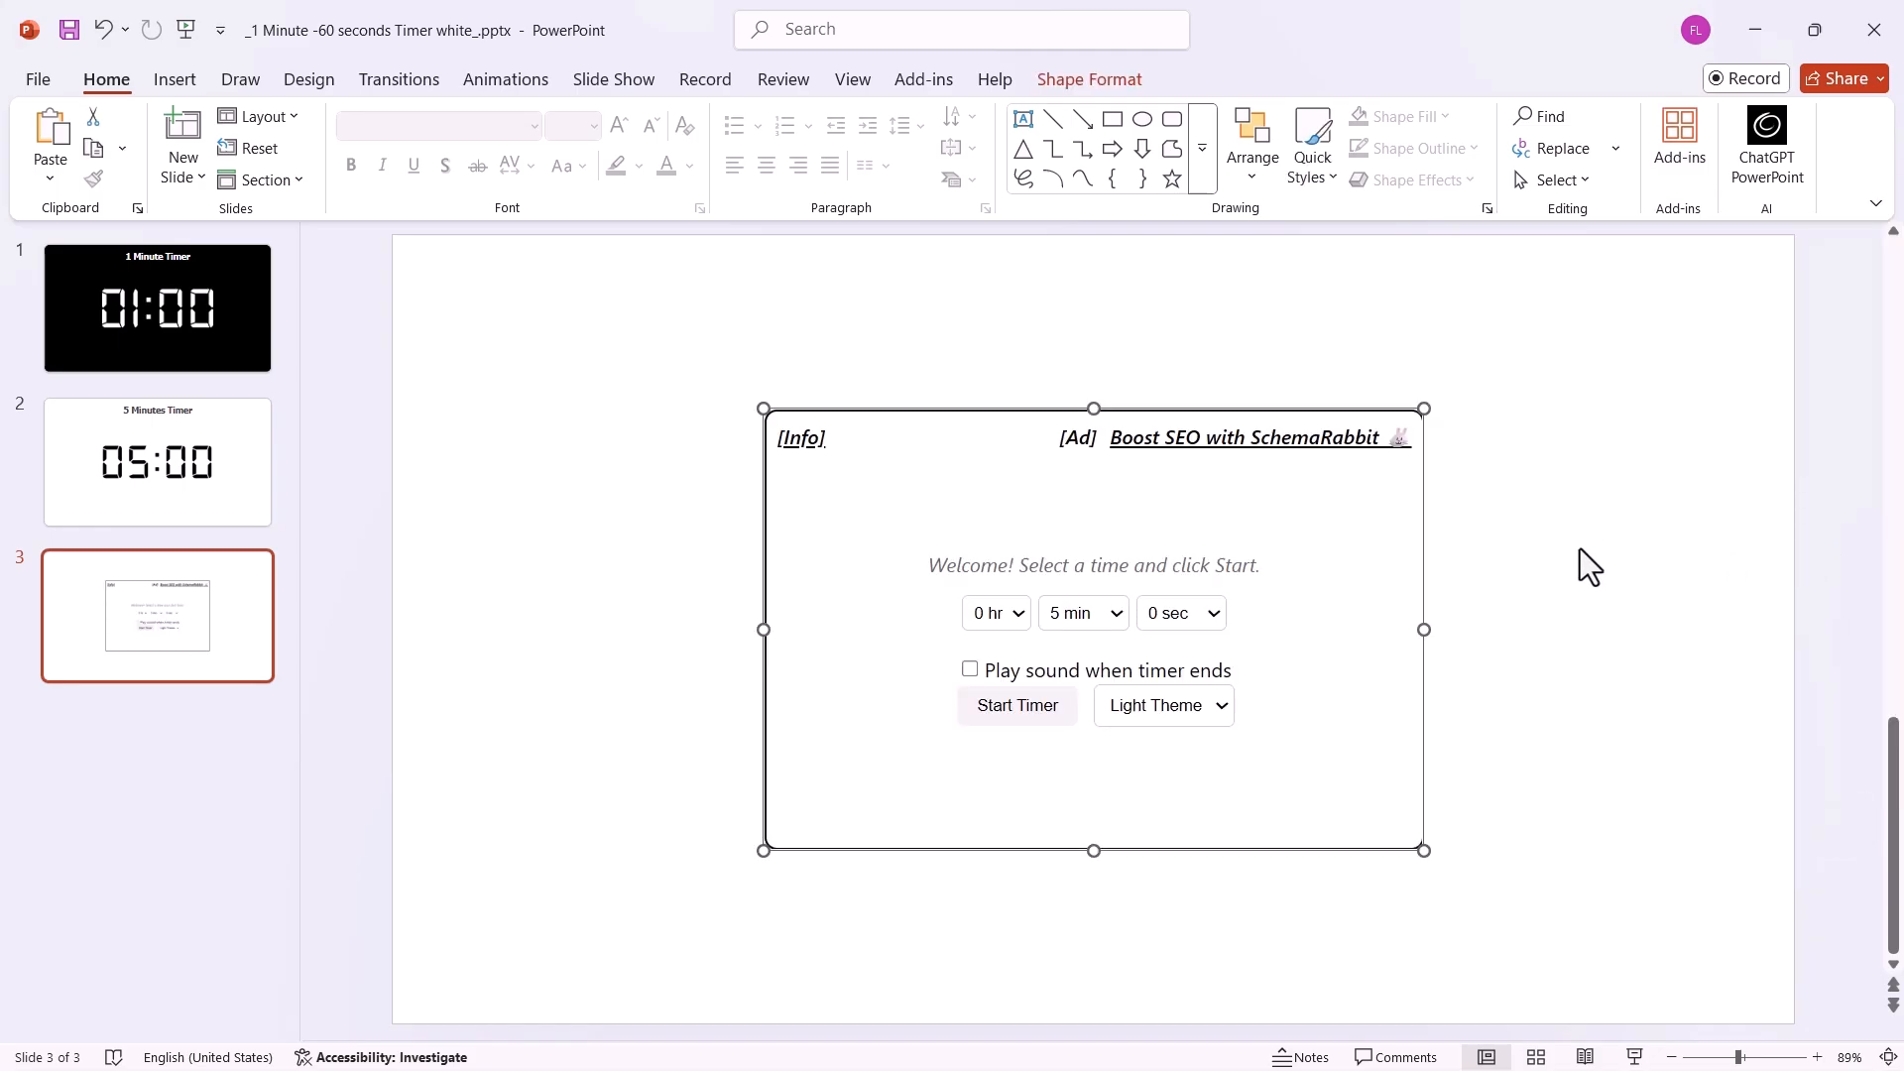
left_click(1075, 623)
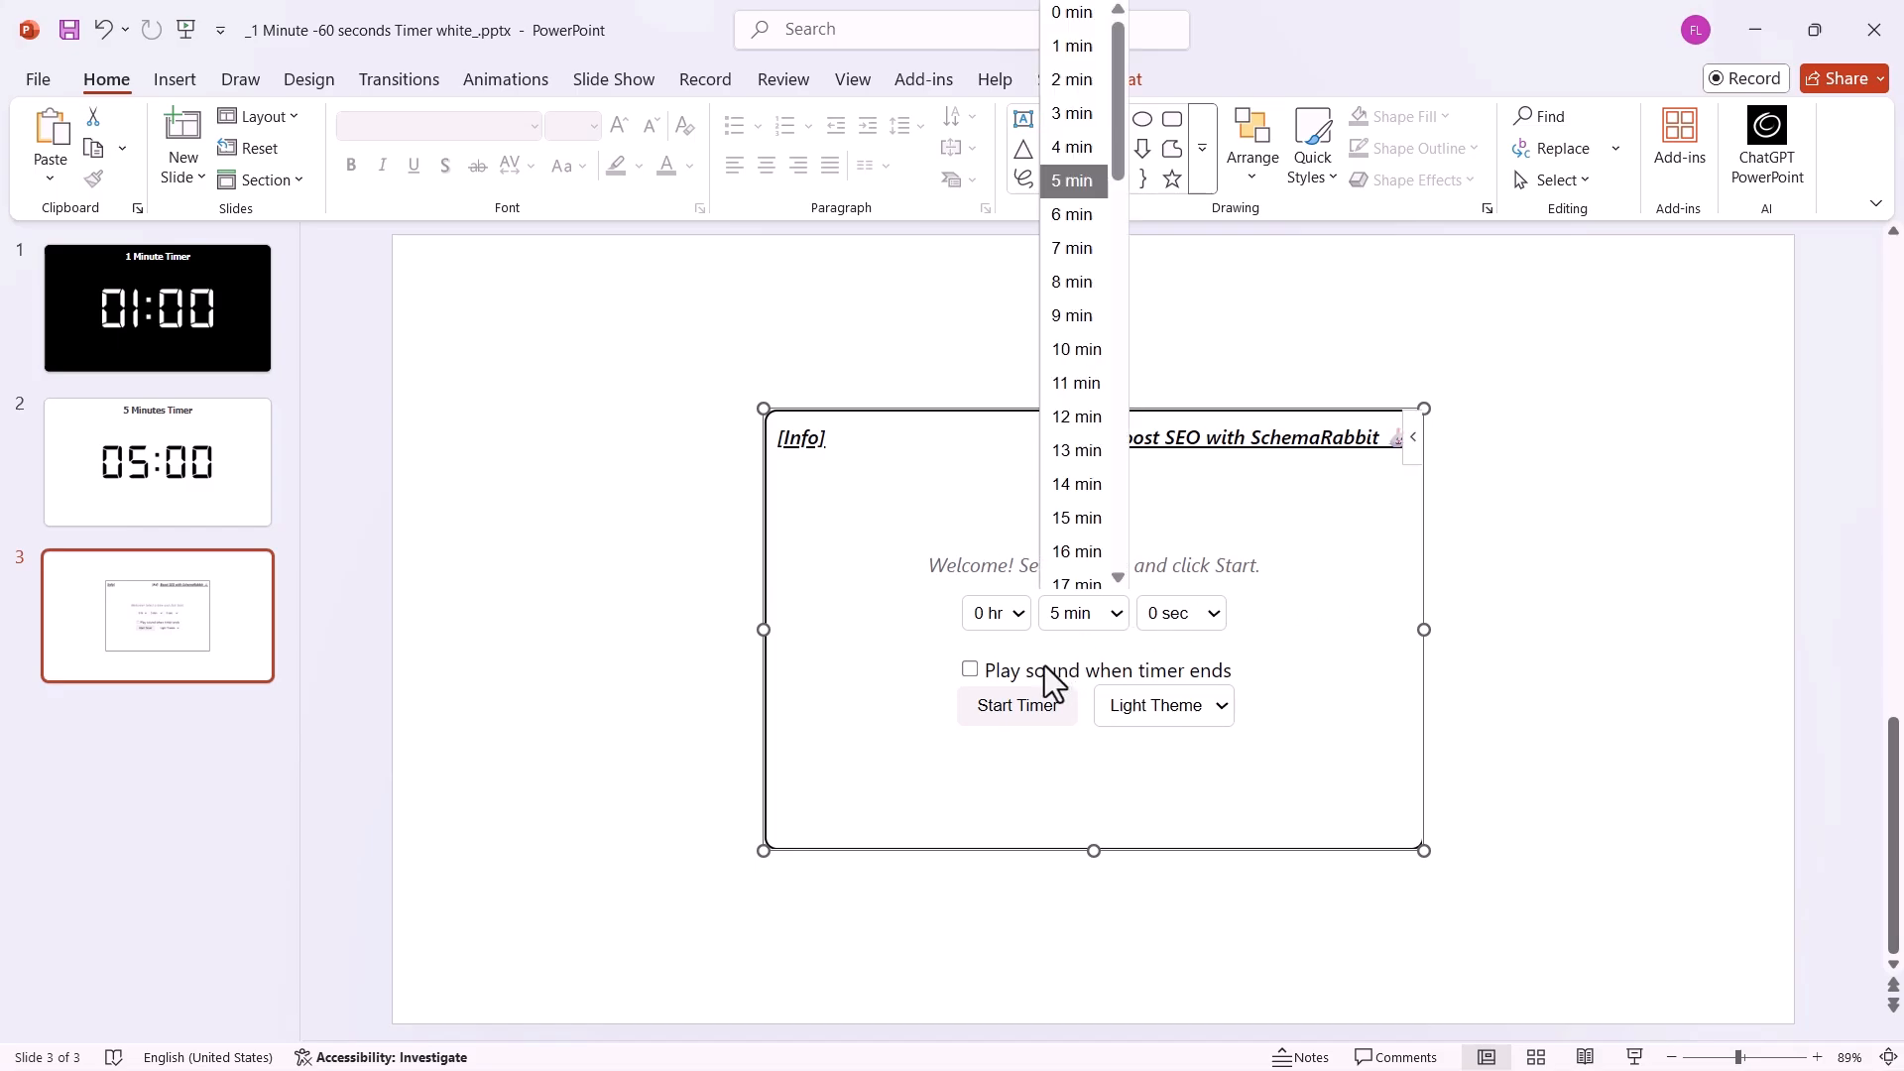
left_click(1015, 707)
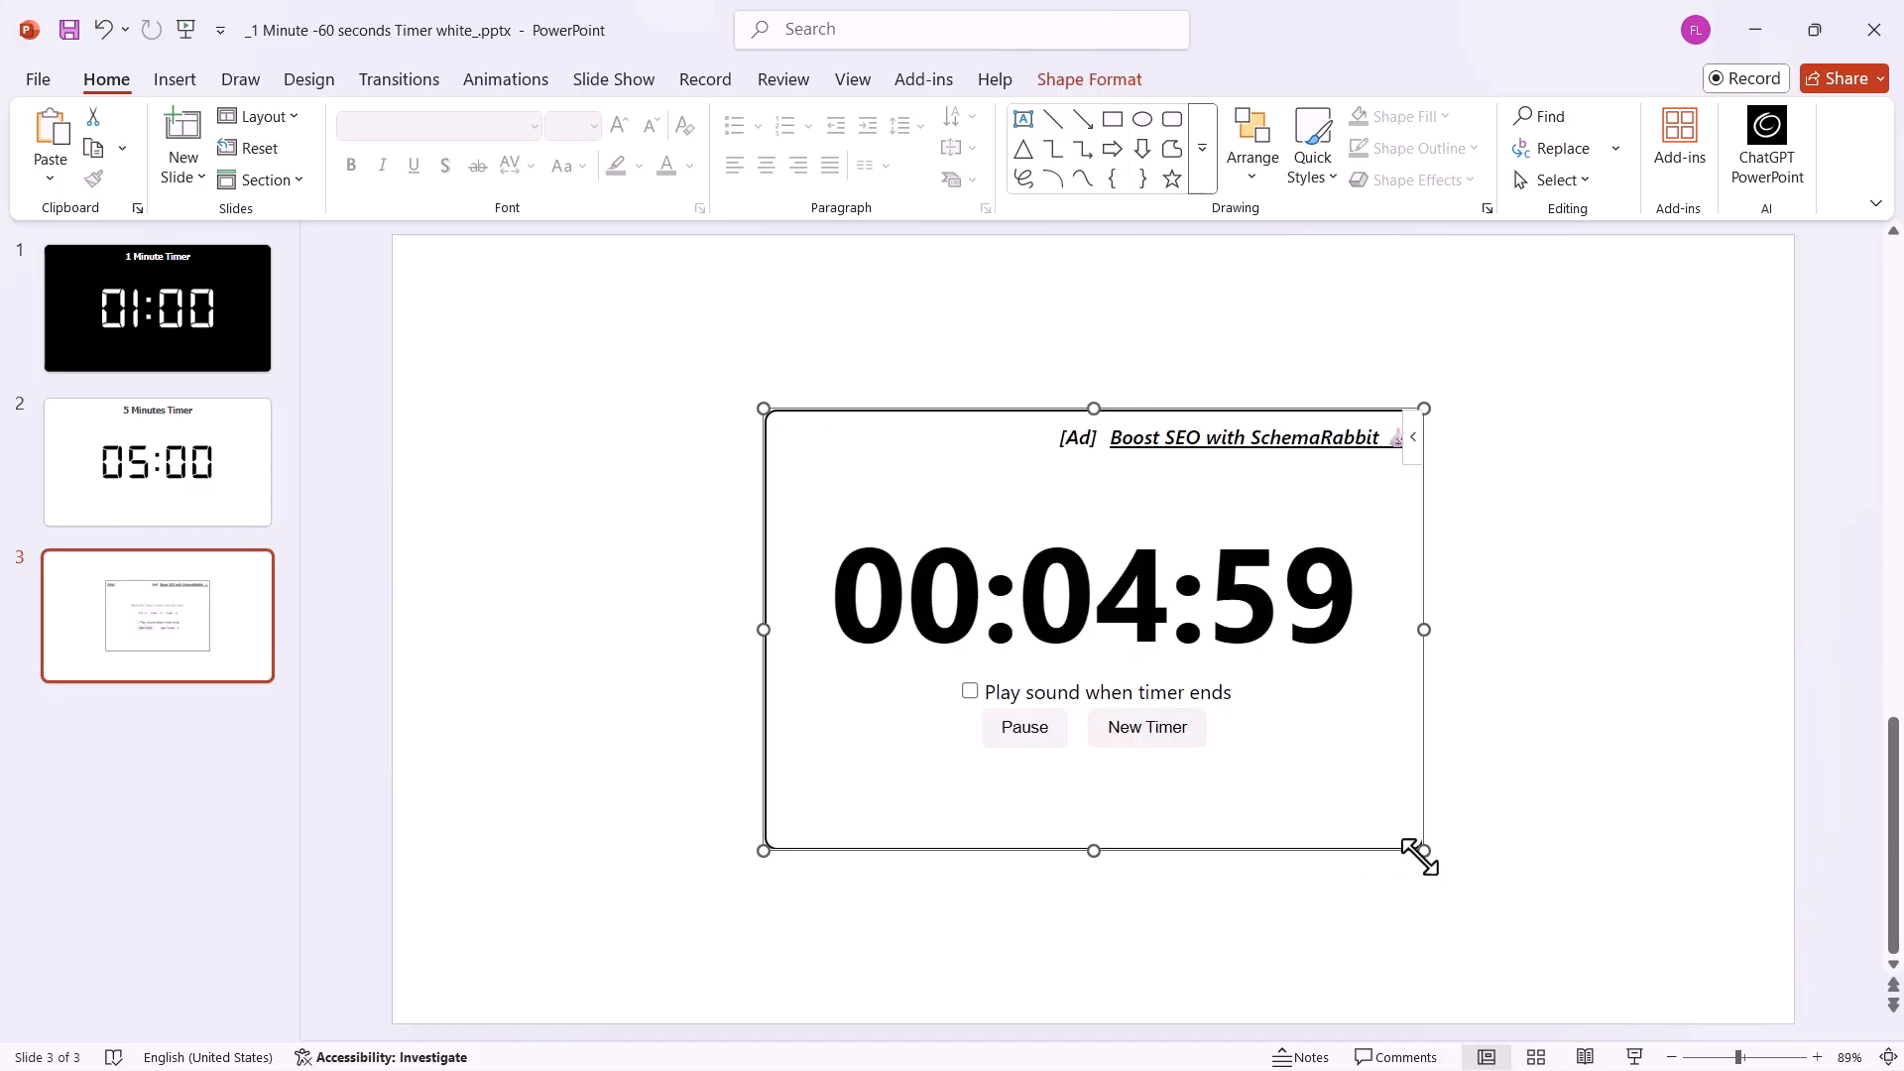
Enlarge the Timer for PowerPoint frame and move it to the centre of slide 3.
left_click_drag(1428, 854, 1753, 947)
left_click_drag(1538, 805, 1319, 747)
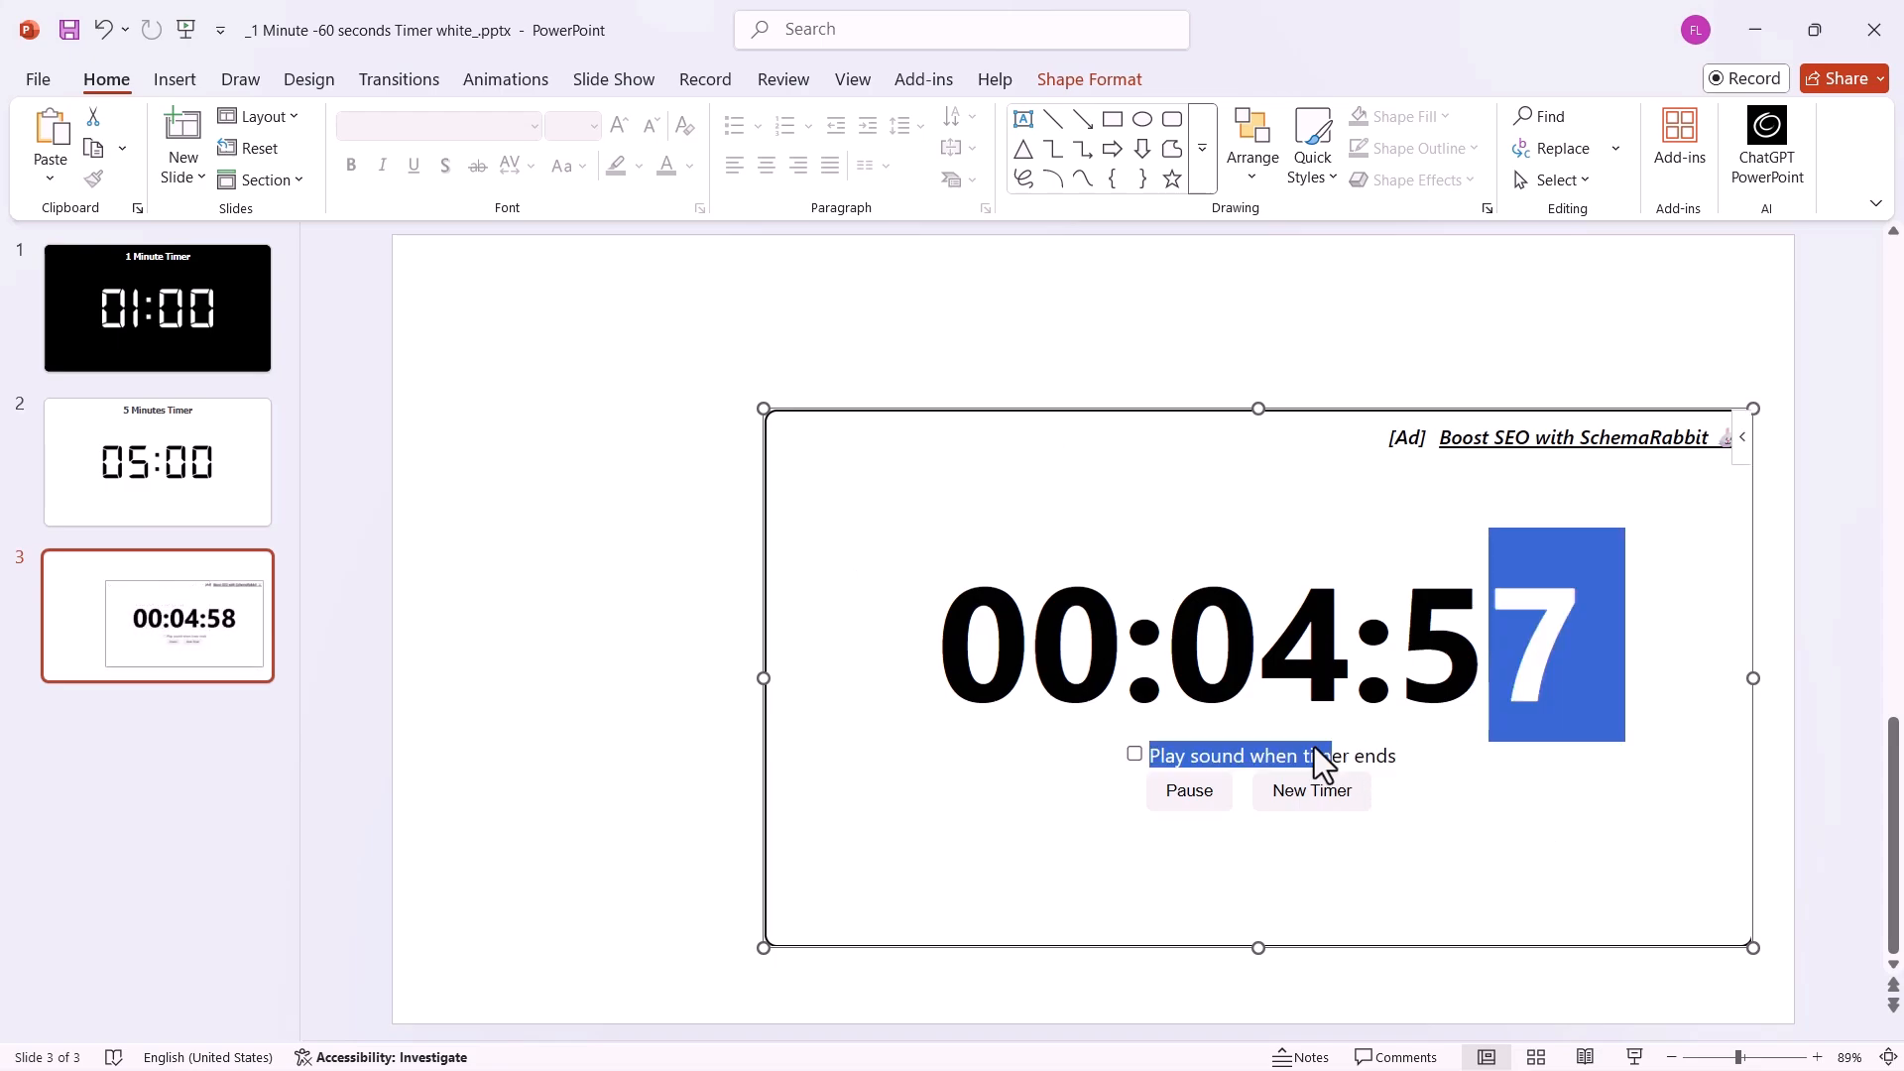
left_click(1324, 359)
left_click_drag(1314, 411, 1151, 365)
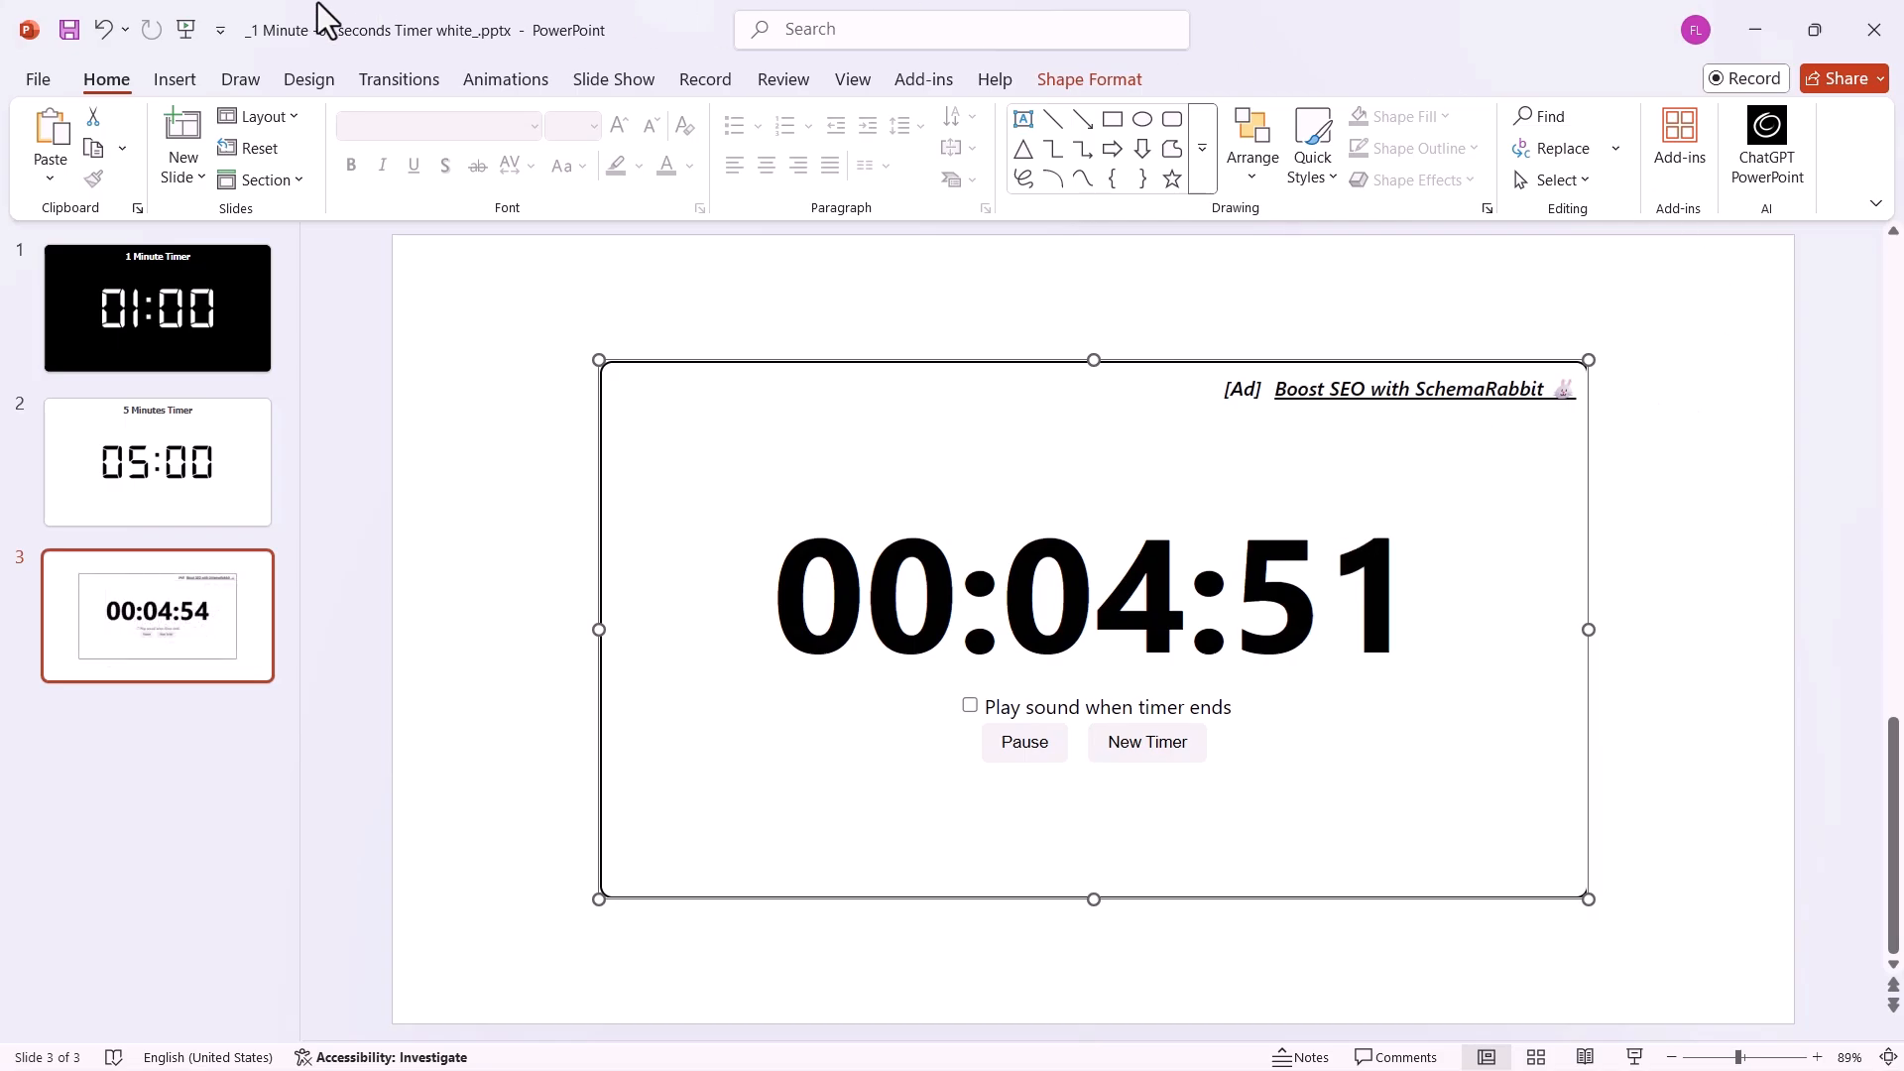
Play the slide show to check the running add-in timer, return to editing, and deselect the timer frame.
left_click(186, 29)
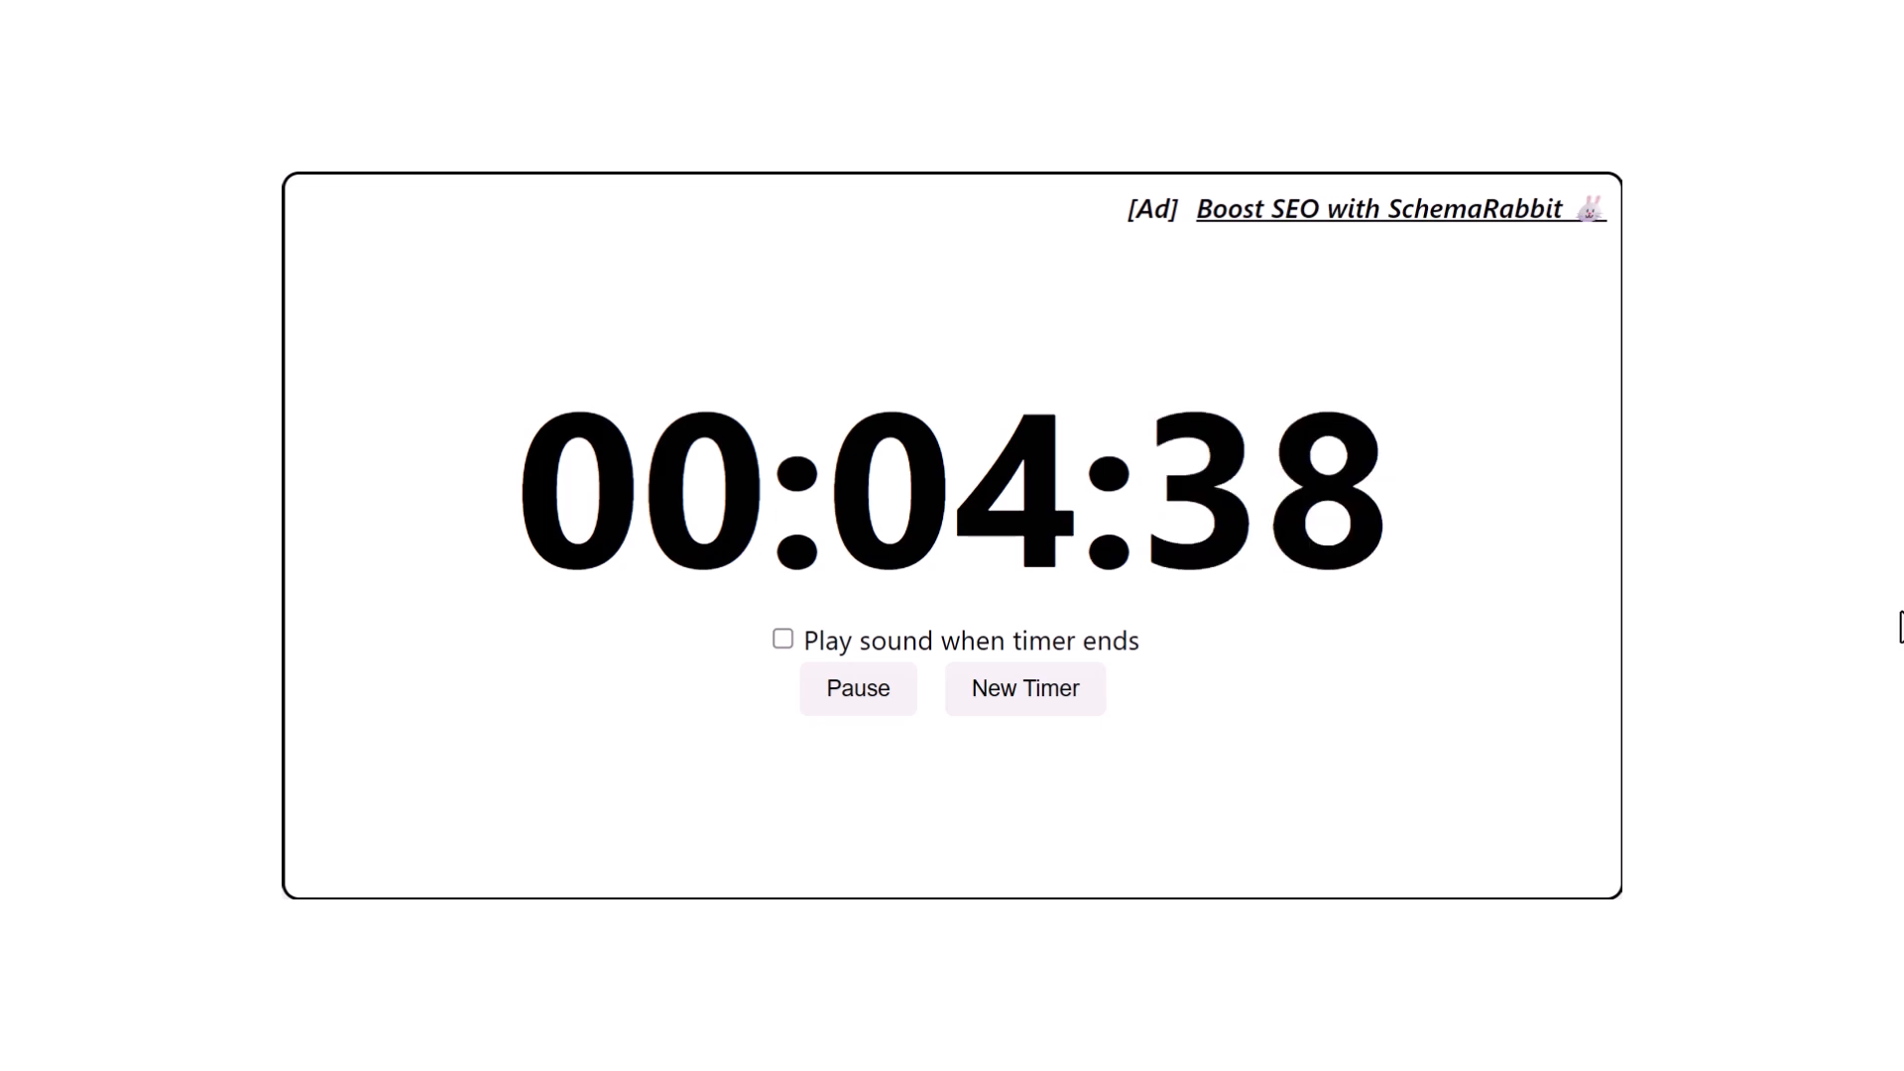
key("Escape")
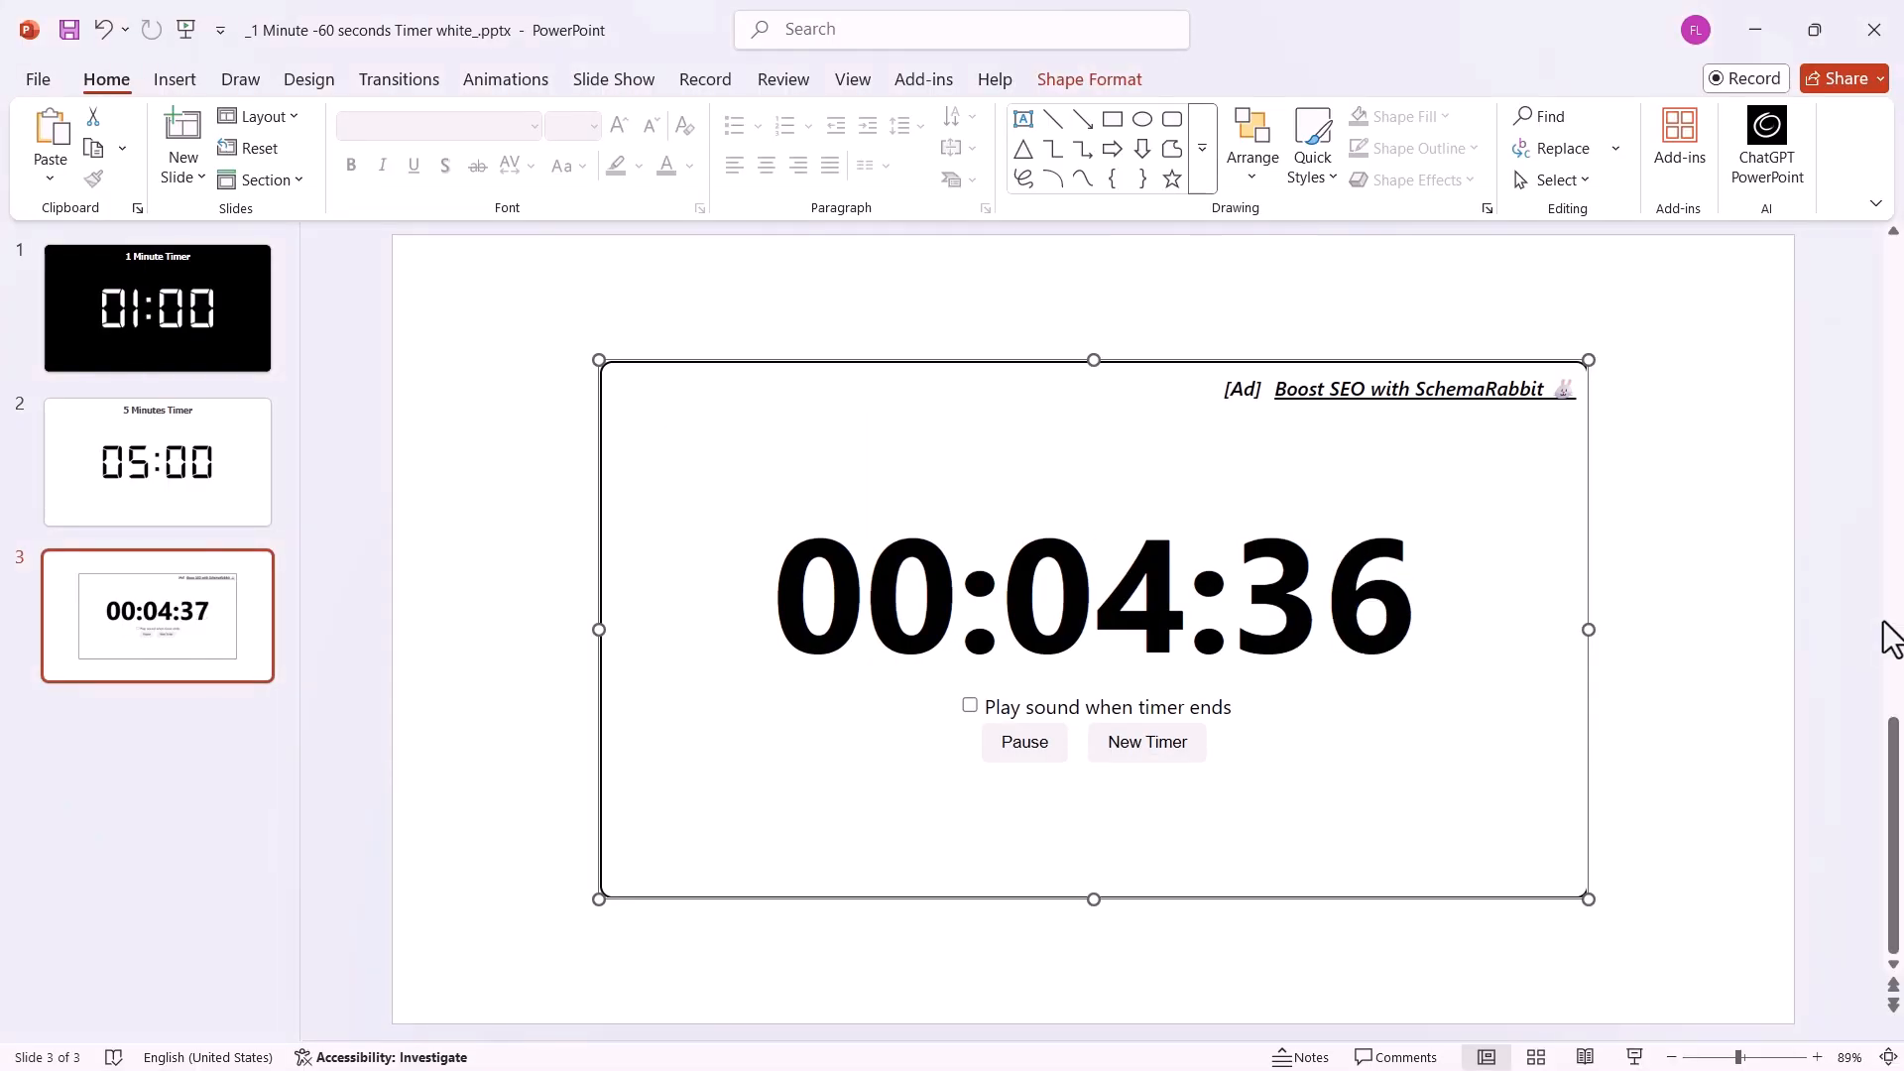
left_click(1734, 736)
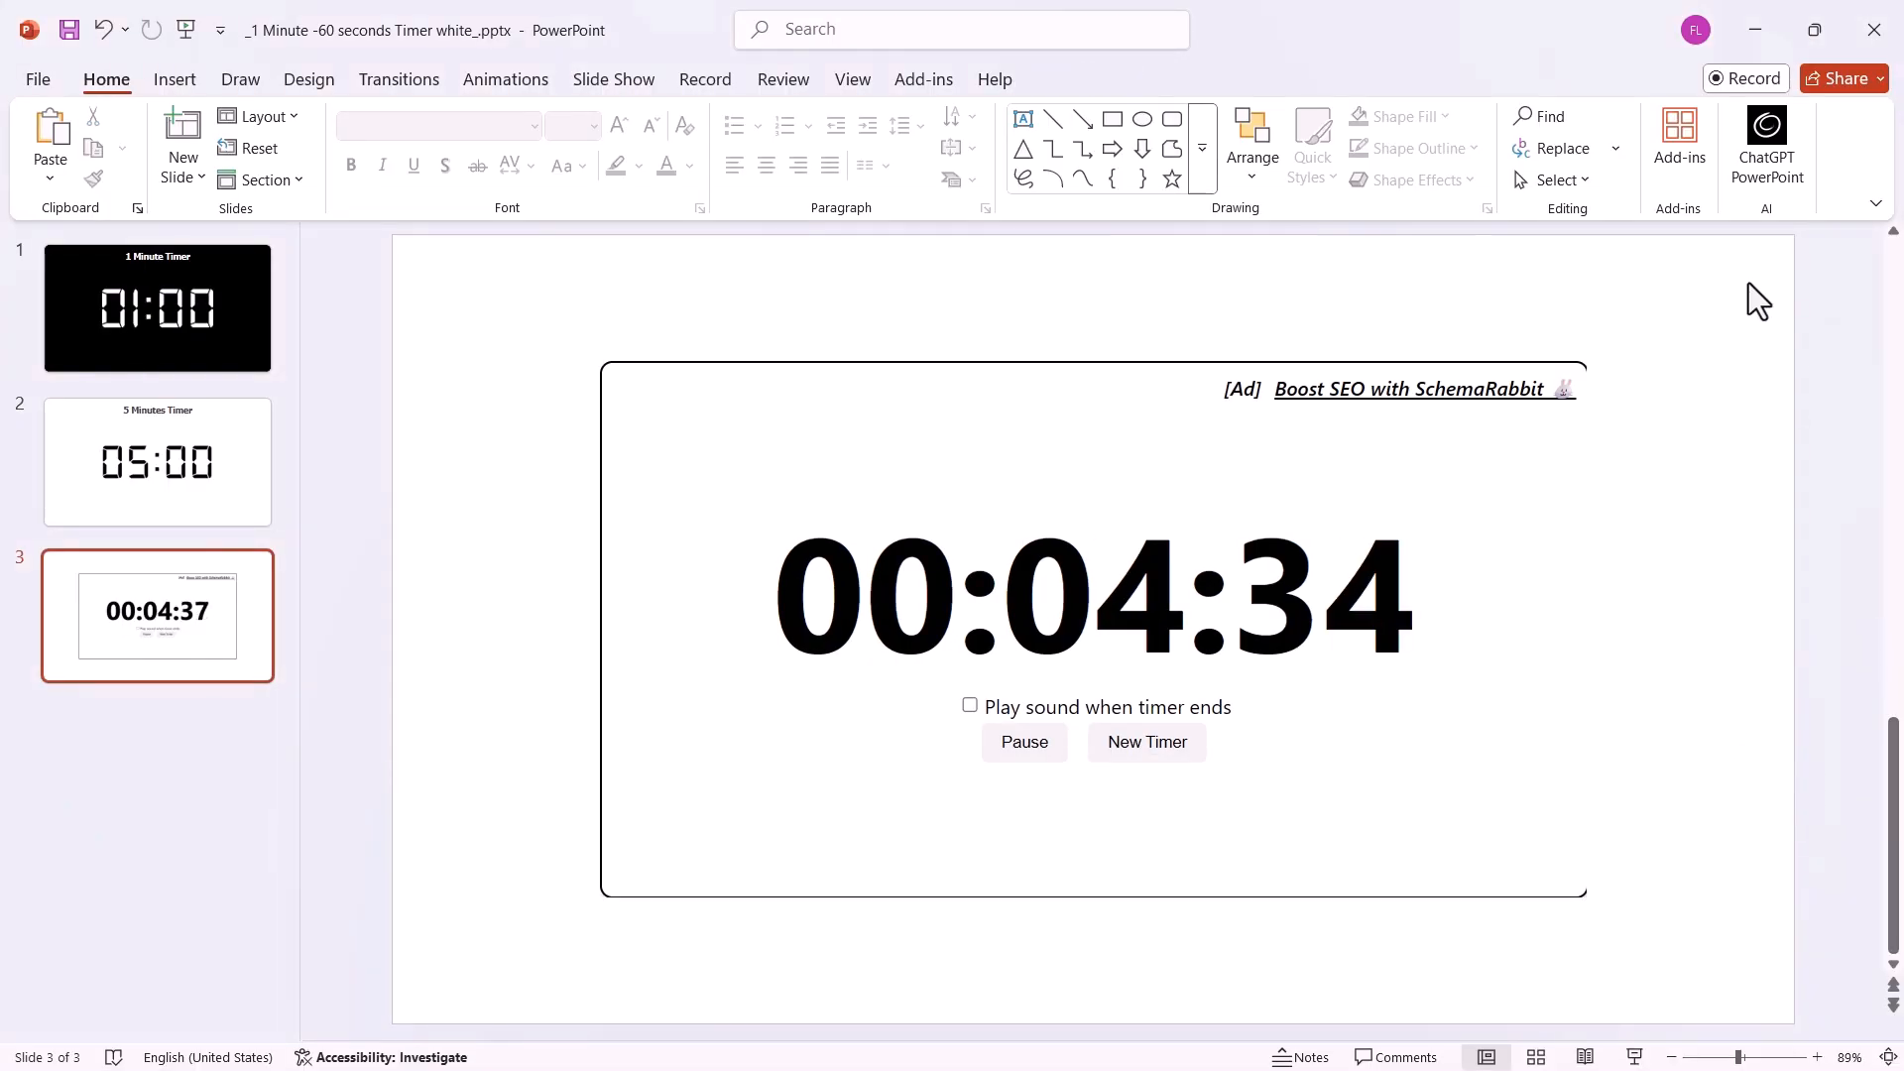